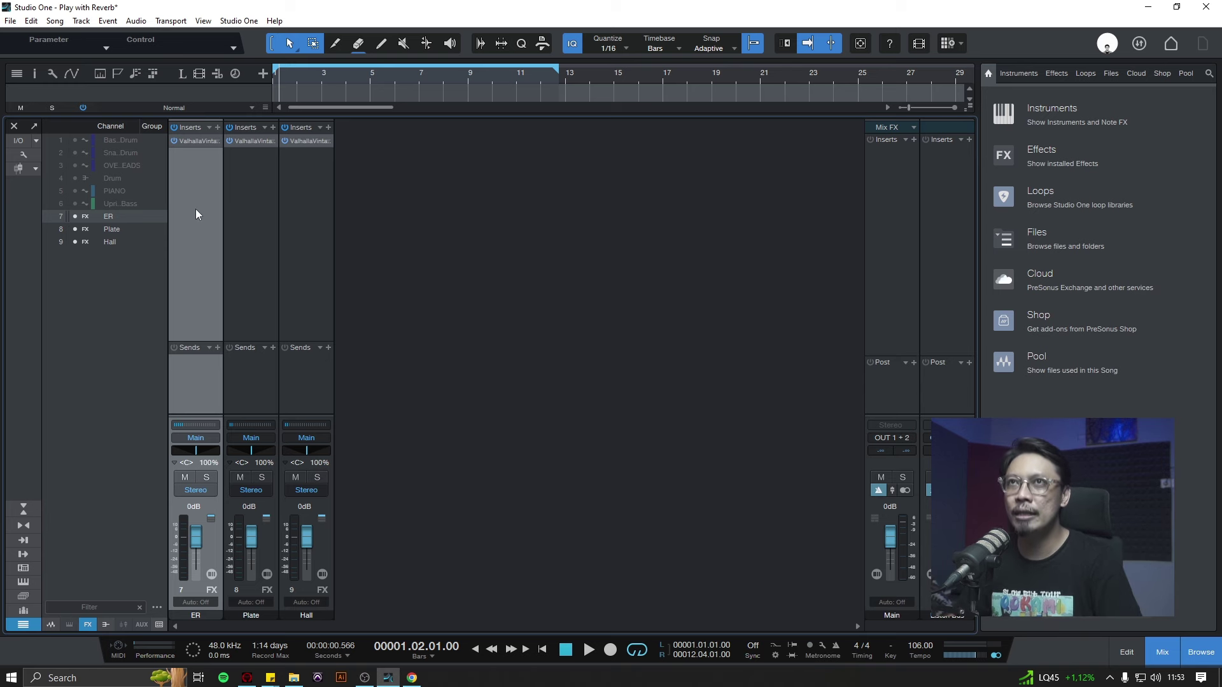
- Examine the ER channel's ValhallaVintageVerb settings and its list of reverb modes
click(196, 141)
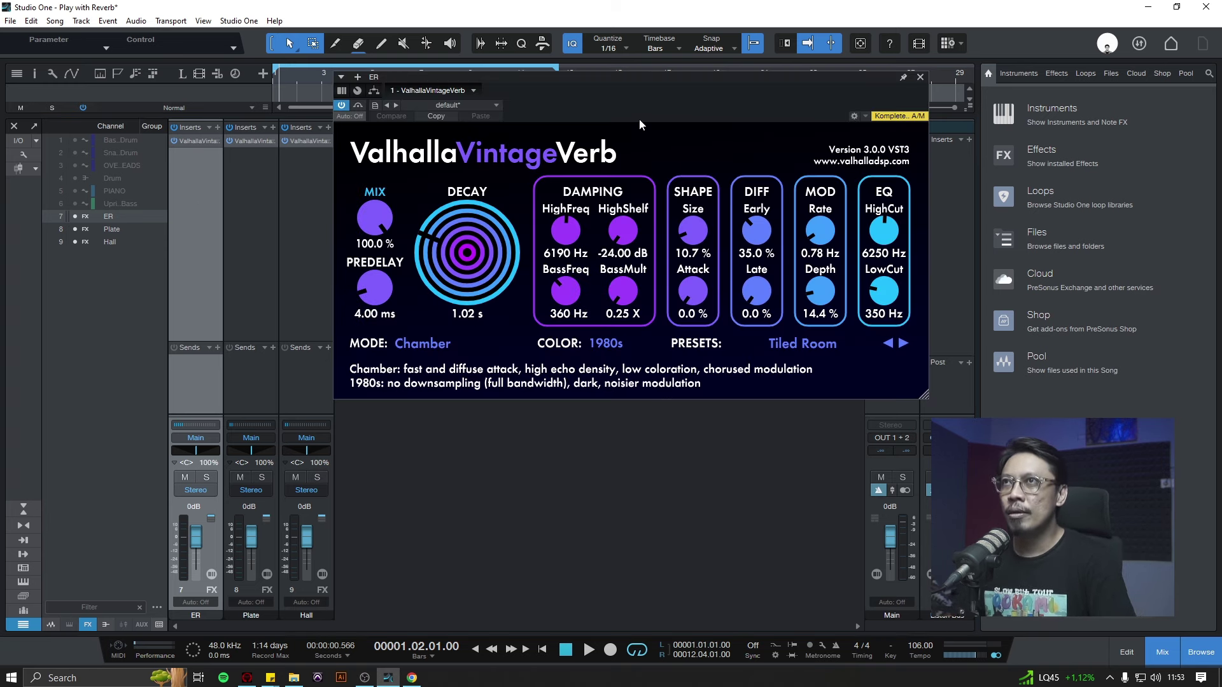
drag(625, 79, 524, 102)
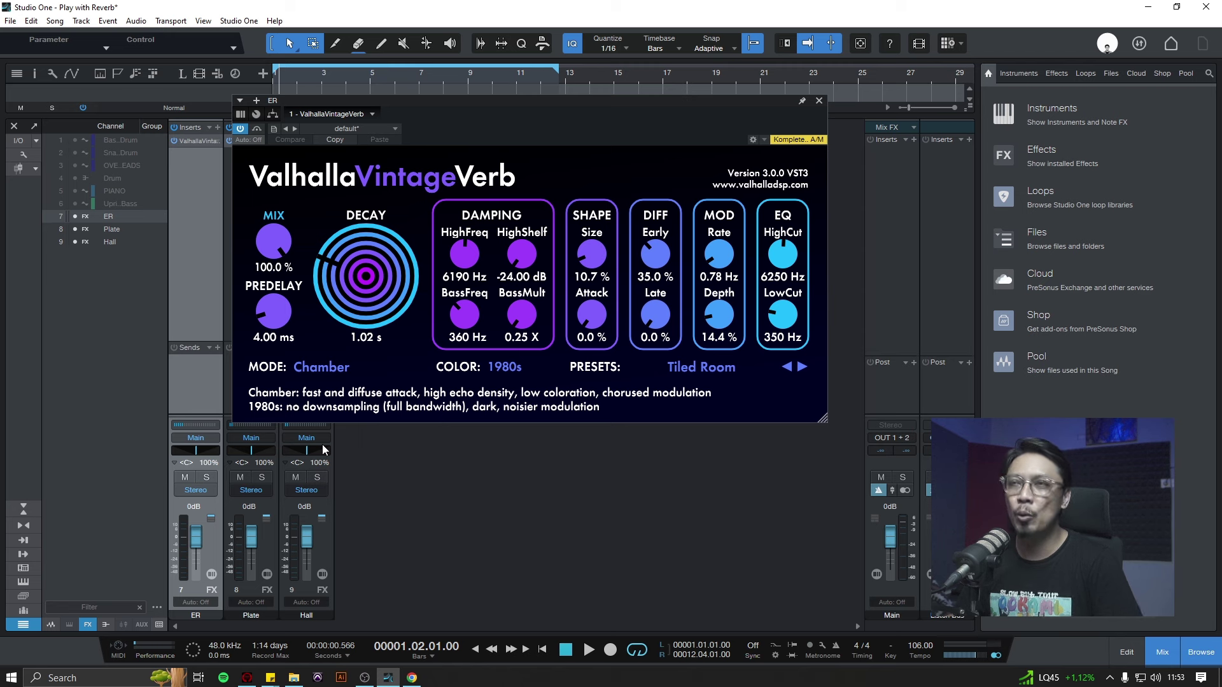
click(339, 372)
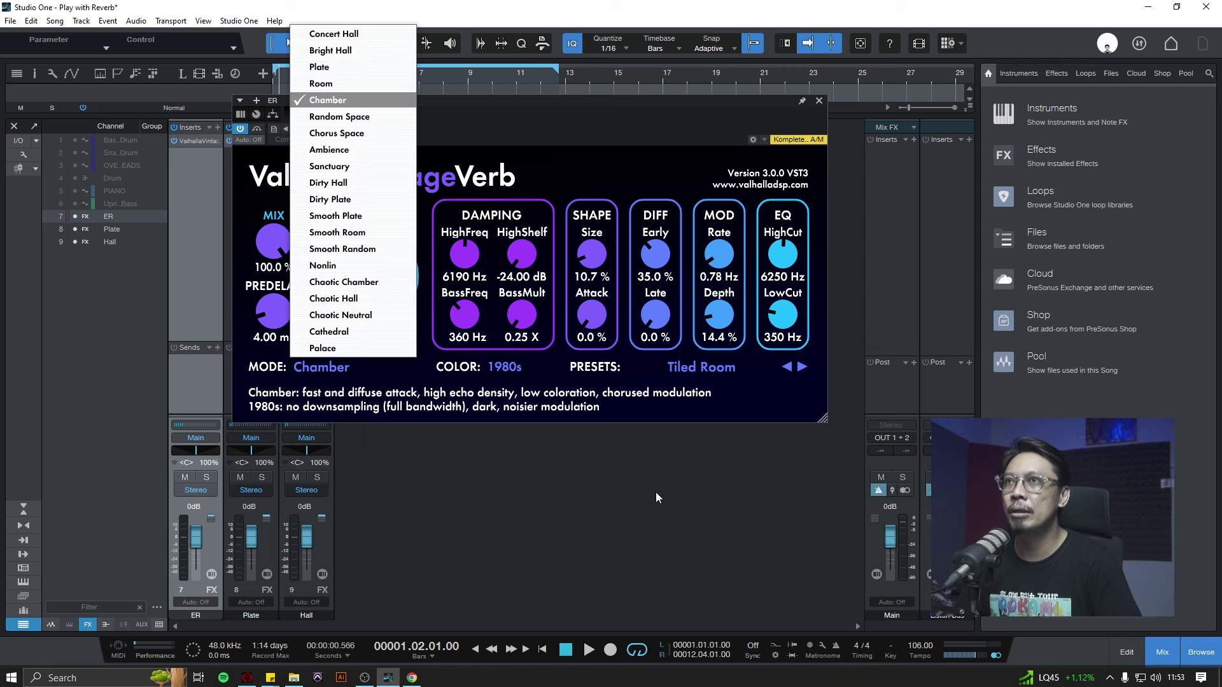
click(605, 180)
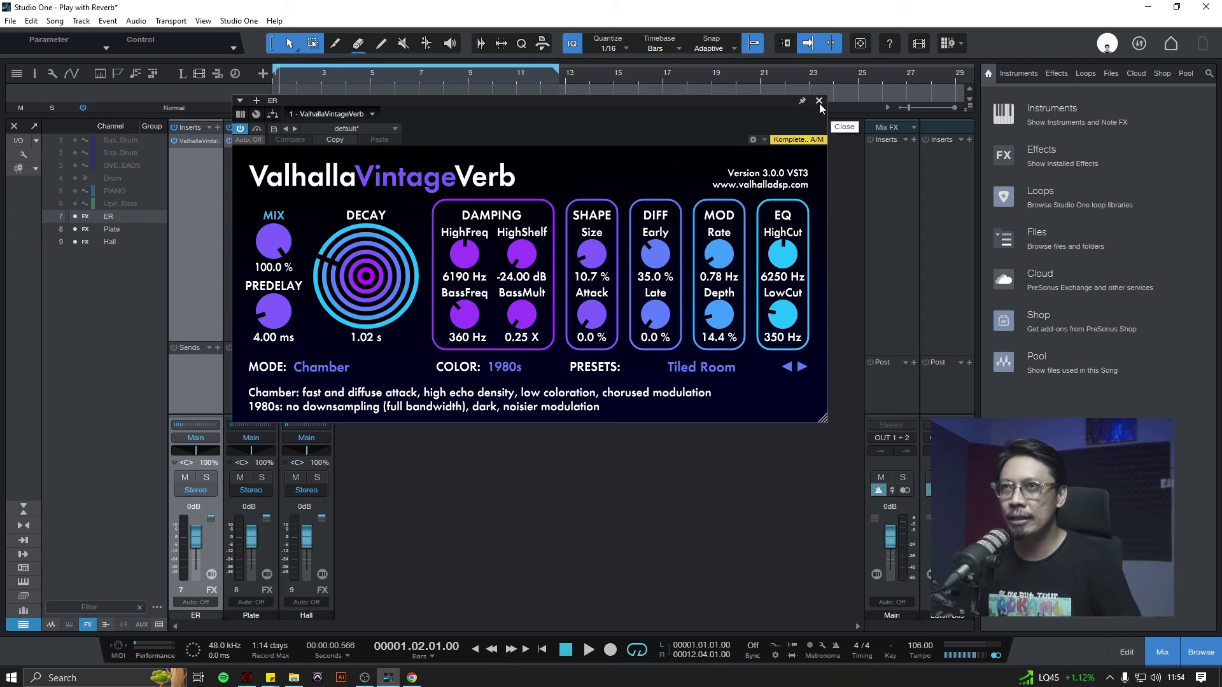
drag(536, 101, 750, 78)
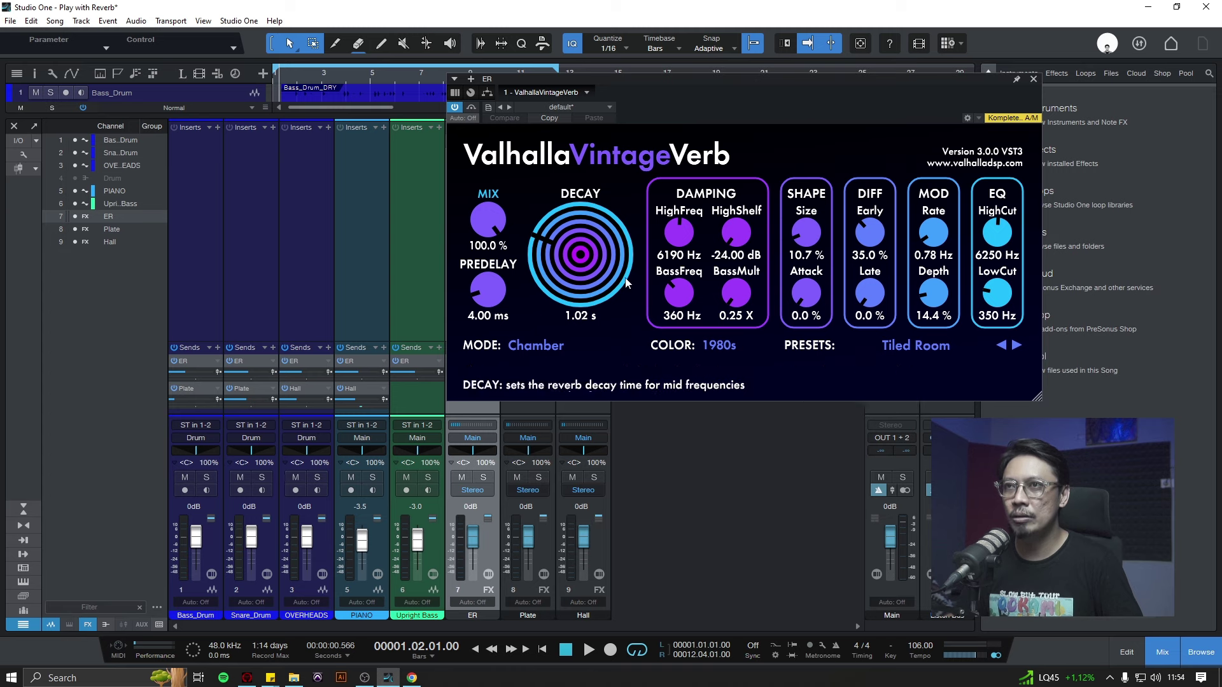
- Solo the PIANO track, set its ER send level to -9.2 dB and switch its sends off
click(373, 479)
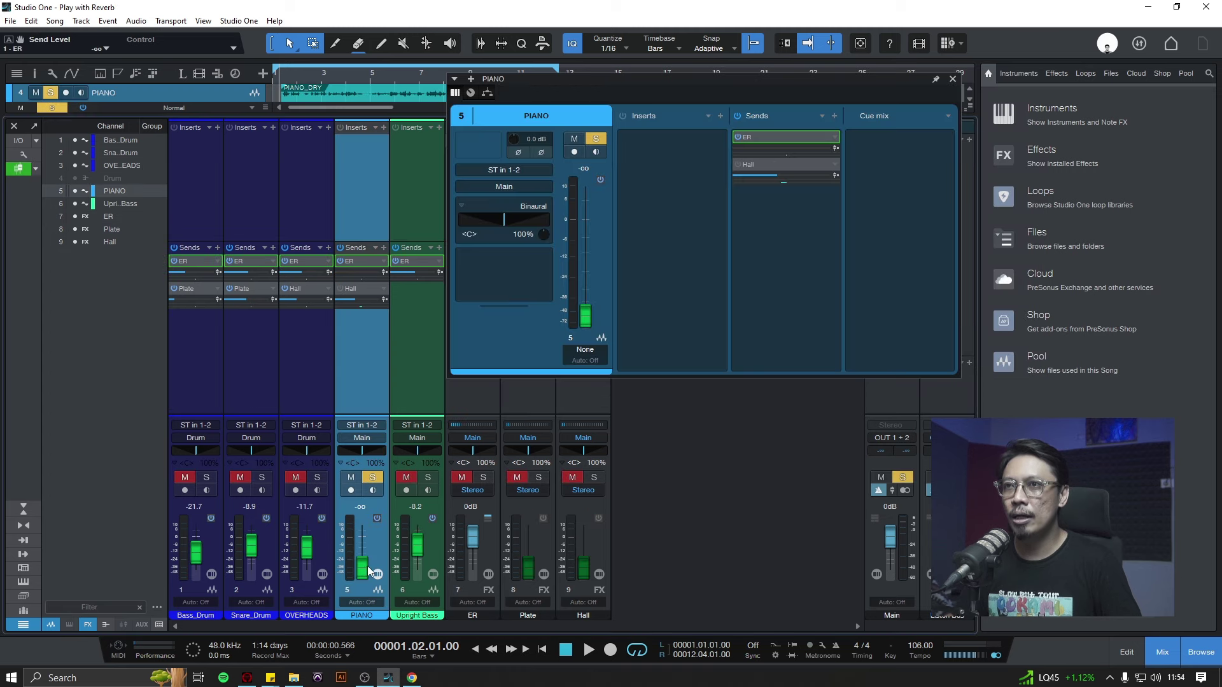
drag(363, 568, 363, 546)
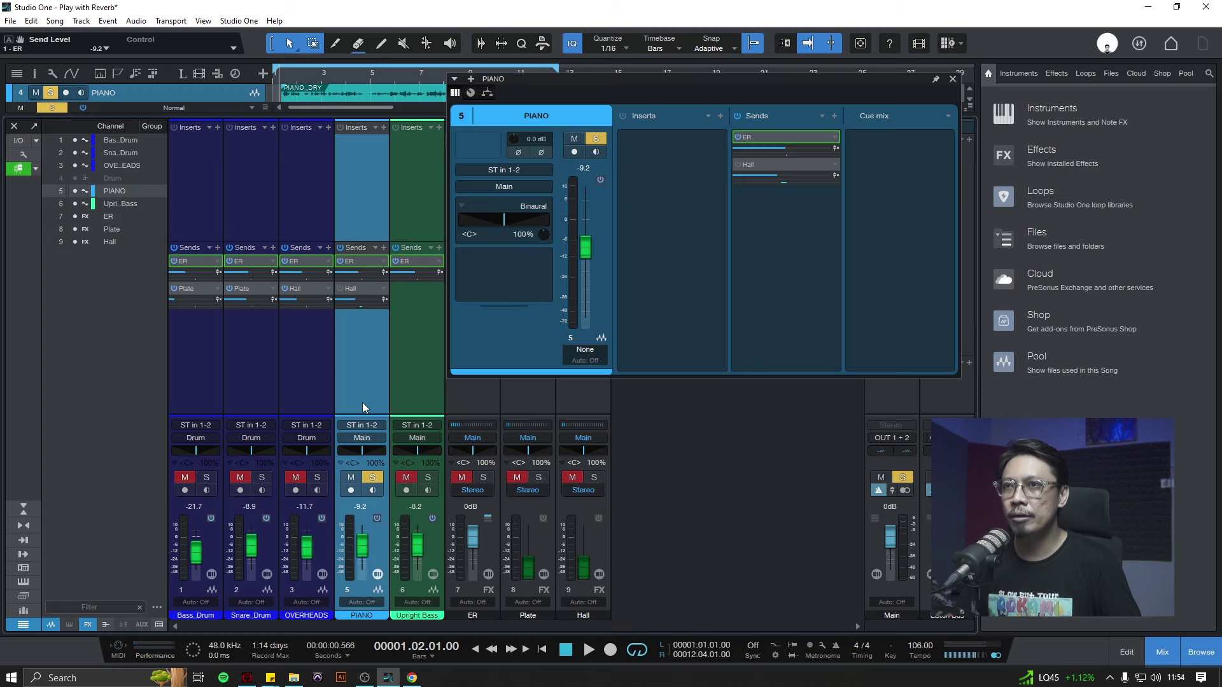
click(341, 246)
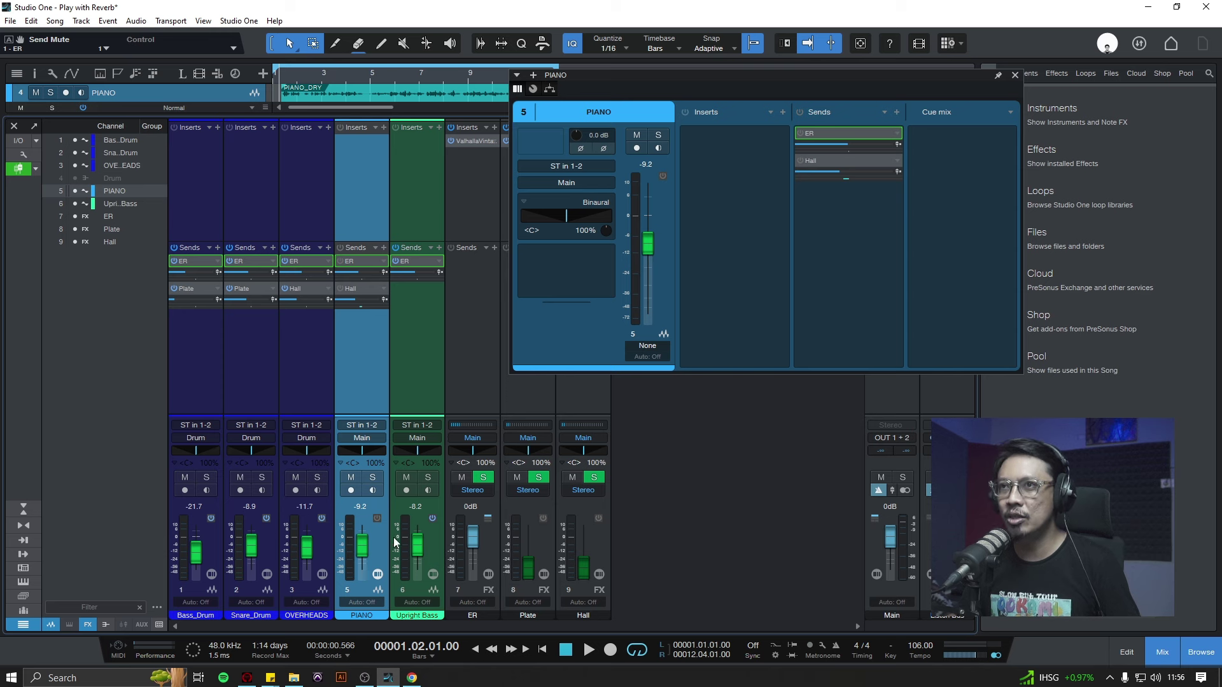
- Play the soloed PIANO track while switching its ER send on and off to compare the dry and reverberated sound
key(space)
click(372, 477)
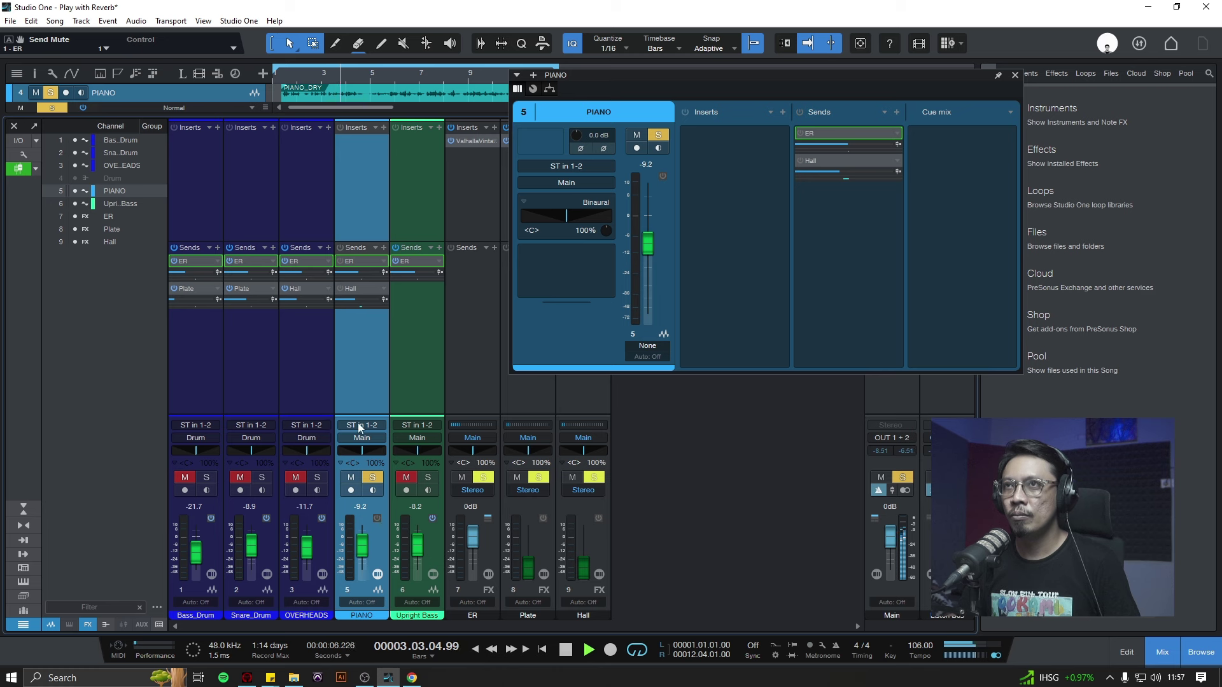
key(space)
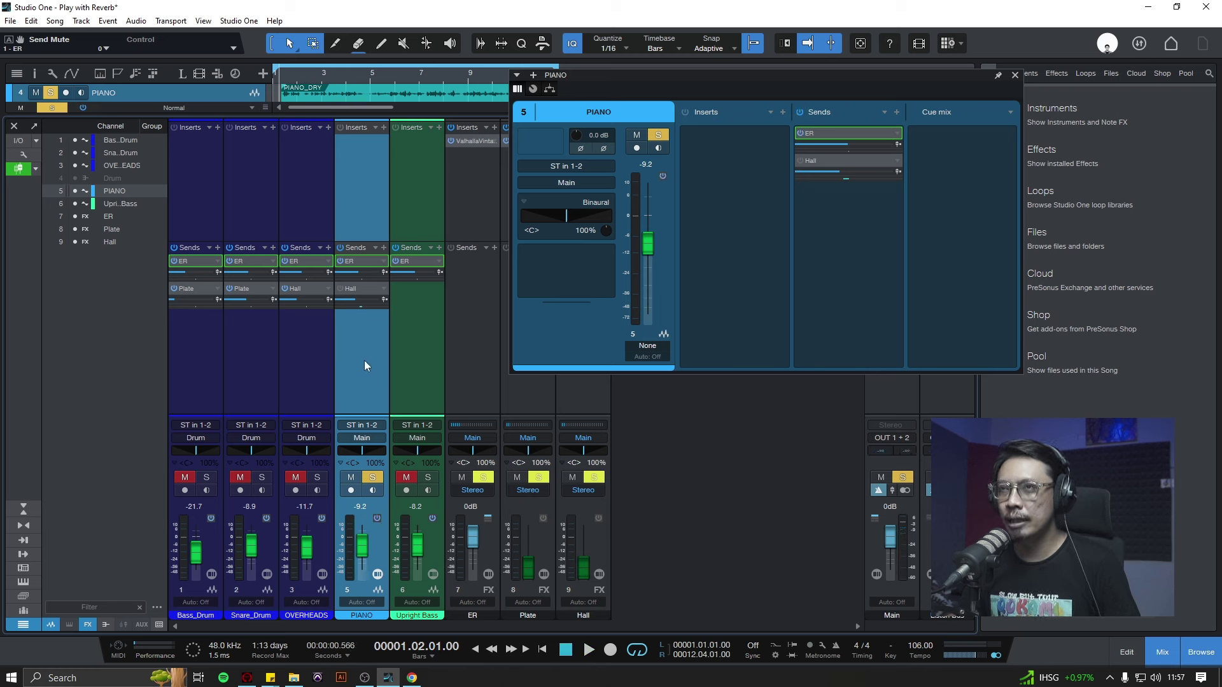
key(space)
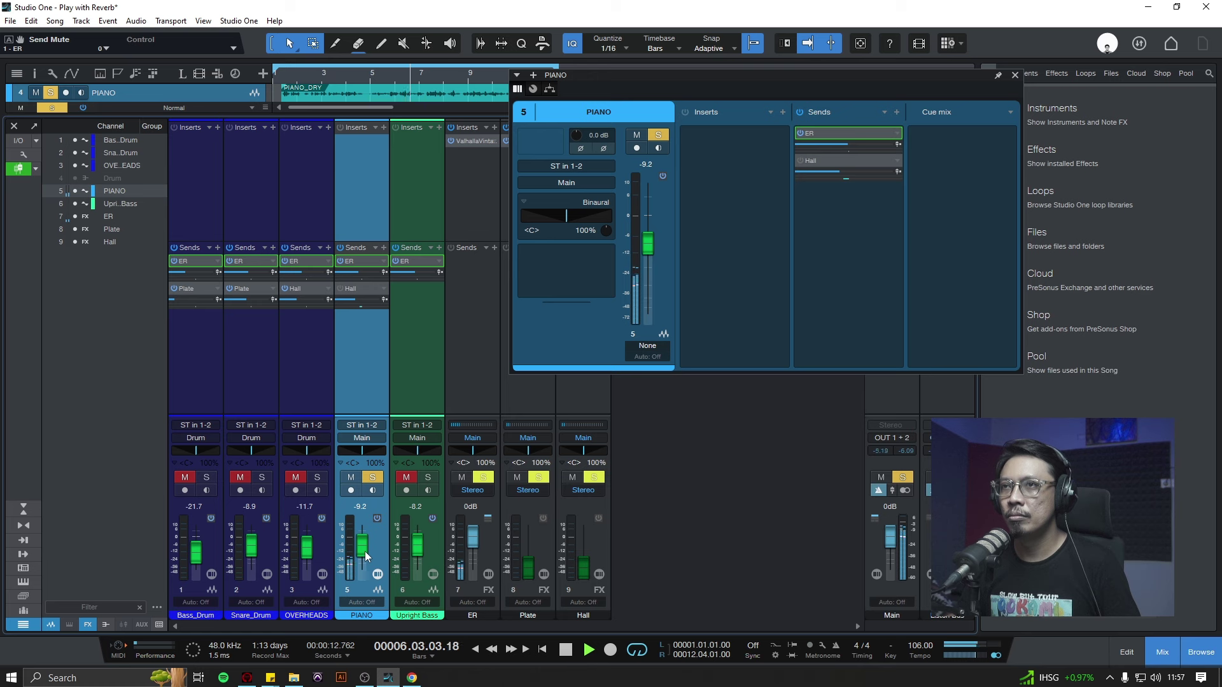
click(378, 519)
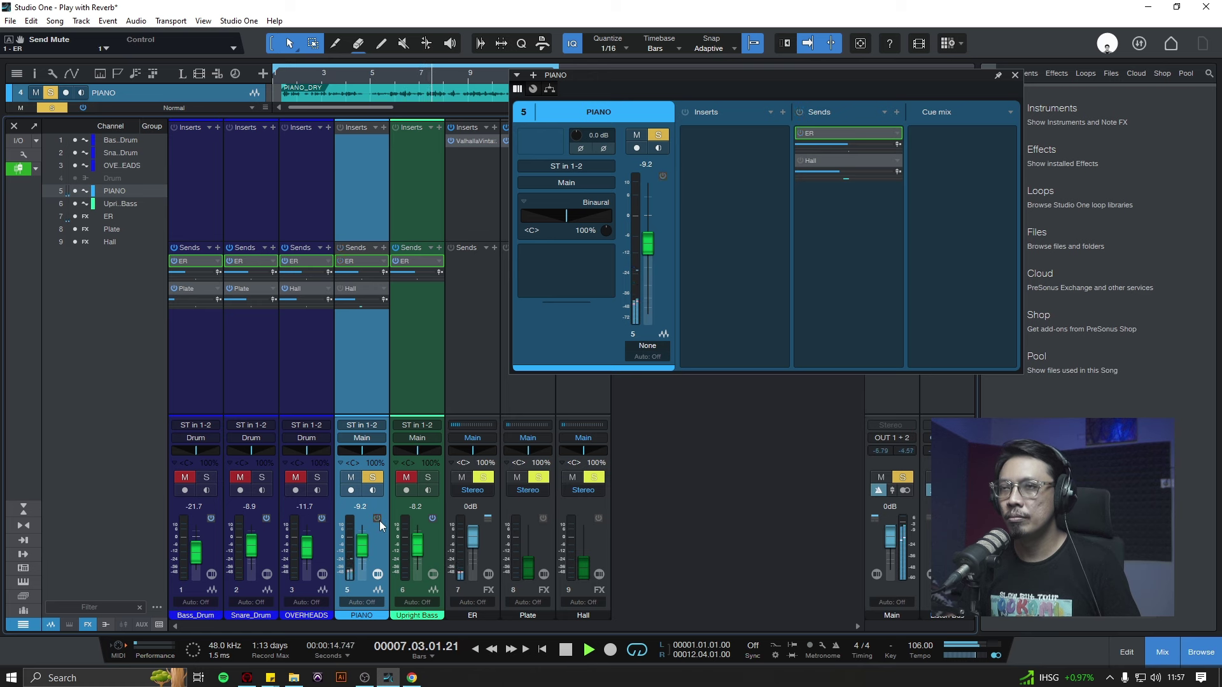
key(space)
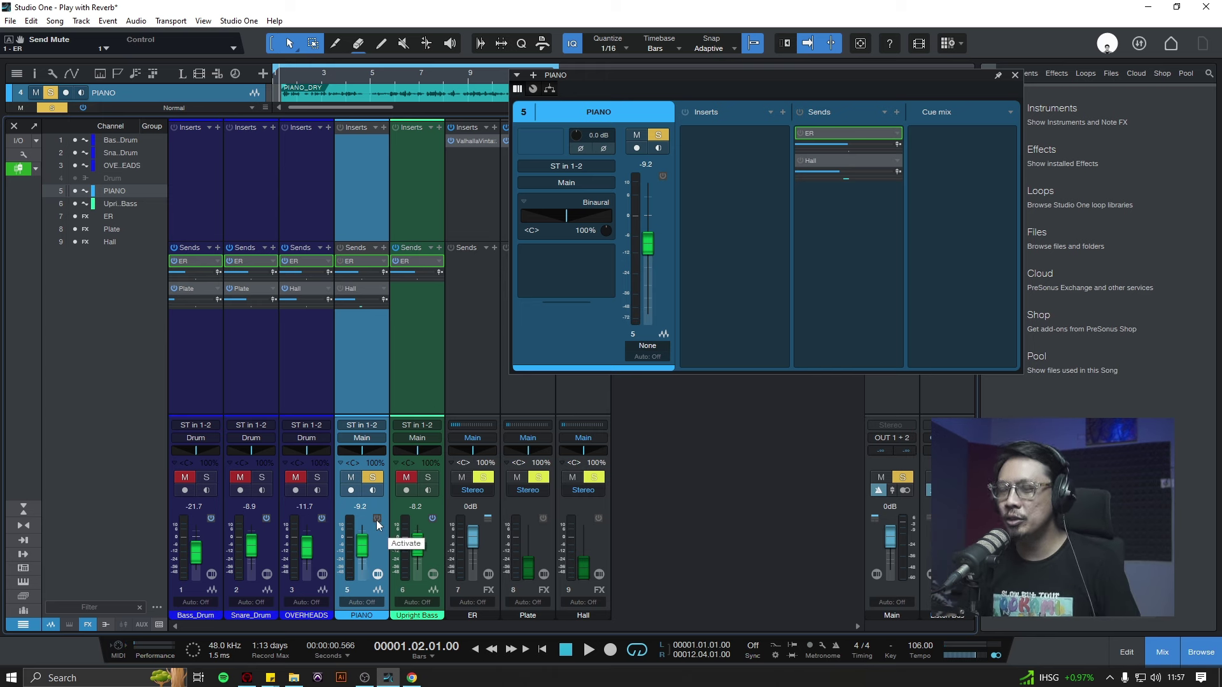
- Play the PIANO with its ER send active, set the send level to -9.1 dB and save the song
key(space)
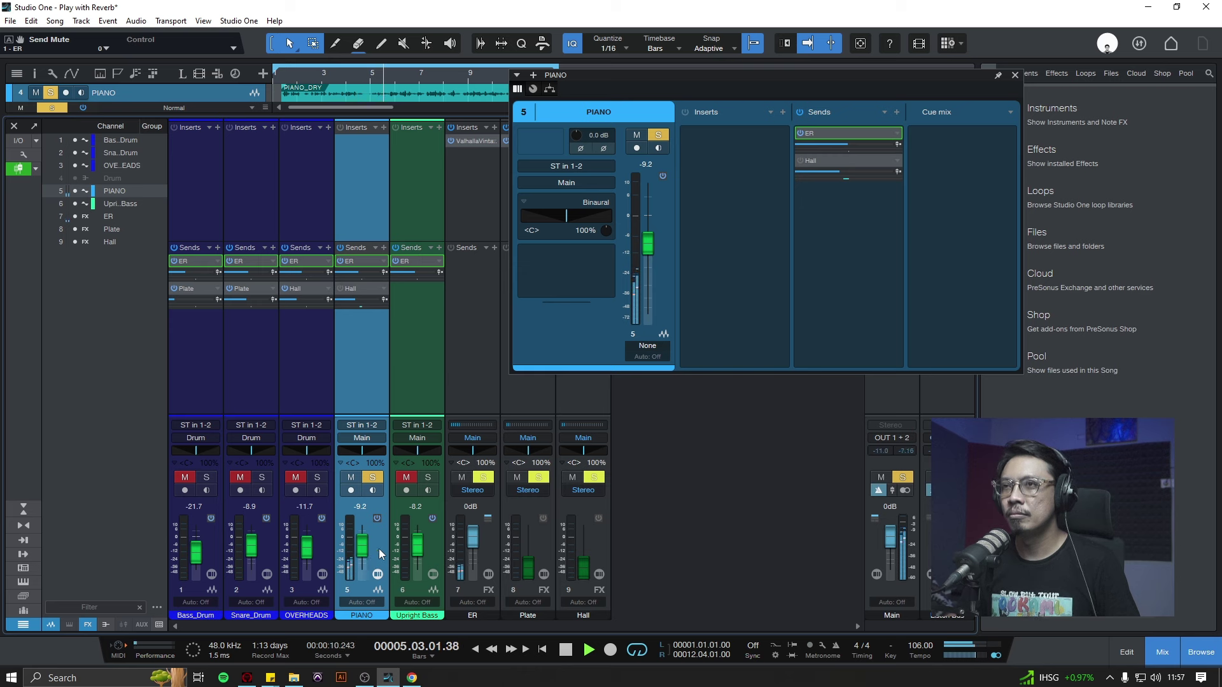
drag(364, 549, 366, 560)
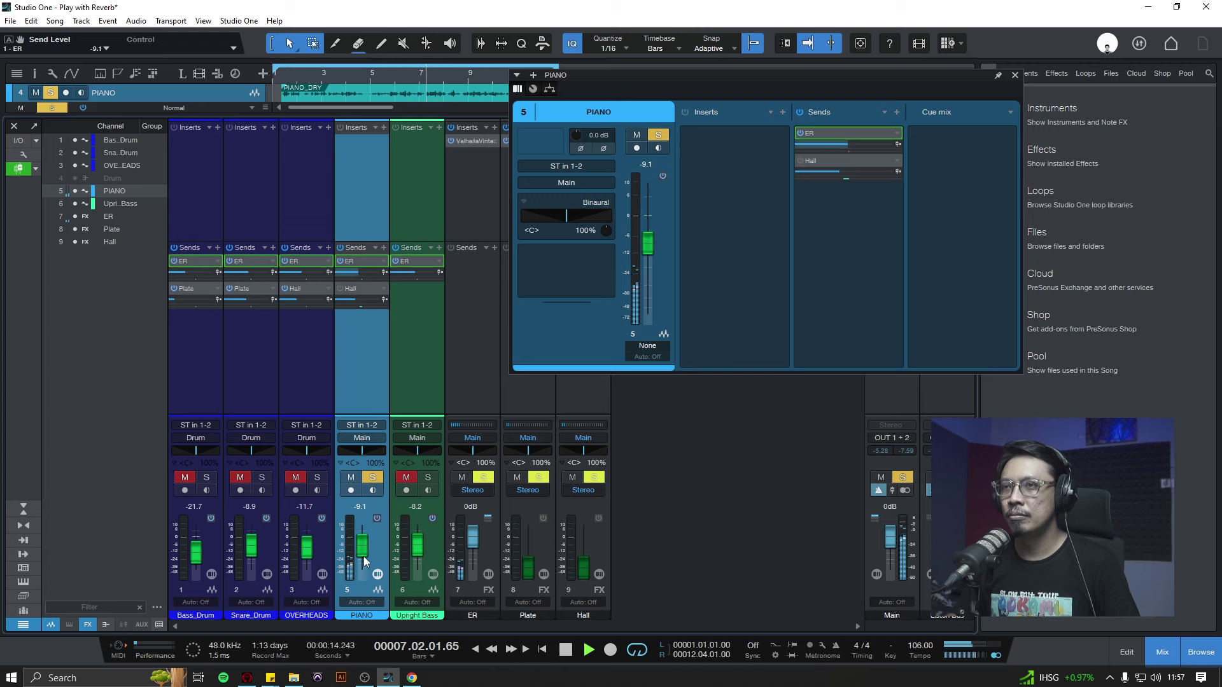
key(ctrl+s)
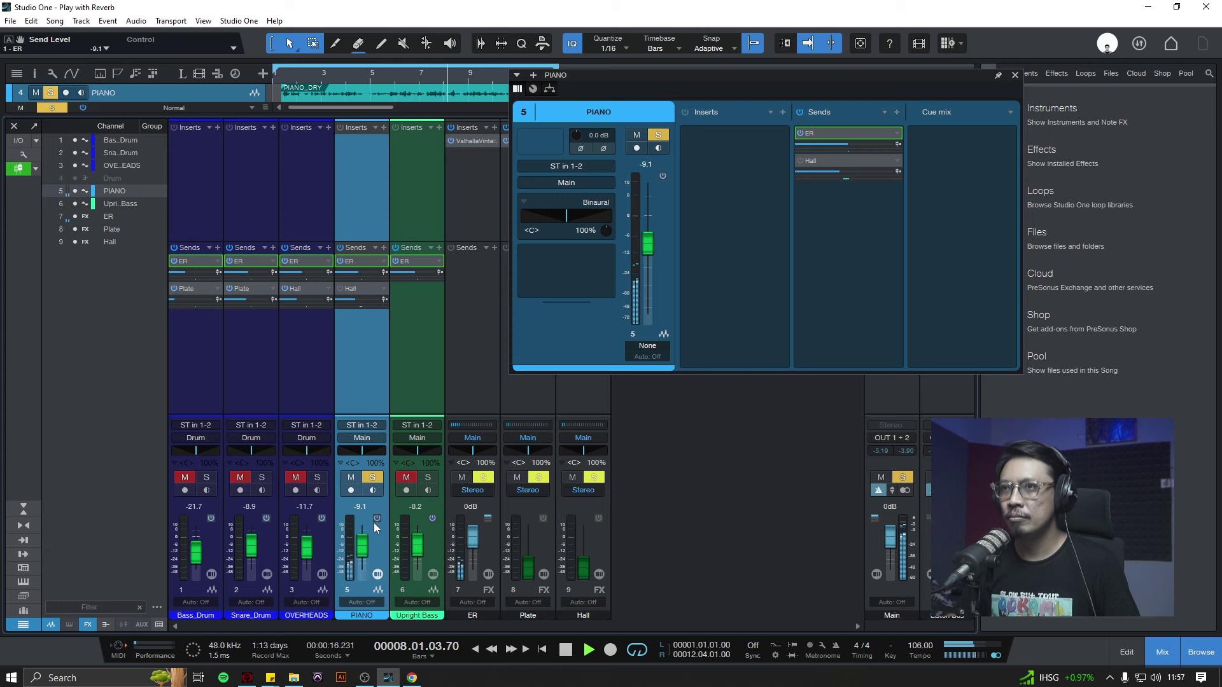
key(space)
- Review the Plate channel's ValhallaVintageVerb settings and flip the mixer faders to the Plate sends
click(405, 367)
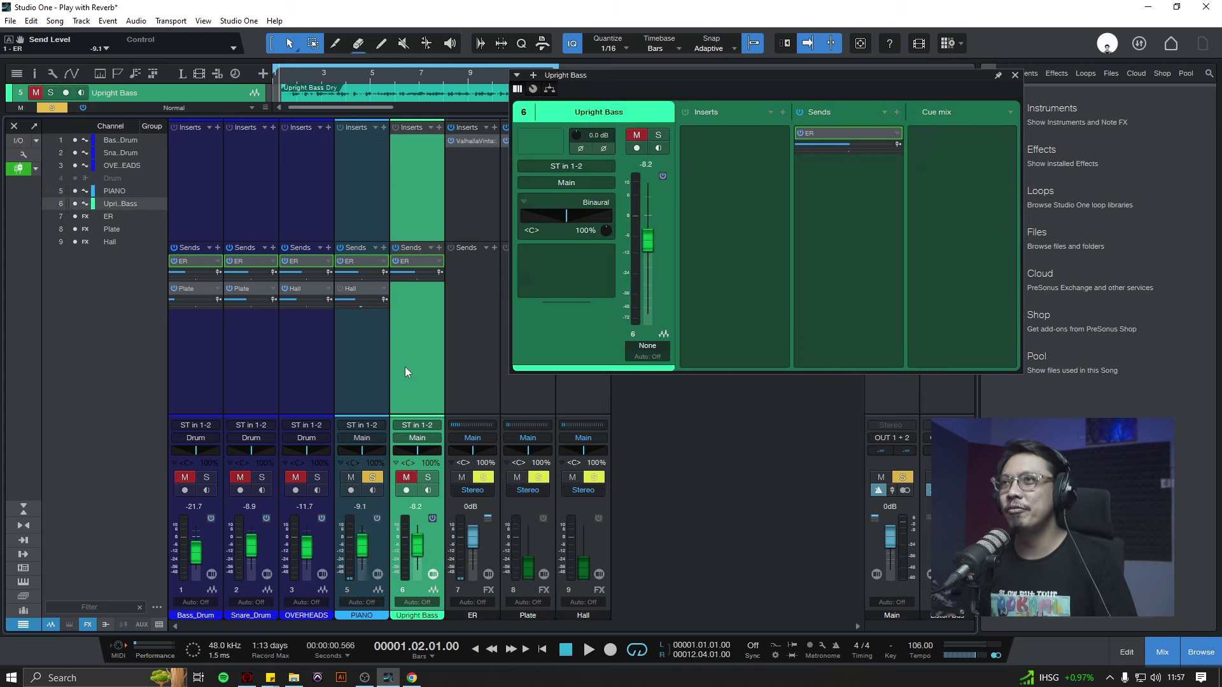
click(526, 390)
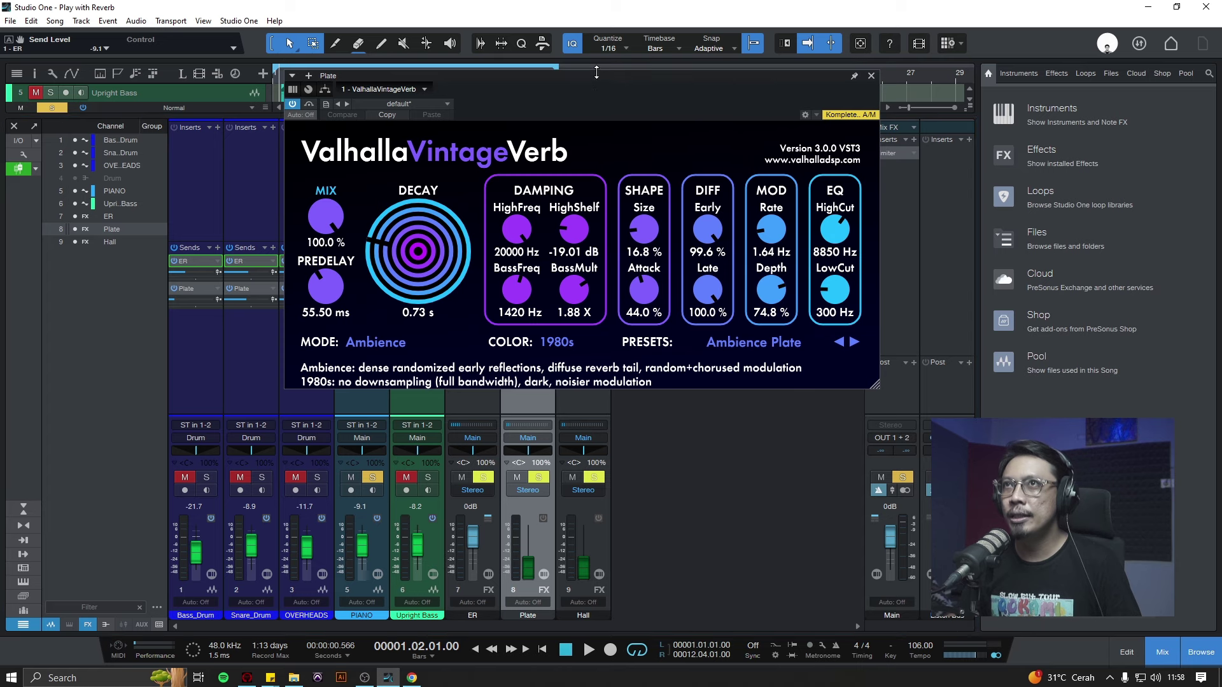
drag(596, 74, 739, 77)
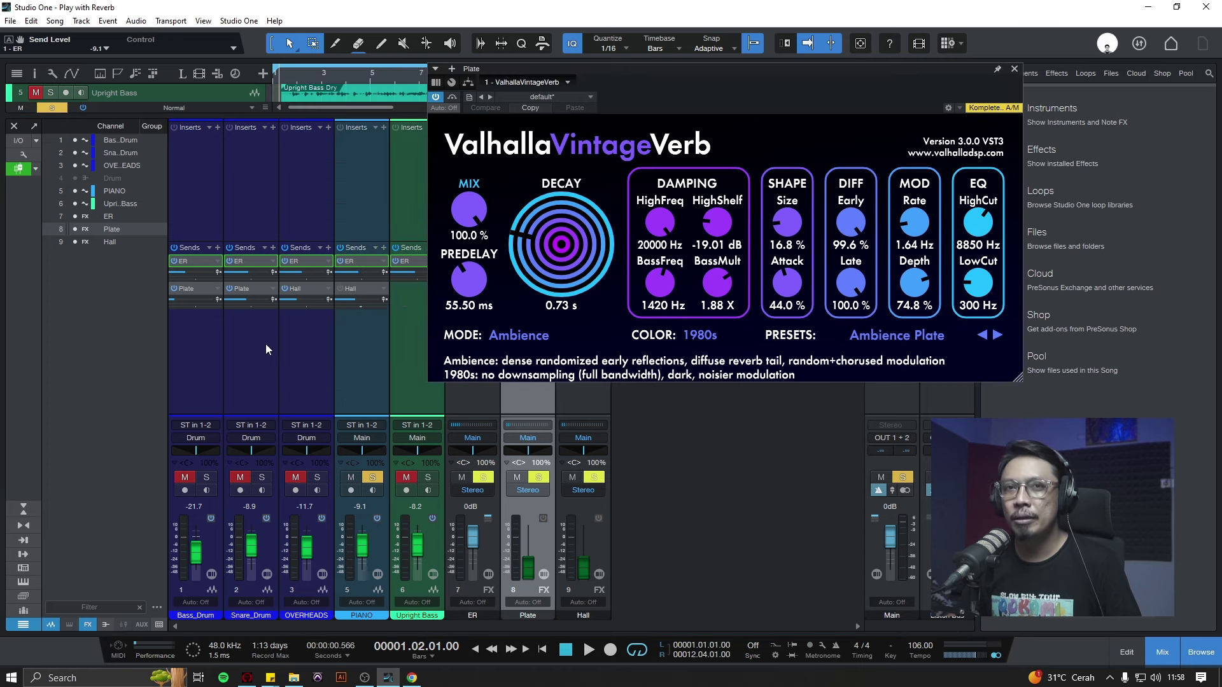
click(258, 284)
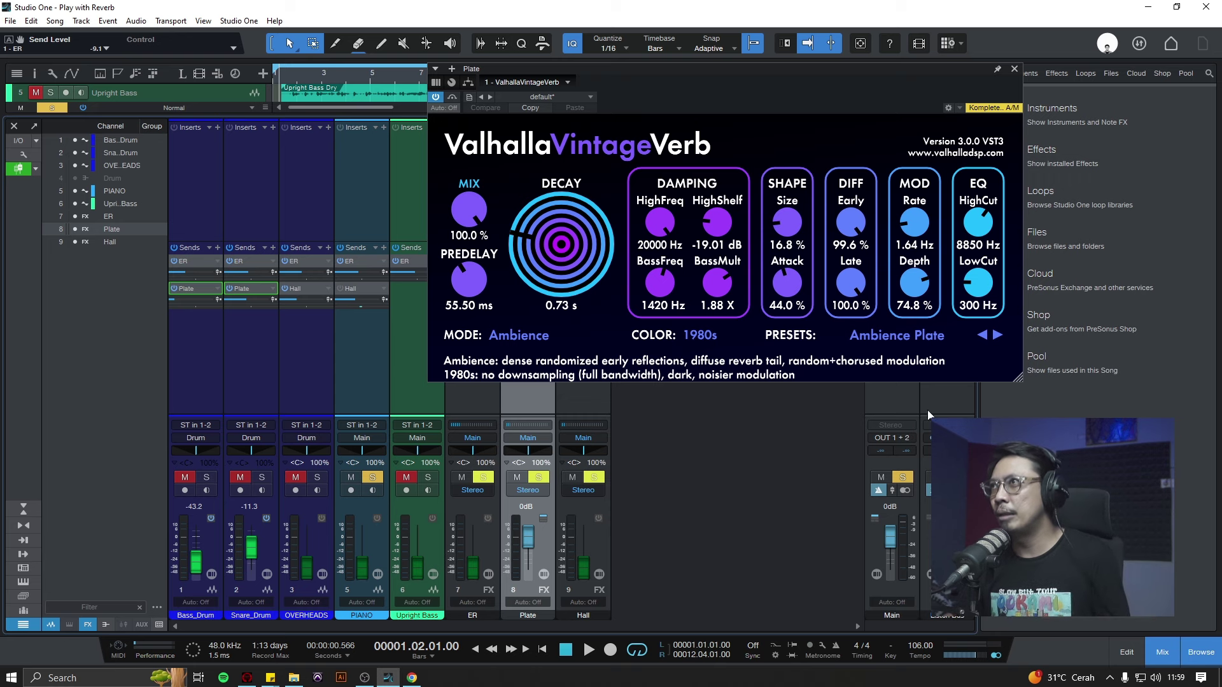
click(1015, 68)
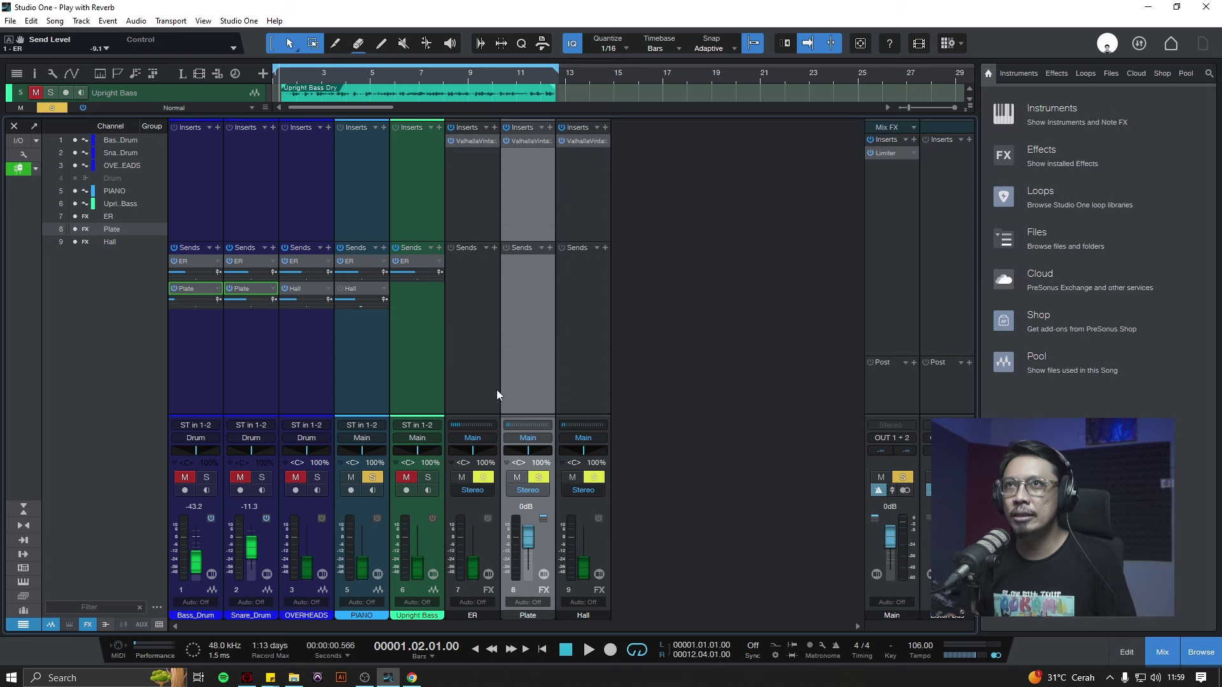
- Play the Snare_Drum track soloed with its ER and Plate sends off to hear it dry
key(space)
click(255, 357)
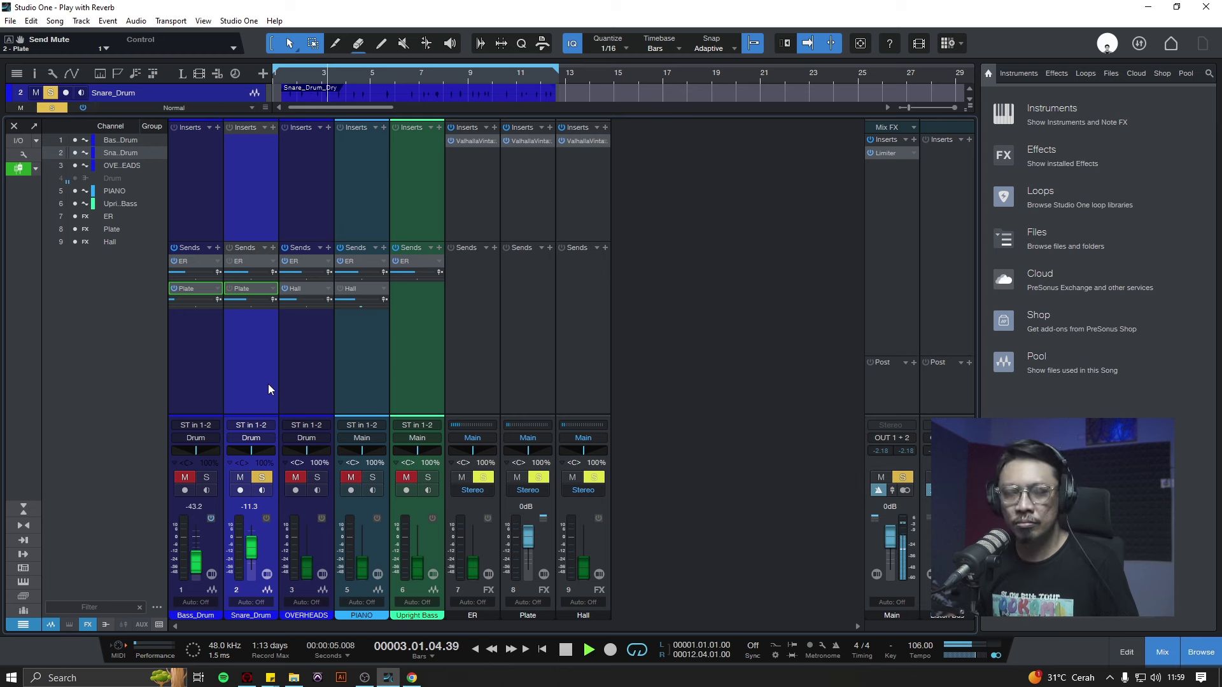
key(space)
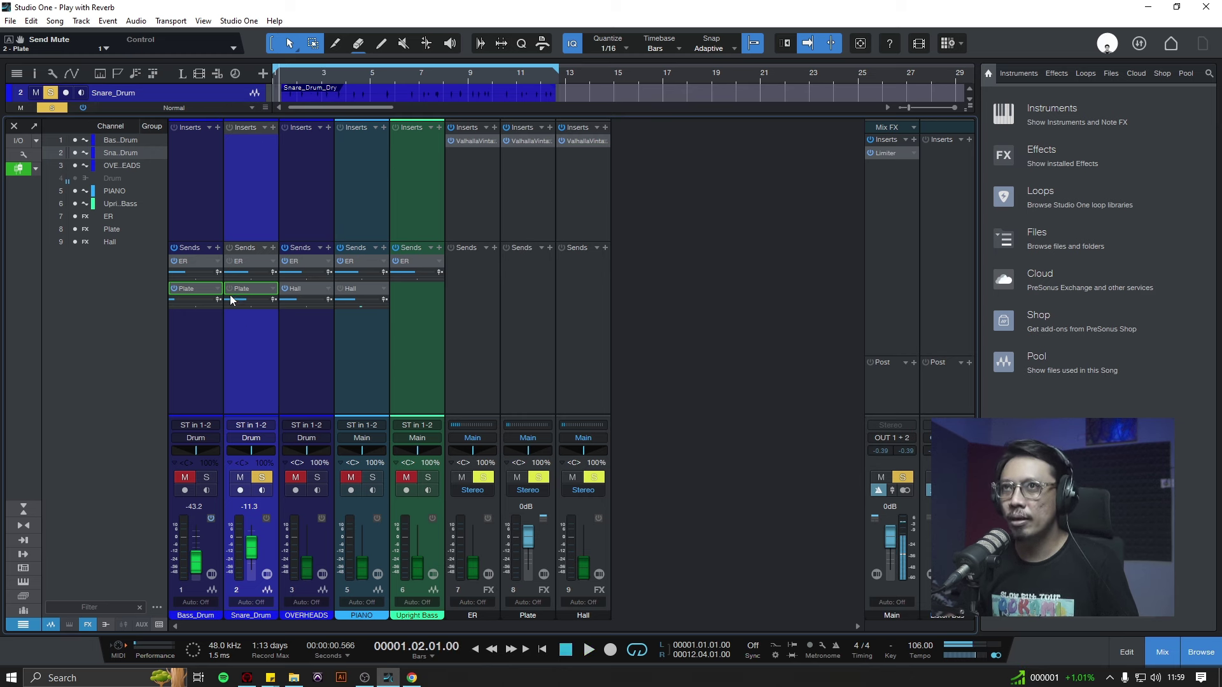
- Play the Snare_Drum with its Plate send active, set that send level to -14.7 dB and save the song
key(space)
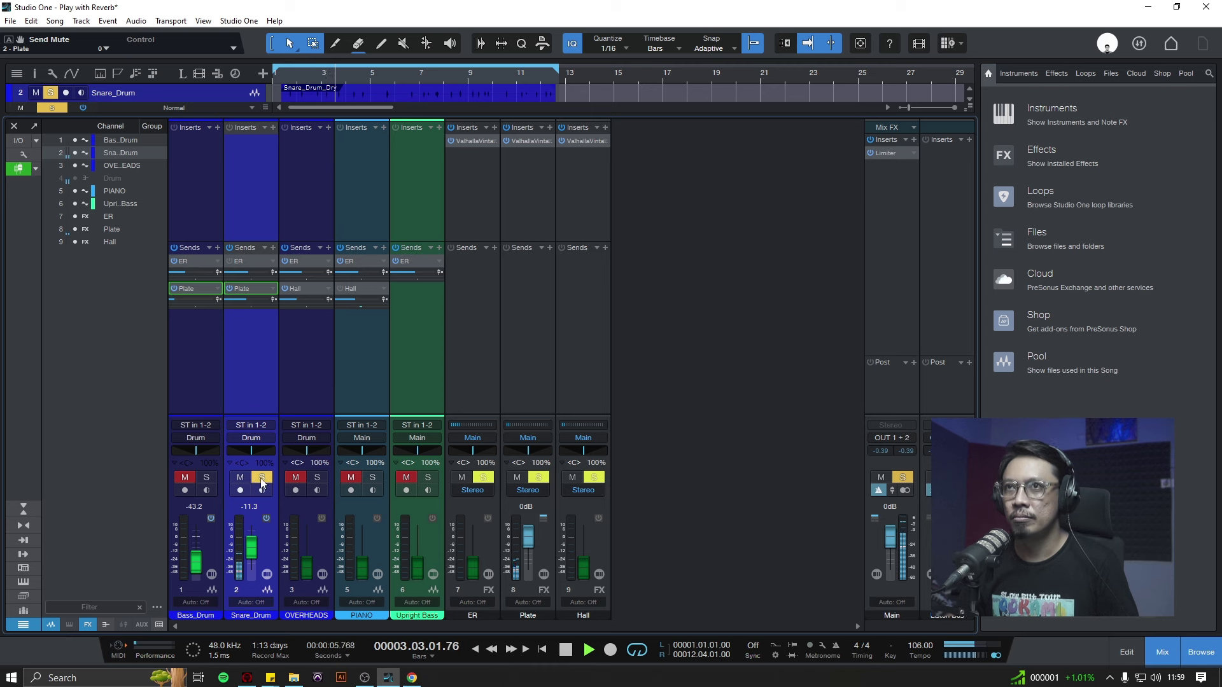
drag(250, 551, 254, 582)
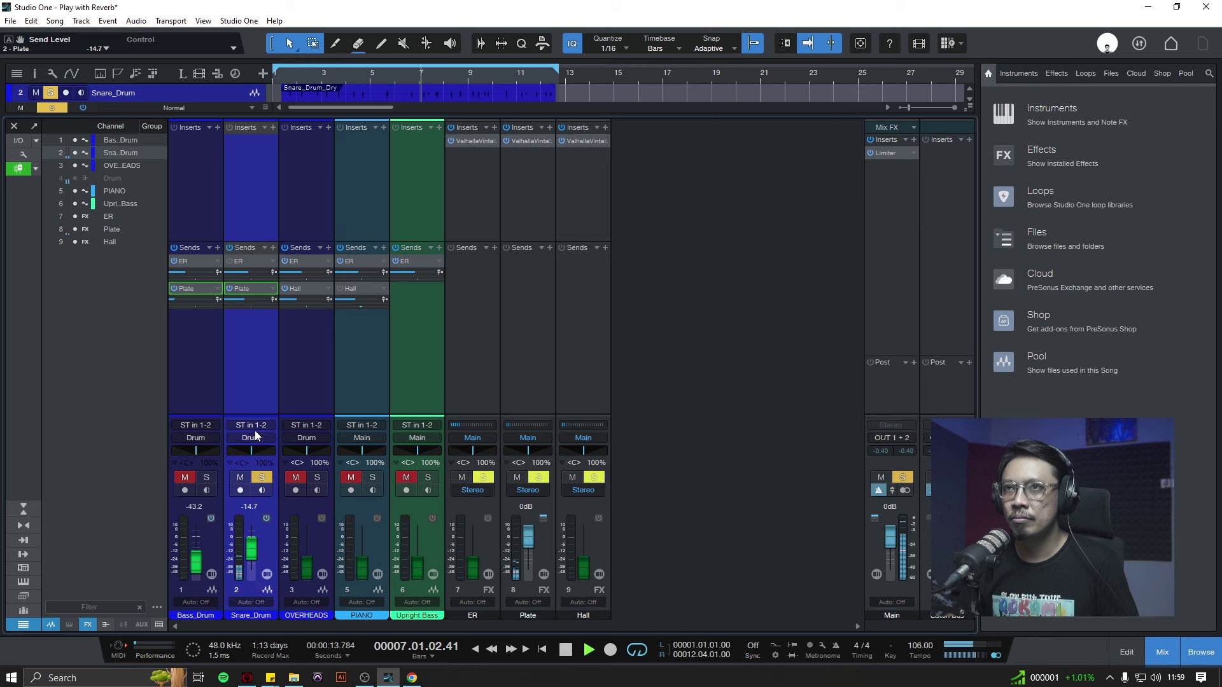
key(space)
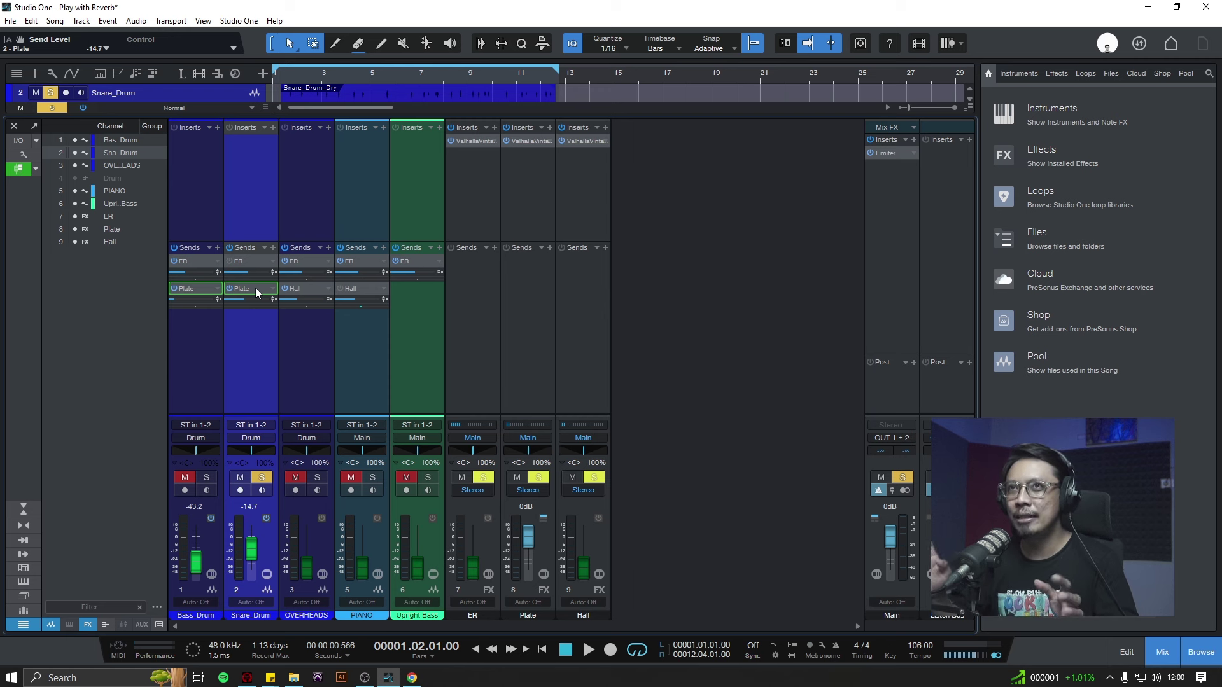
key(ctrl+s)
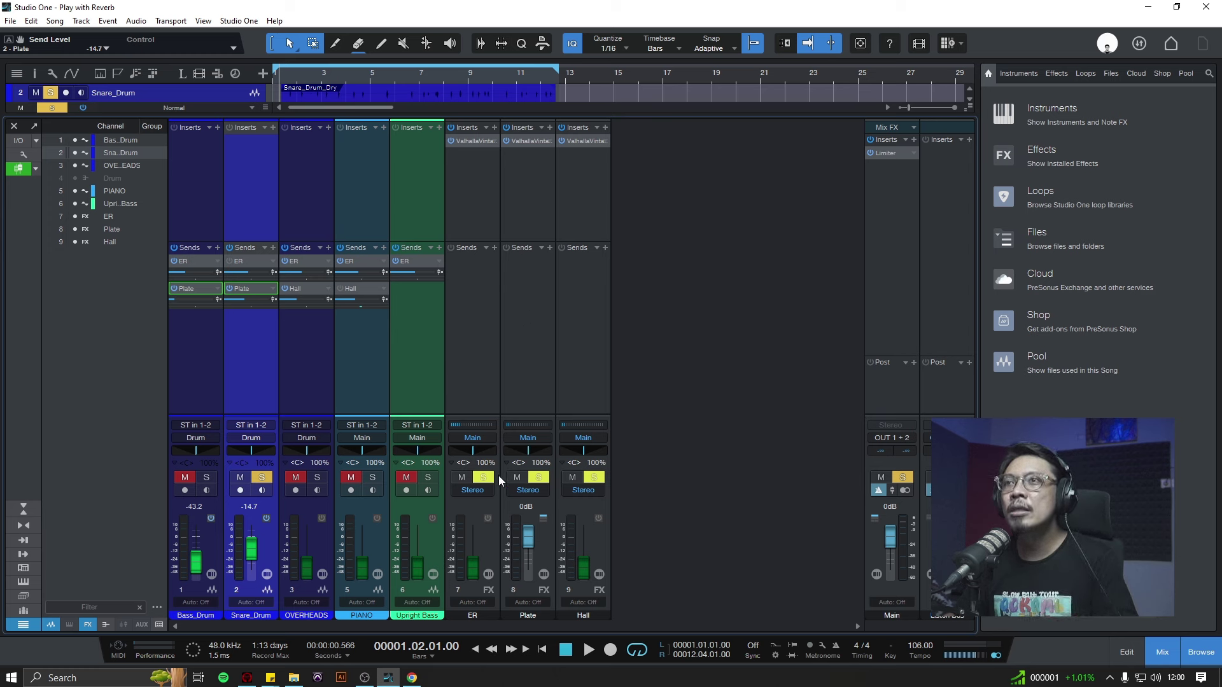
- Remove the solo from Snare_Drum and flip the mixer faders to the Hall sends
click(261, 478)
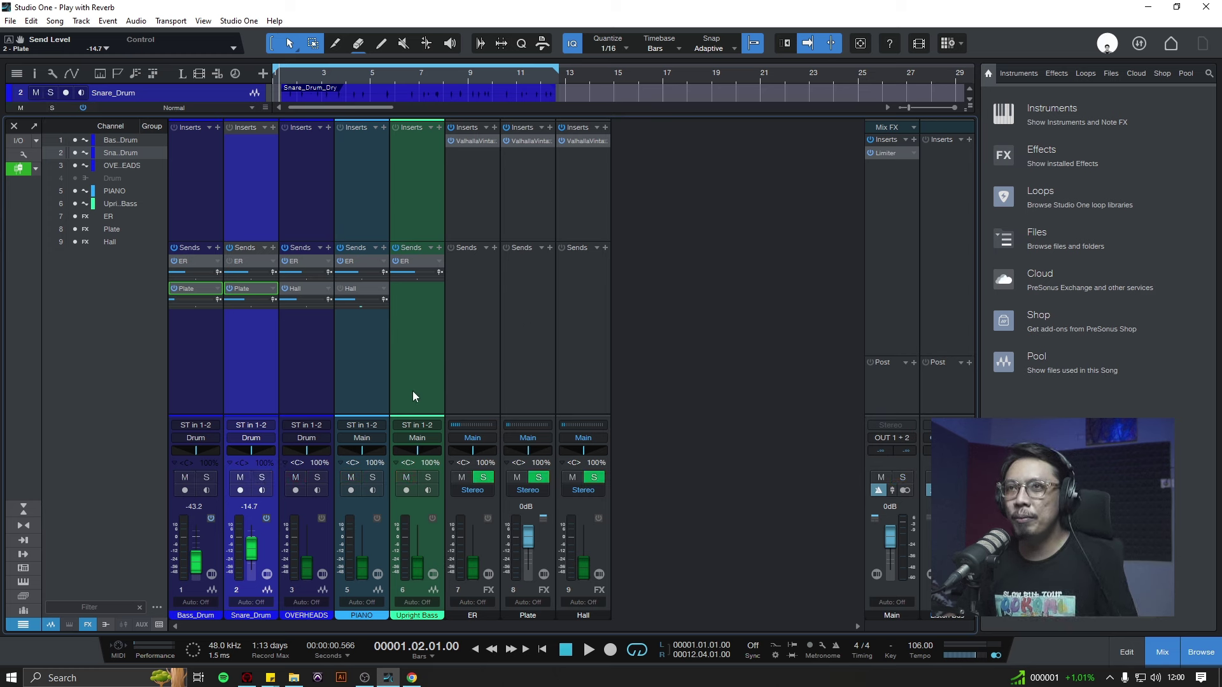
click(36, 168)
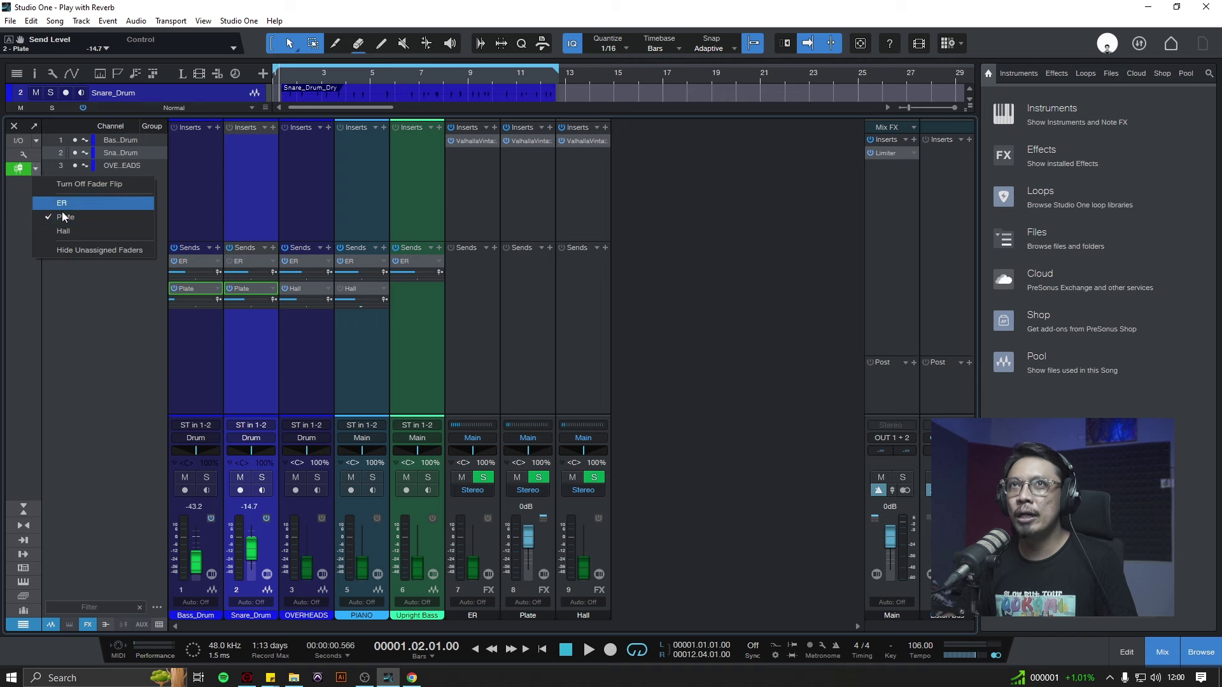
click(75, 230)
- Examine the Hall channel's ValhallaVintageVerb settings, including its mode and decay, and close the plug-in
click(581, 322)
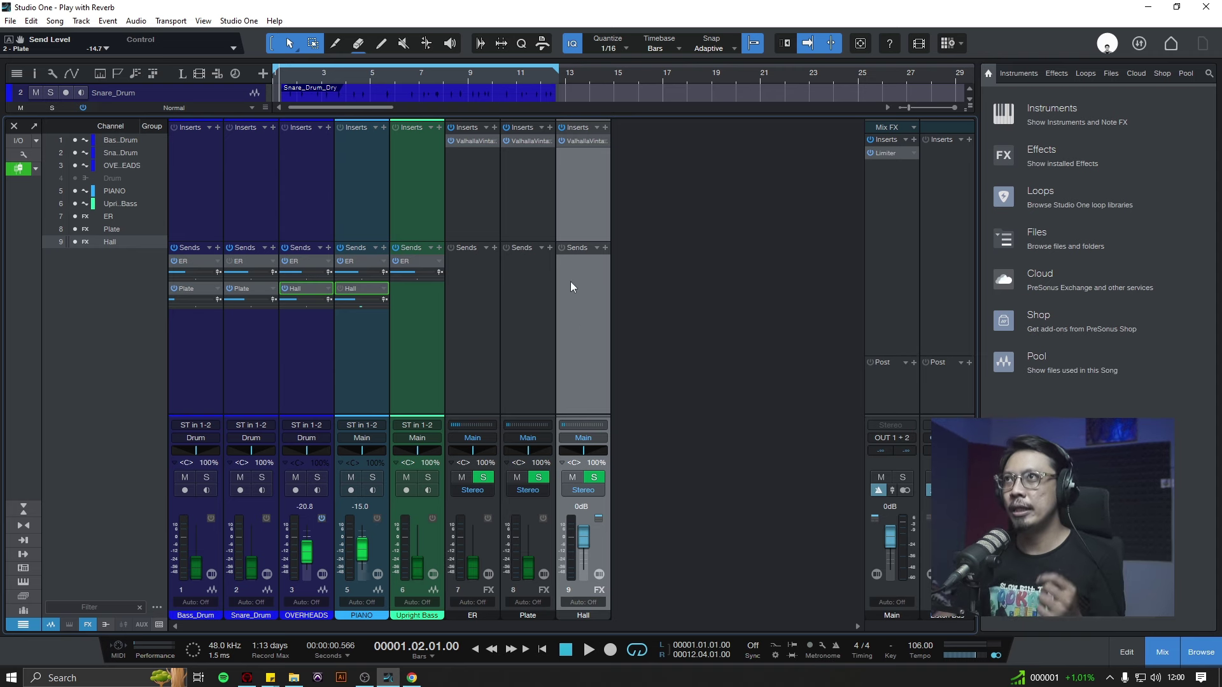
click(579, 143)
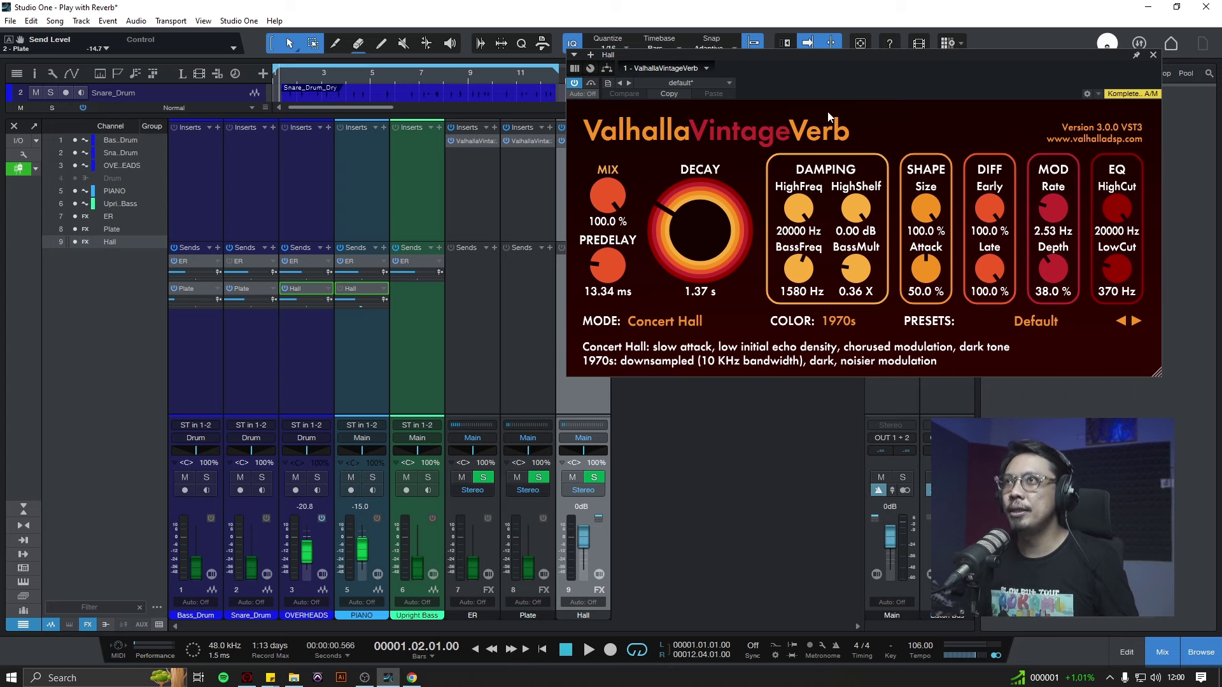
drag(805, 60, 560, 67)
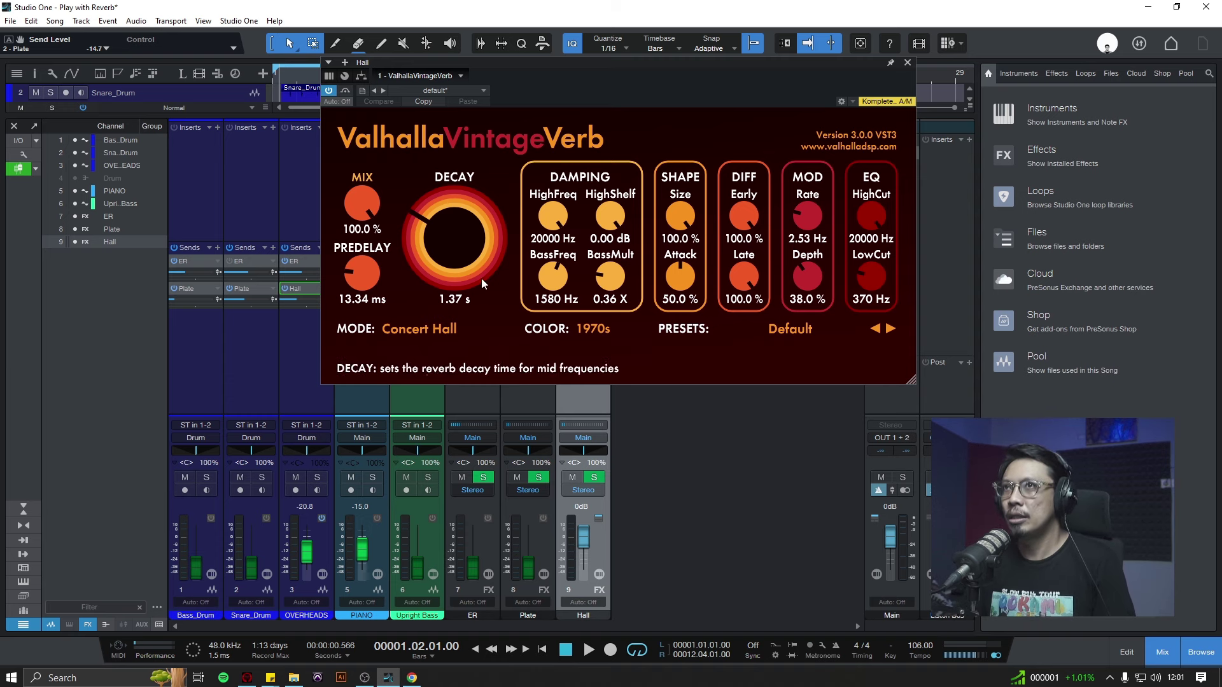
click(908, 64)
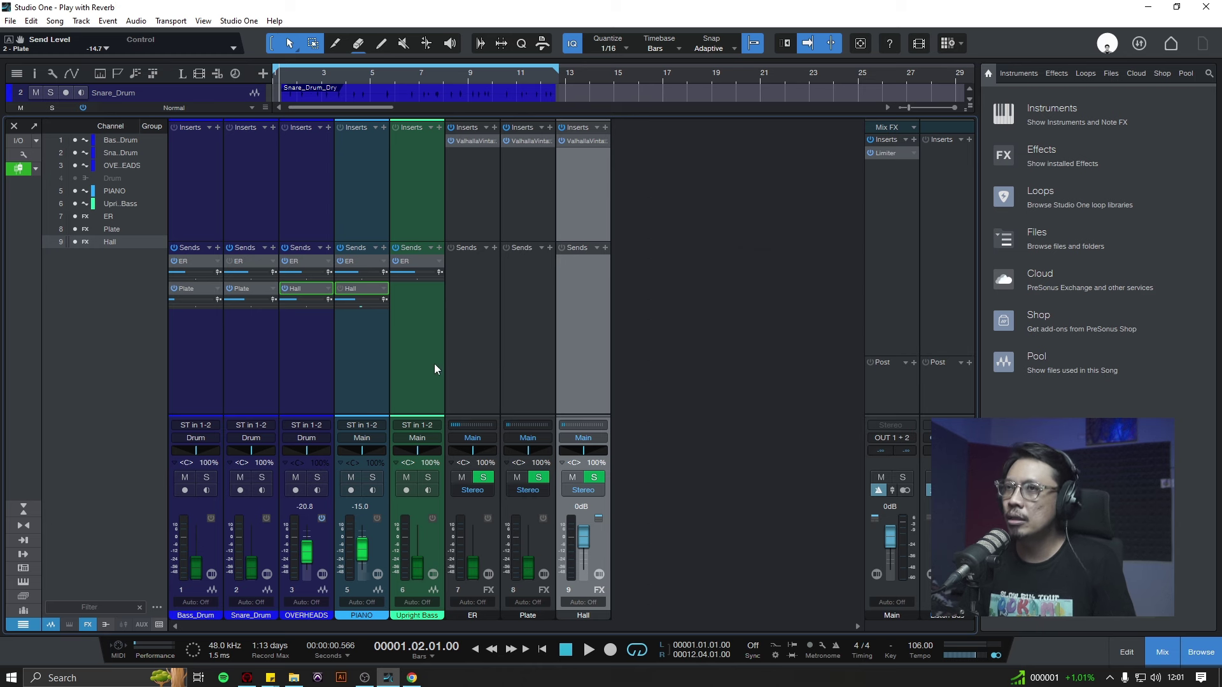
- Solo the PIANO track and save the song
click(362, 362)
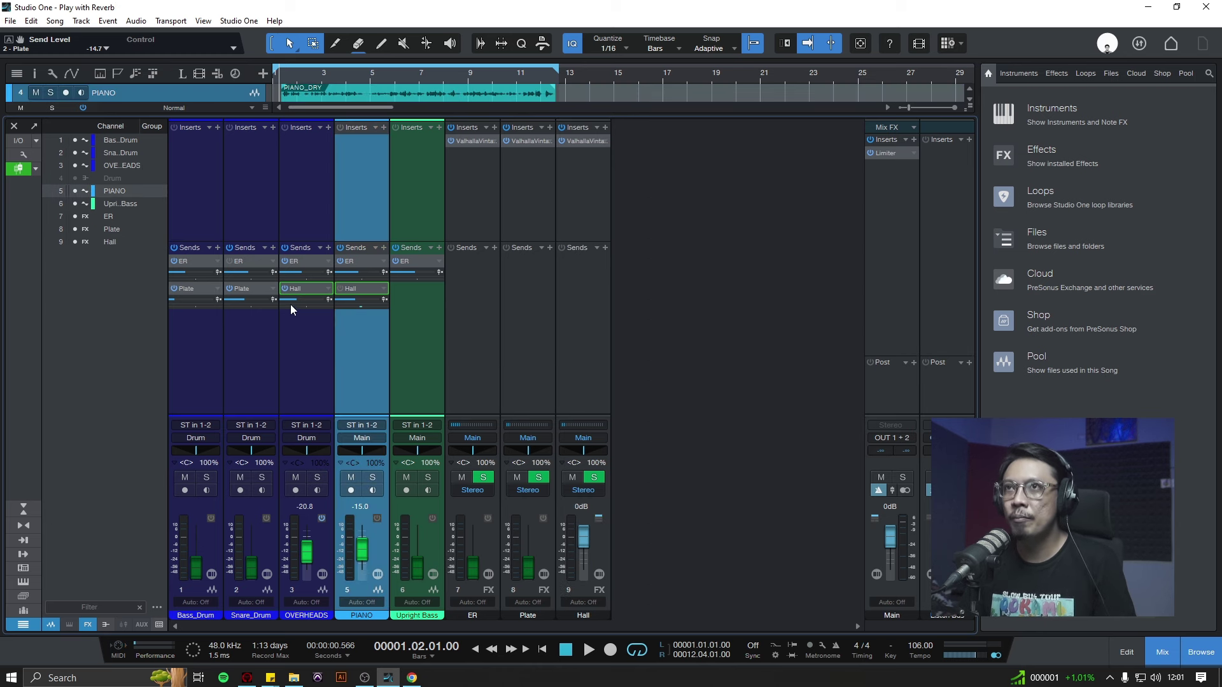
key(s)
key(ctrl+s)
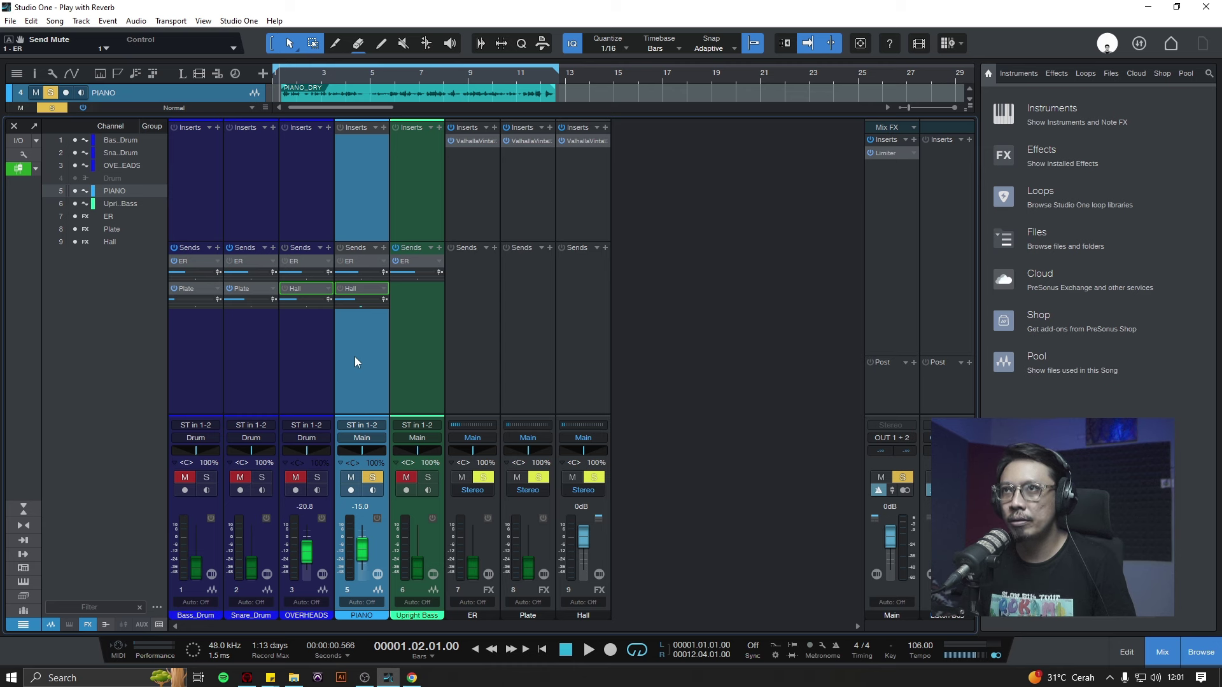
- Play the soloed PIANO, activate its Hall send and raise that send level to -11.9 dB
key(space)
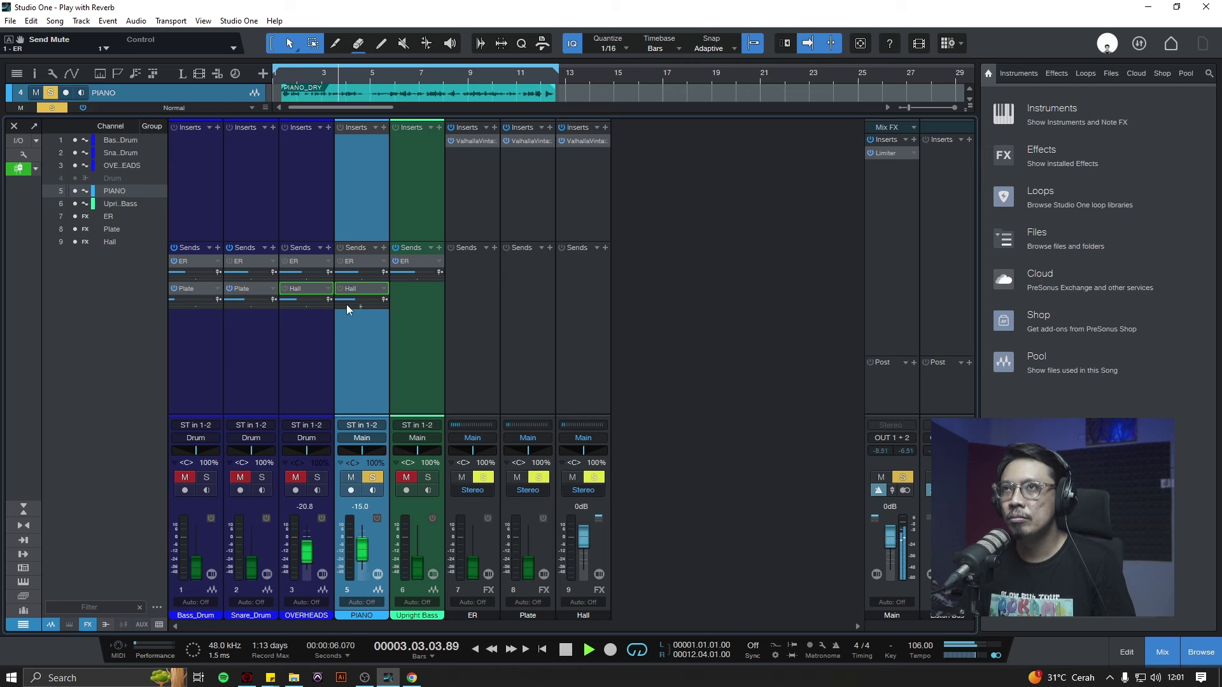
click(341, 288)
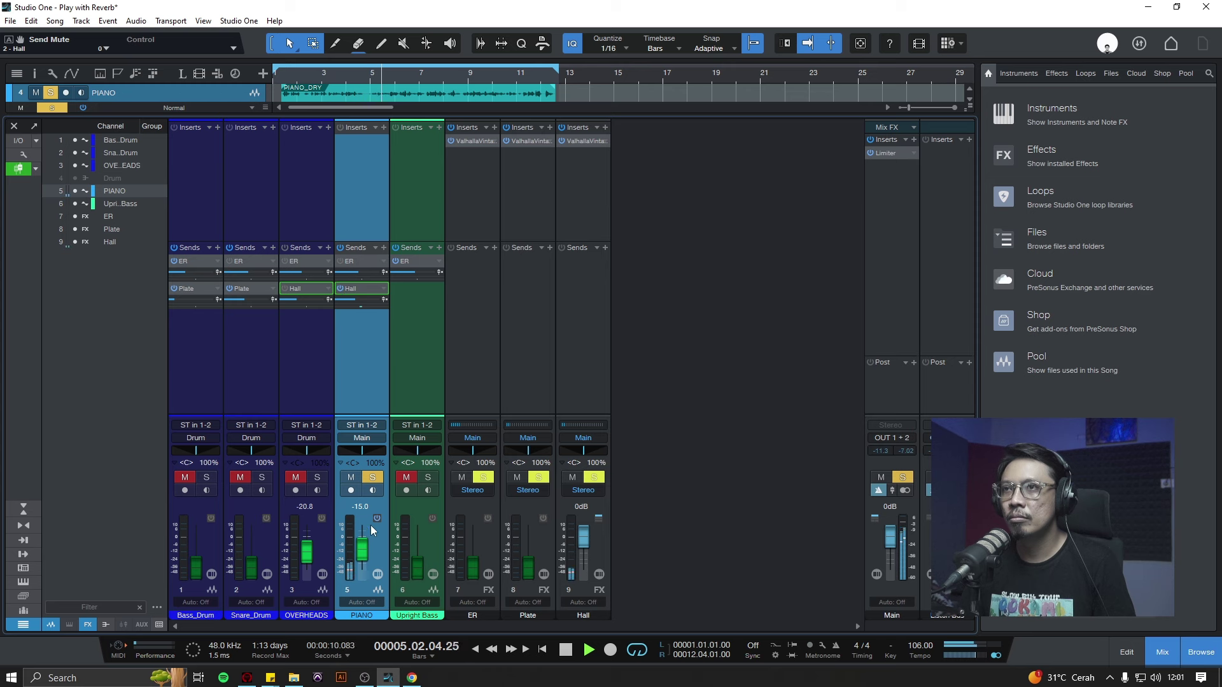
scroll(364, 555, up, 2)
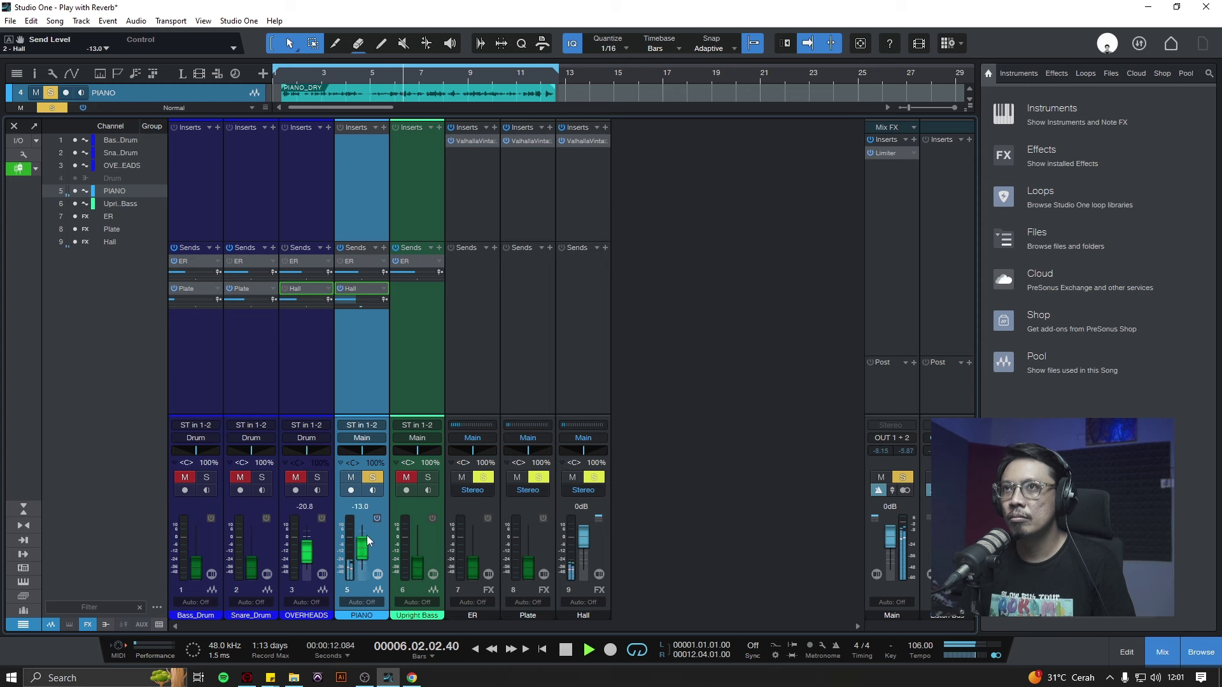
scroll(367, 533, up, 1)
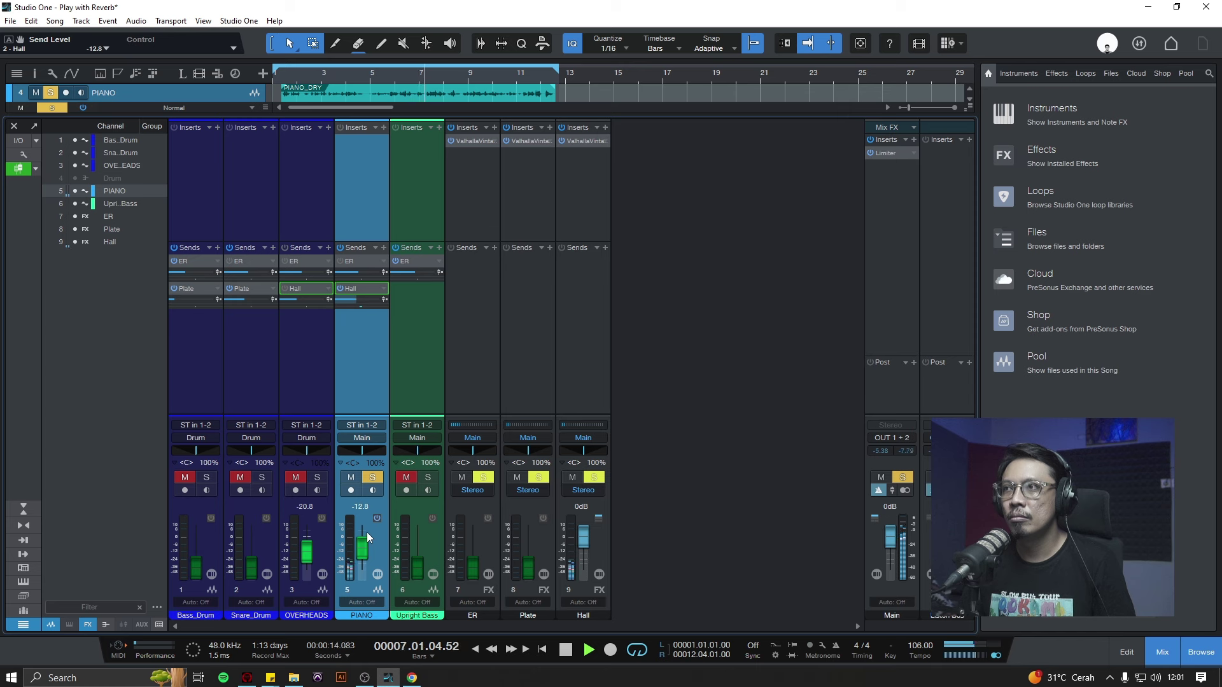
scroll(369, 528, up, 1)
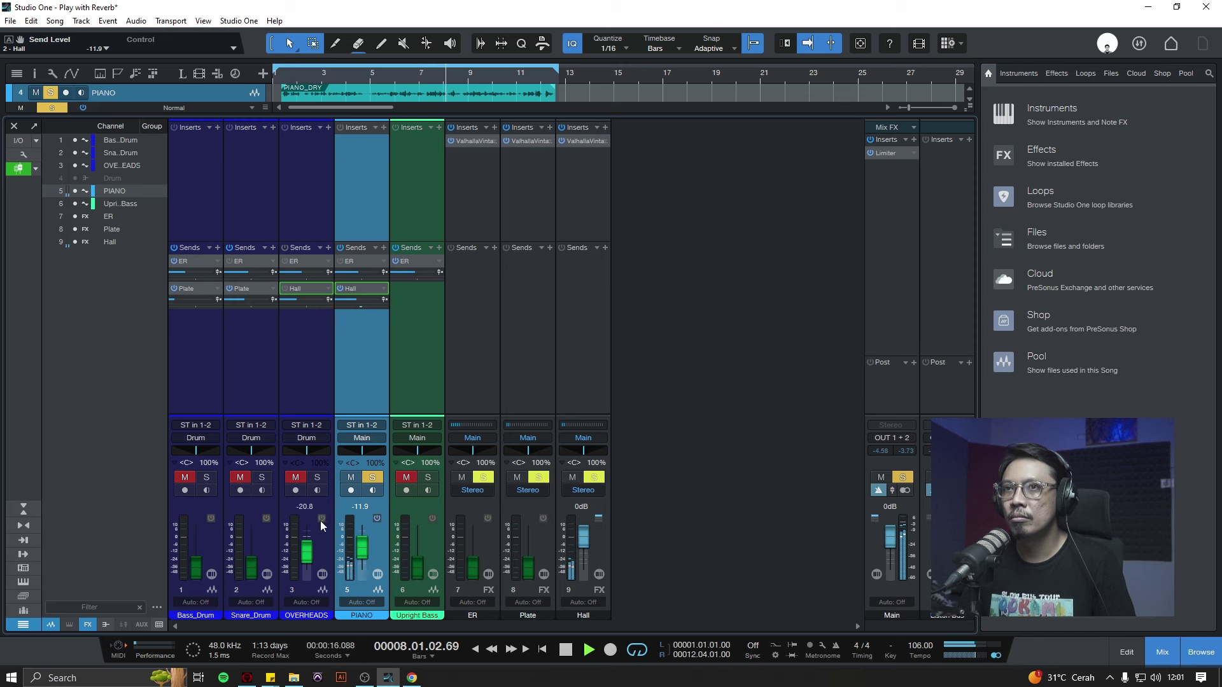
- Flip the faders to the ER sends, turn off fader flip and set the PIANO volume to -4.6 dB
click(36, 168)
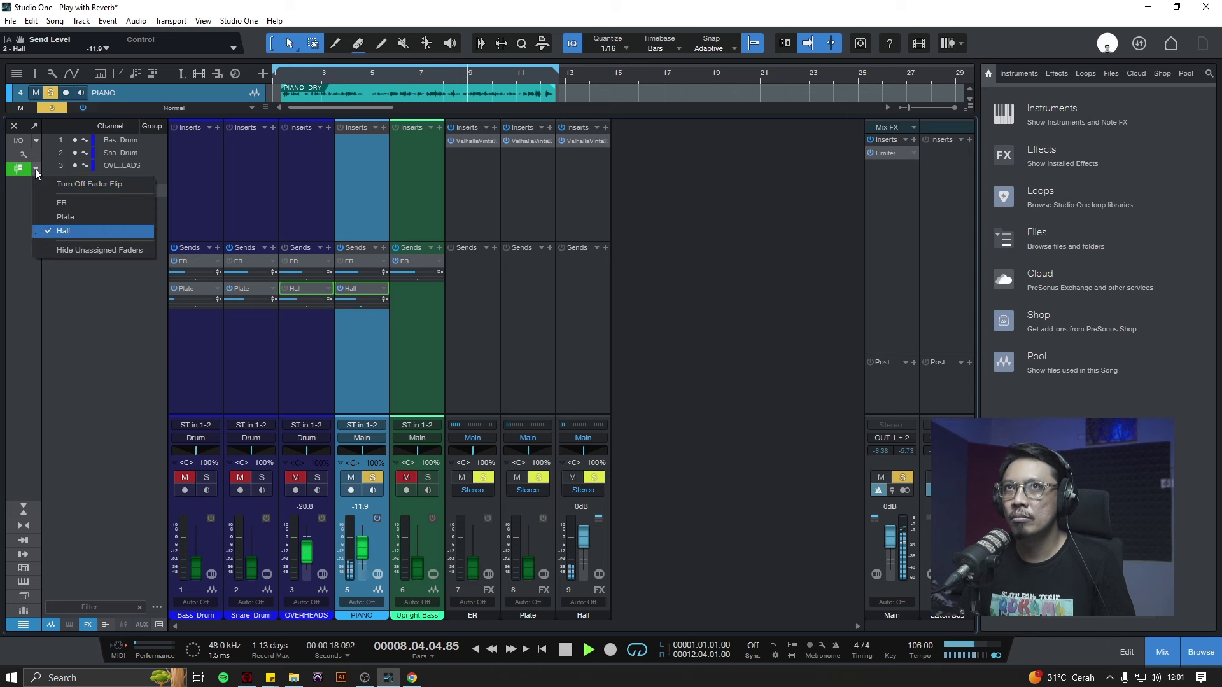
click(63, 201)
click(36, 170)
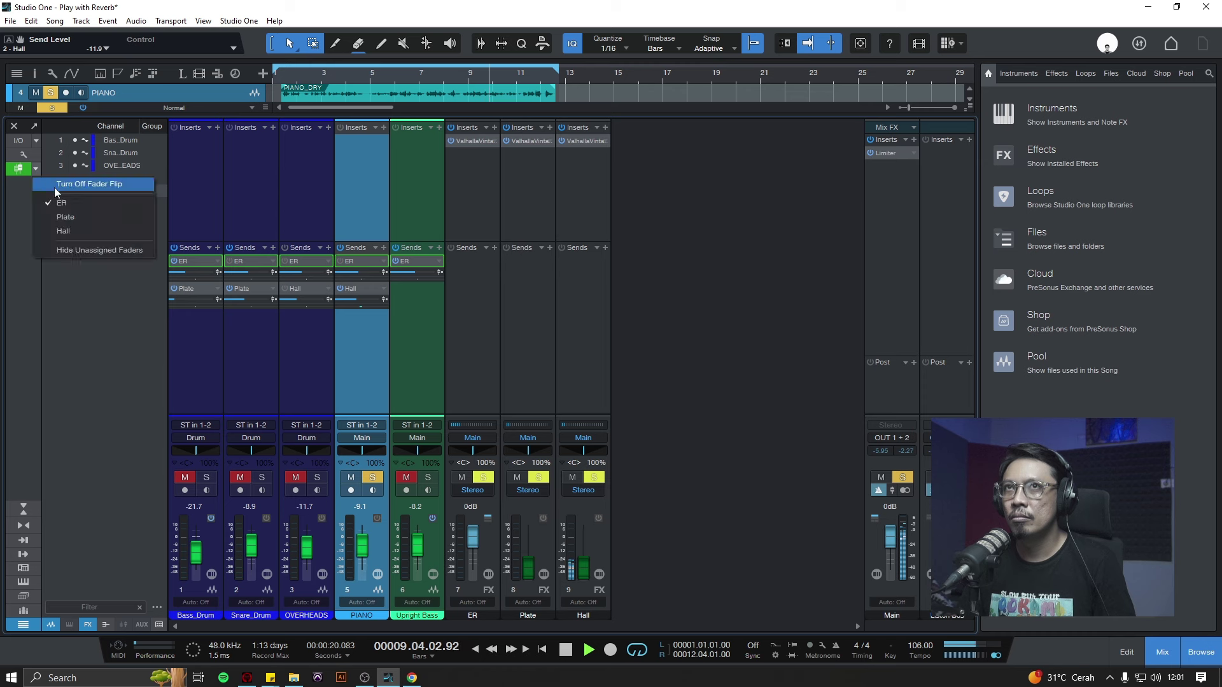
click(54, 187)
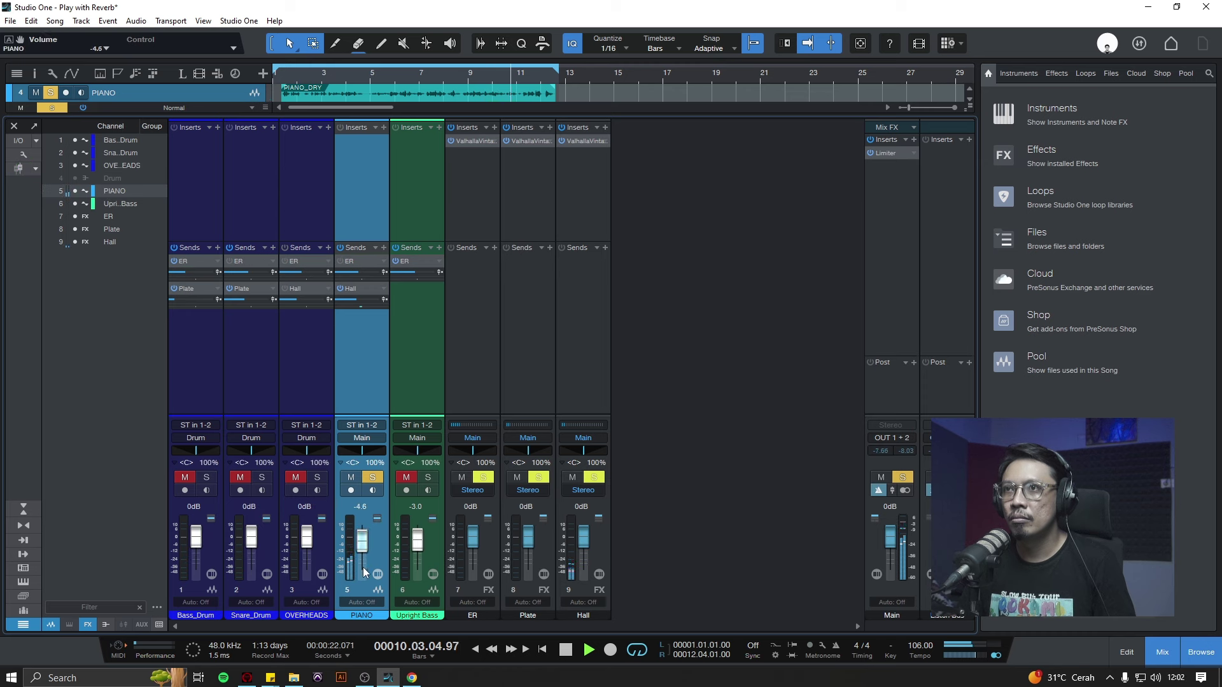
scroll(363, 568, down, 1)
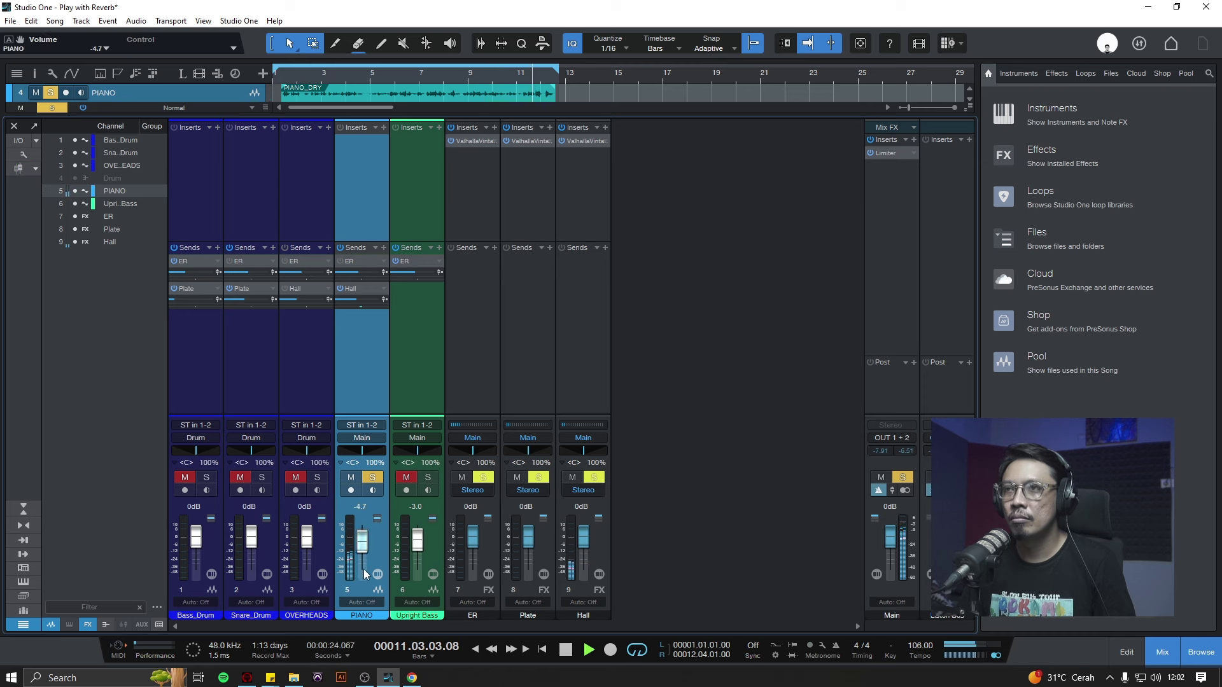
scroll(364, 569, up, 1)
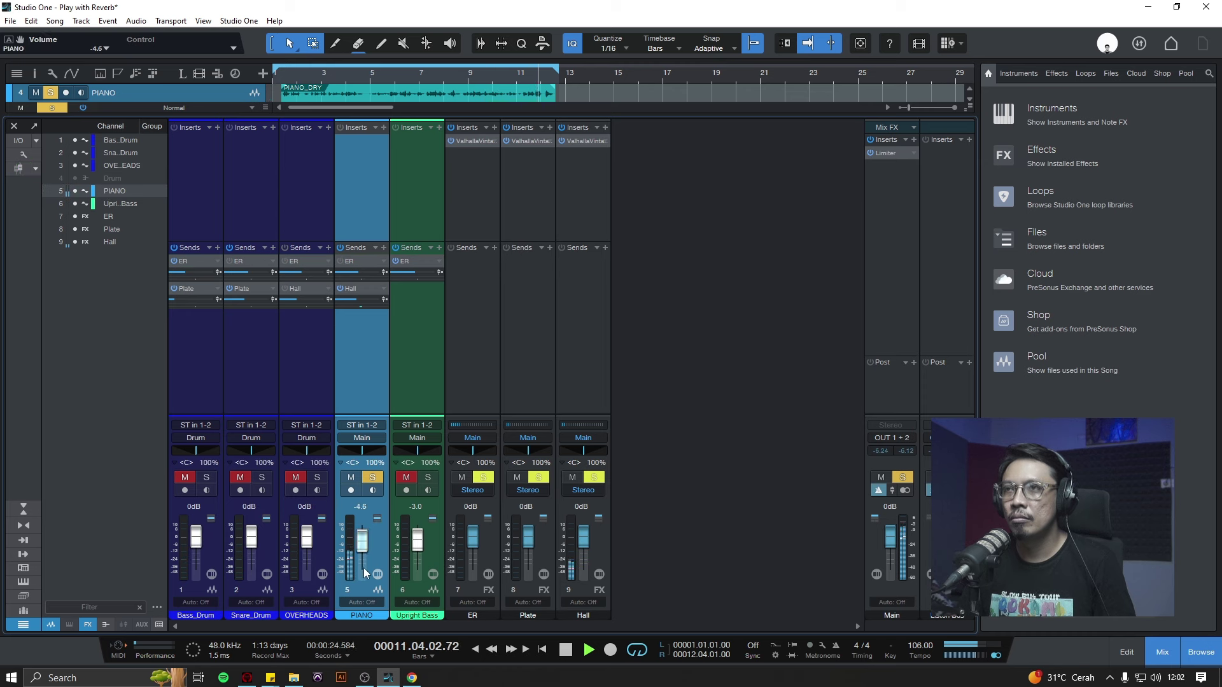
click(33, 169)
click(48, 189)
click(376, 477)
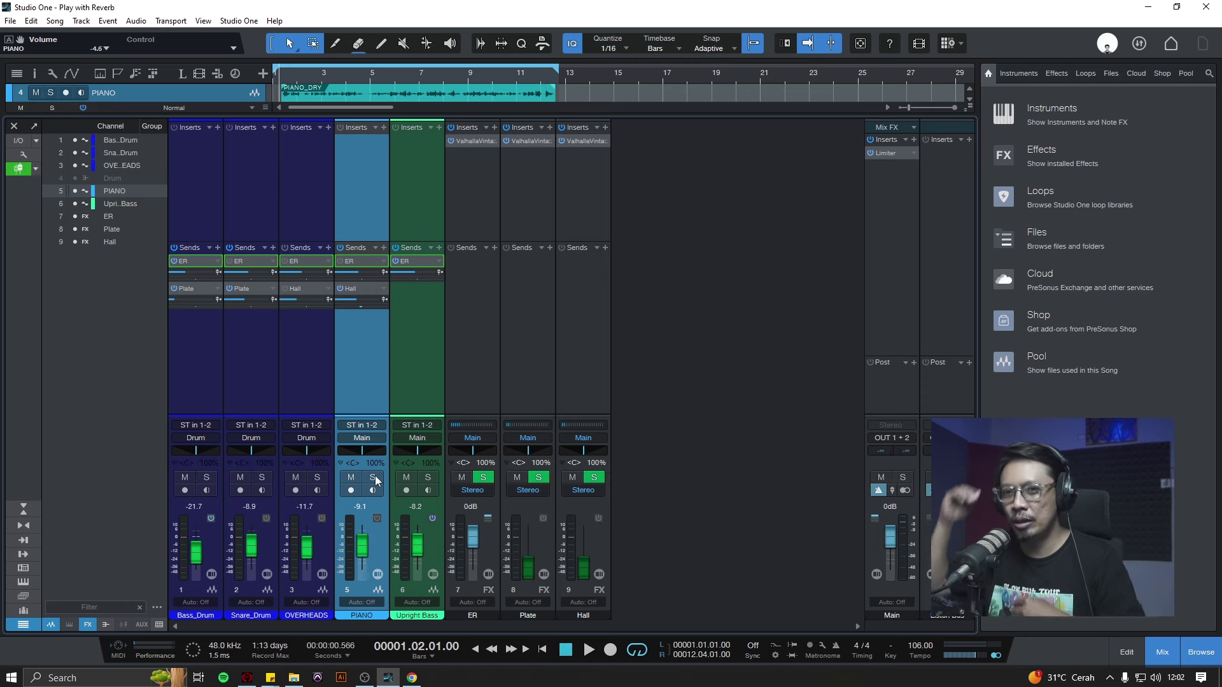
click(374, 476)
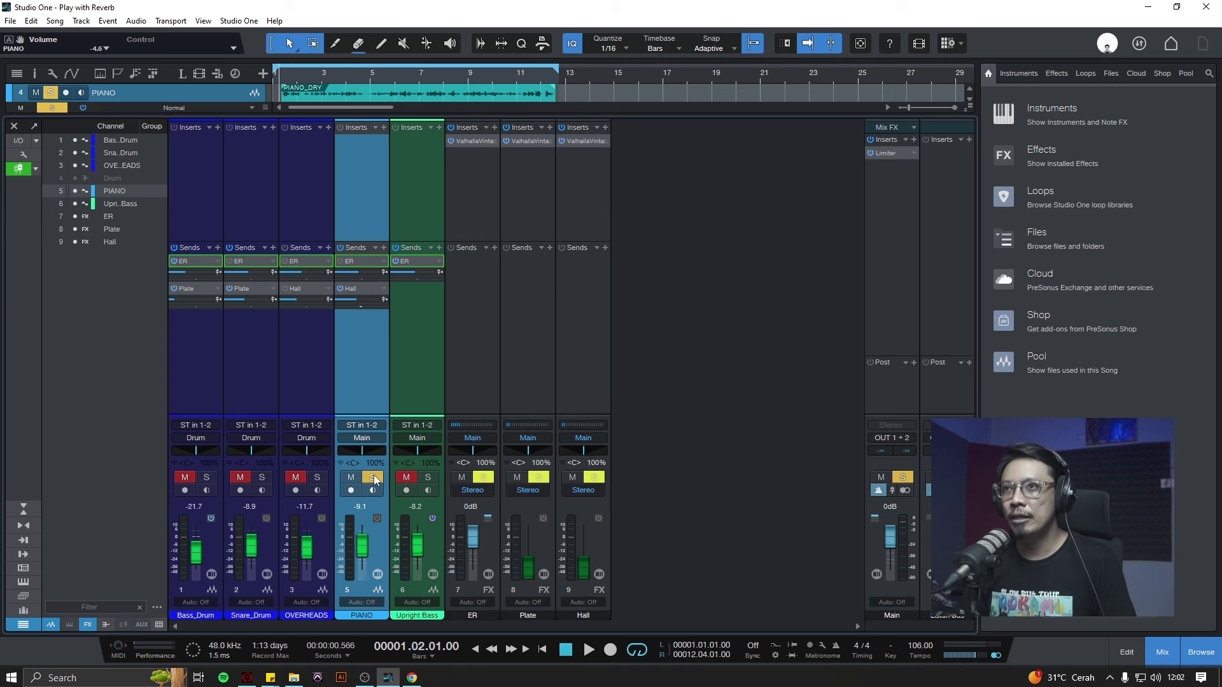
- Play the soloed PIANO, compare it with and without its Hall send, leave the send bypassed and stop playback
key(space)
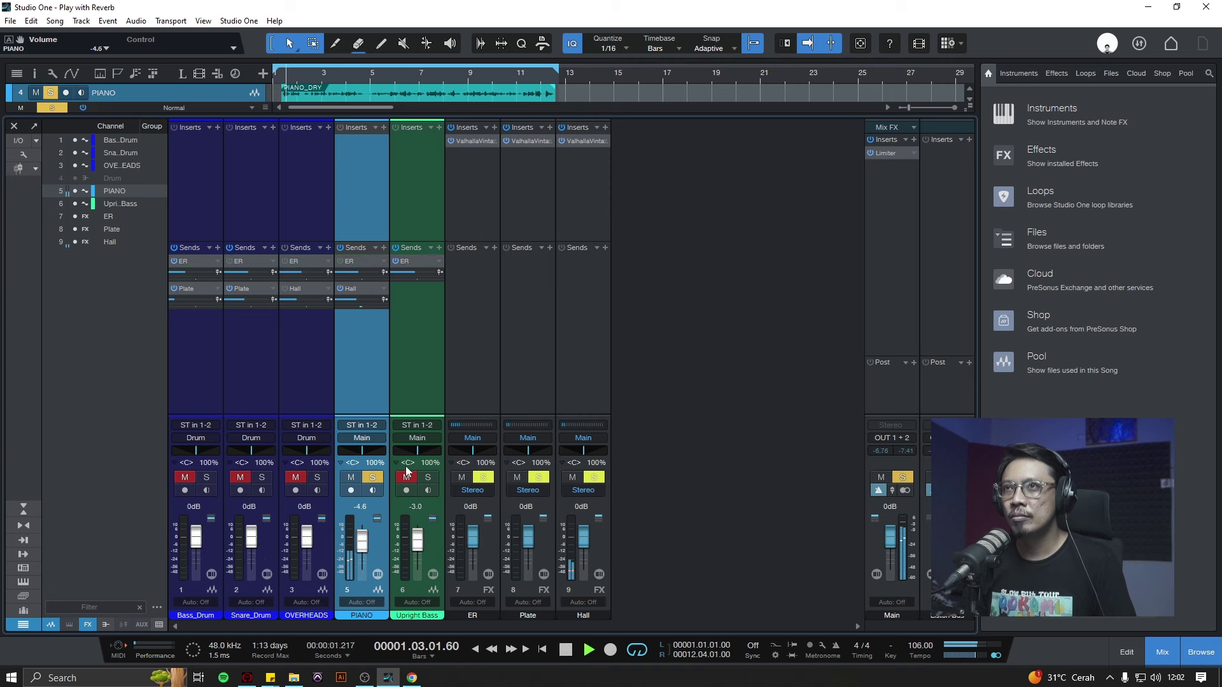
click(340, 290)
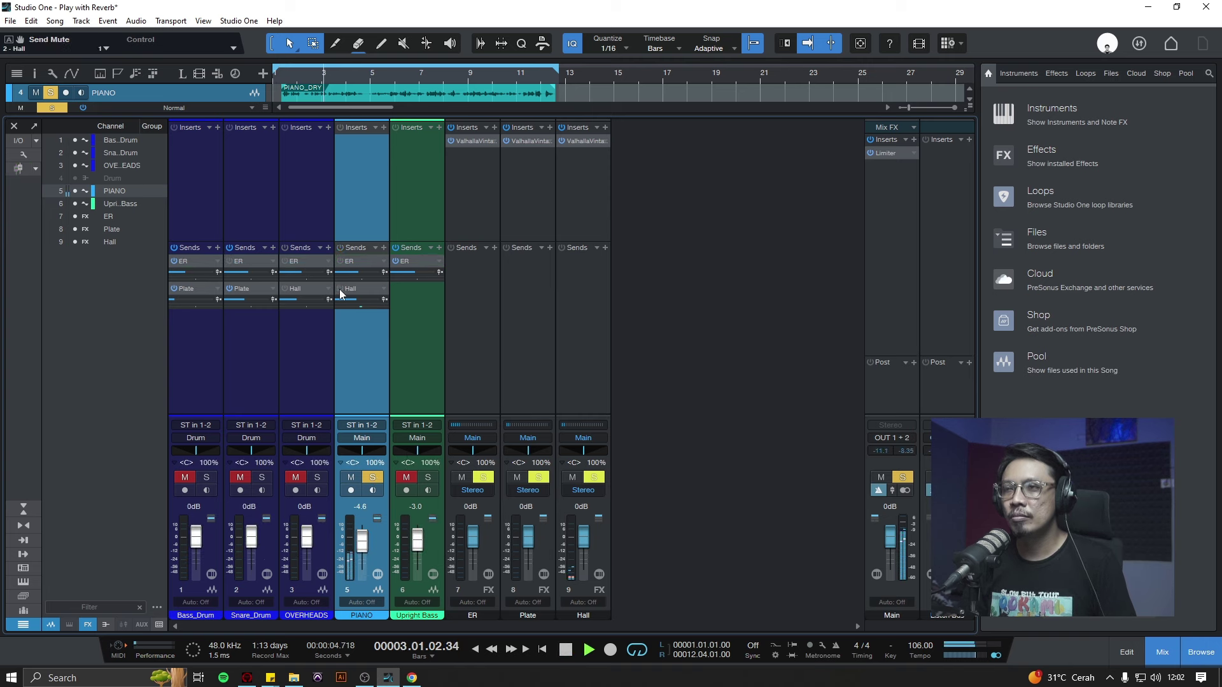
click(340, 289)
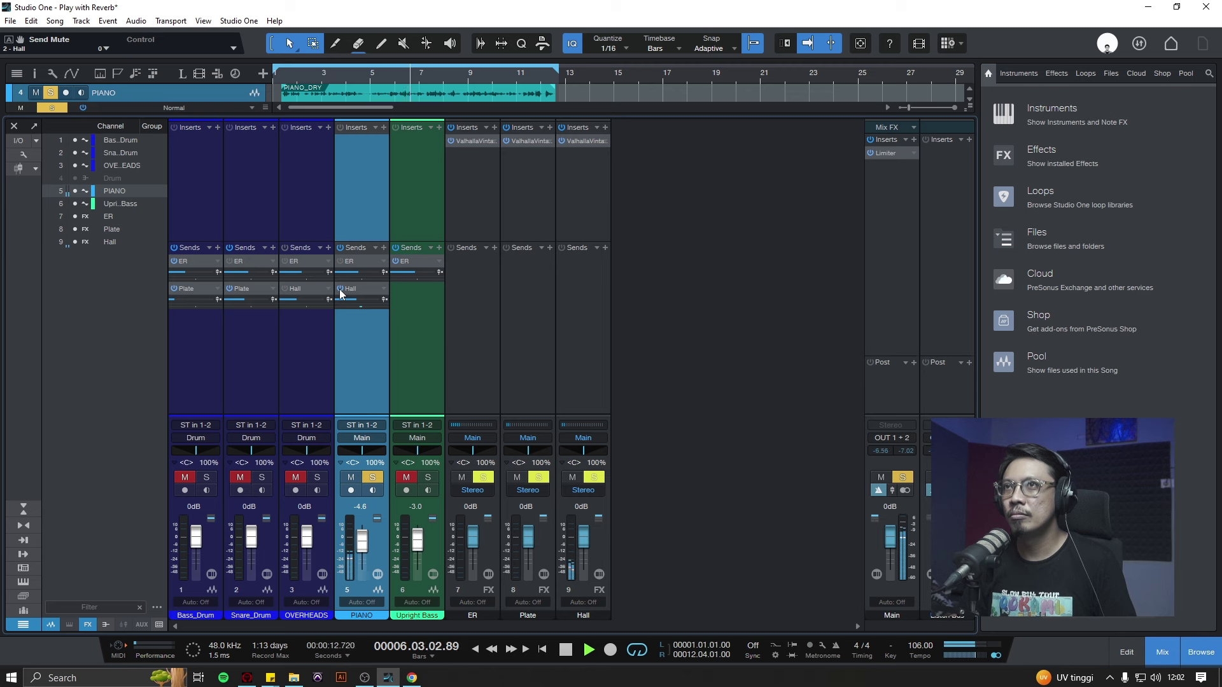
click(341, 289)
key(space)
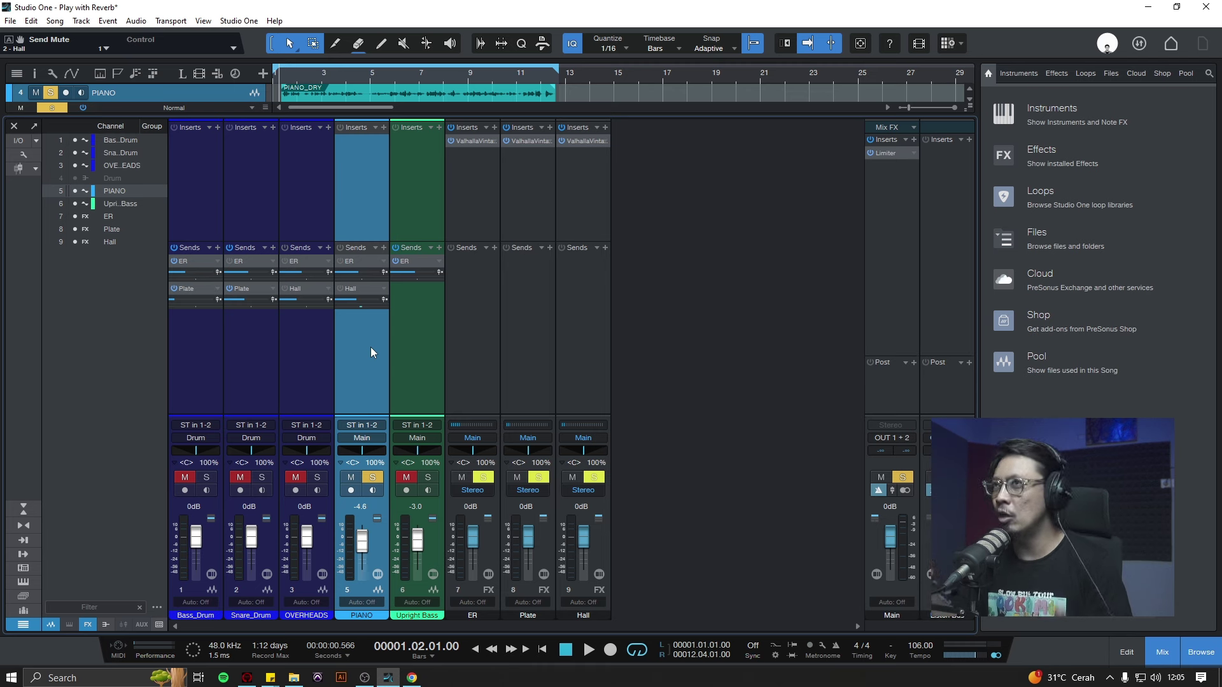
key(ctrl+s)
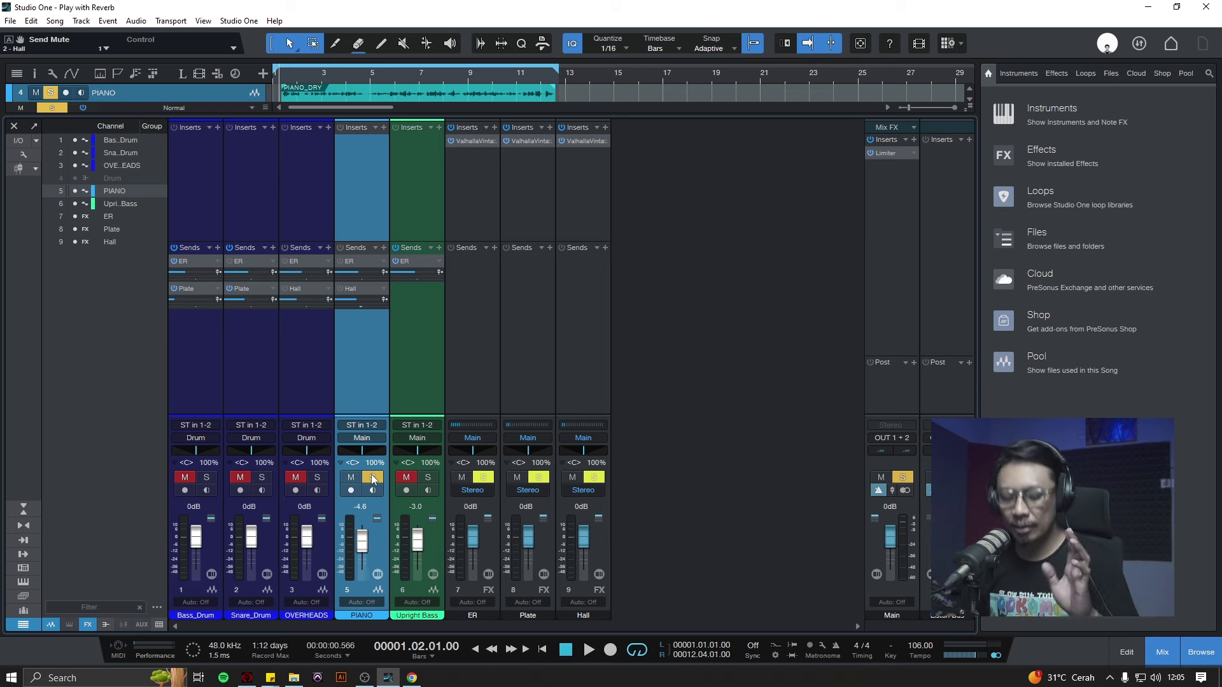
- Move the solo from PIANO to Bass_Drum and play the bass drum dry, without its ER and Plate sends
click(372, 482)
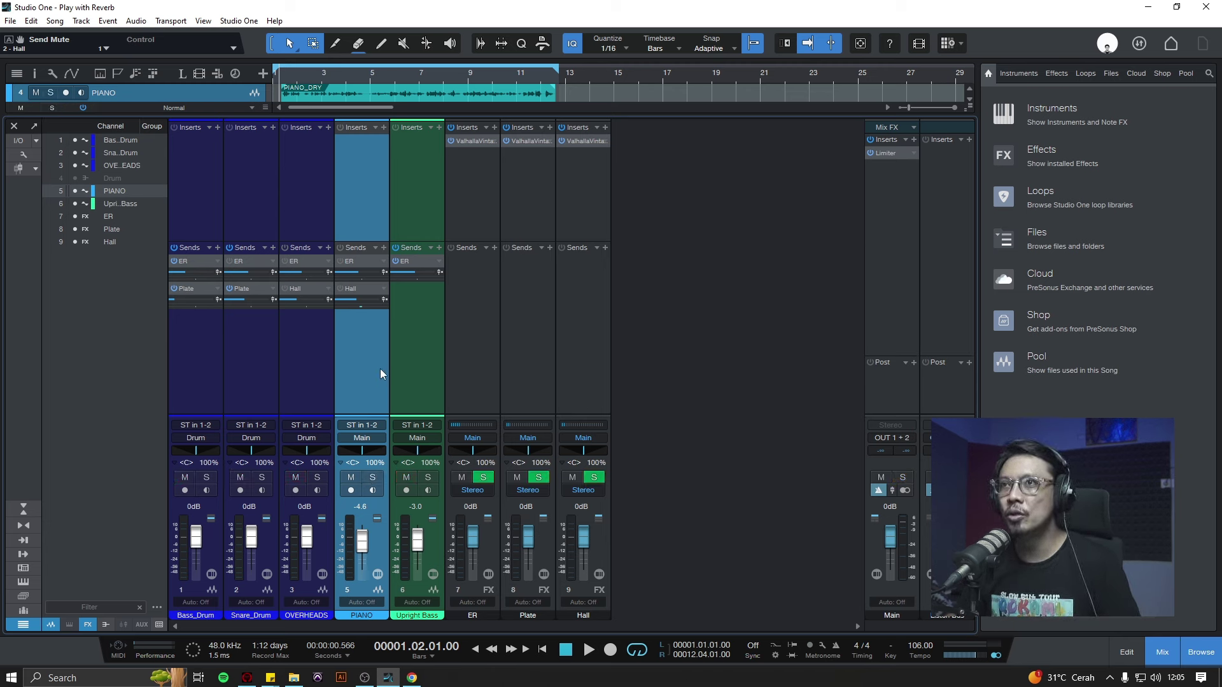
click(202, 375)
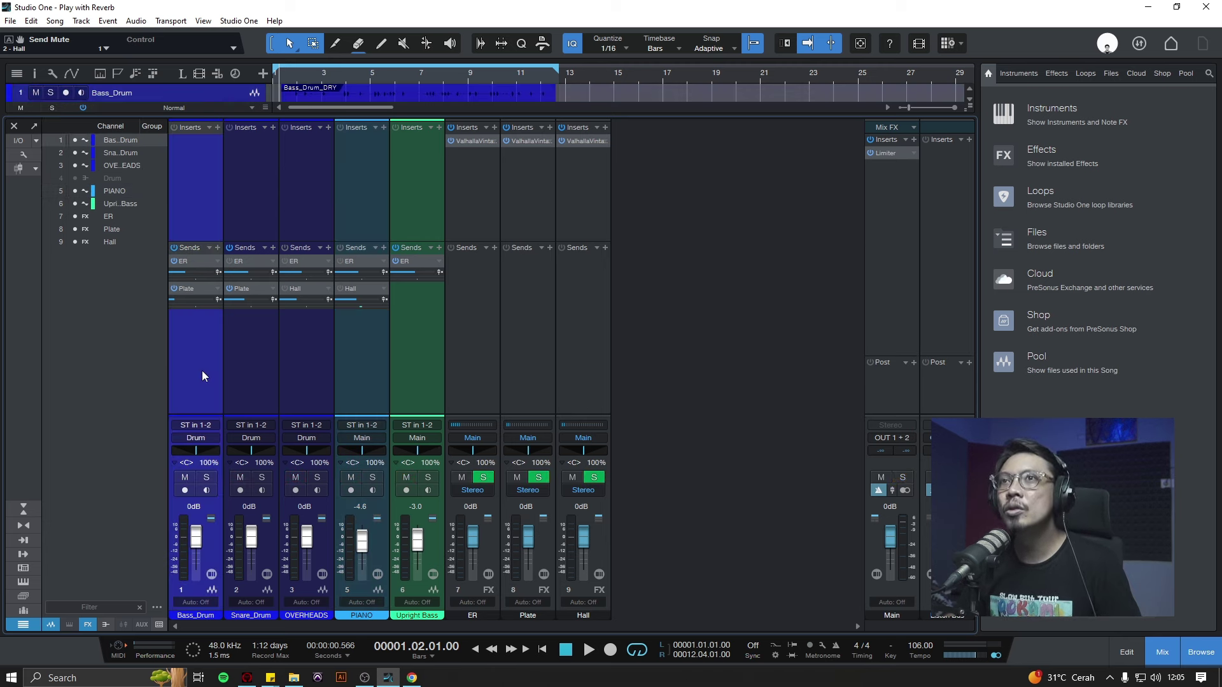
click(207, 478)
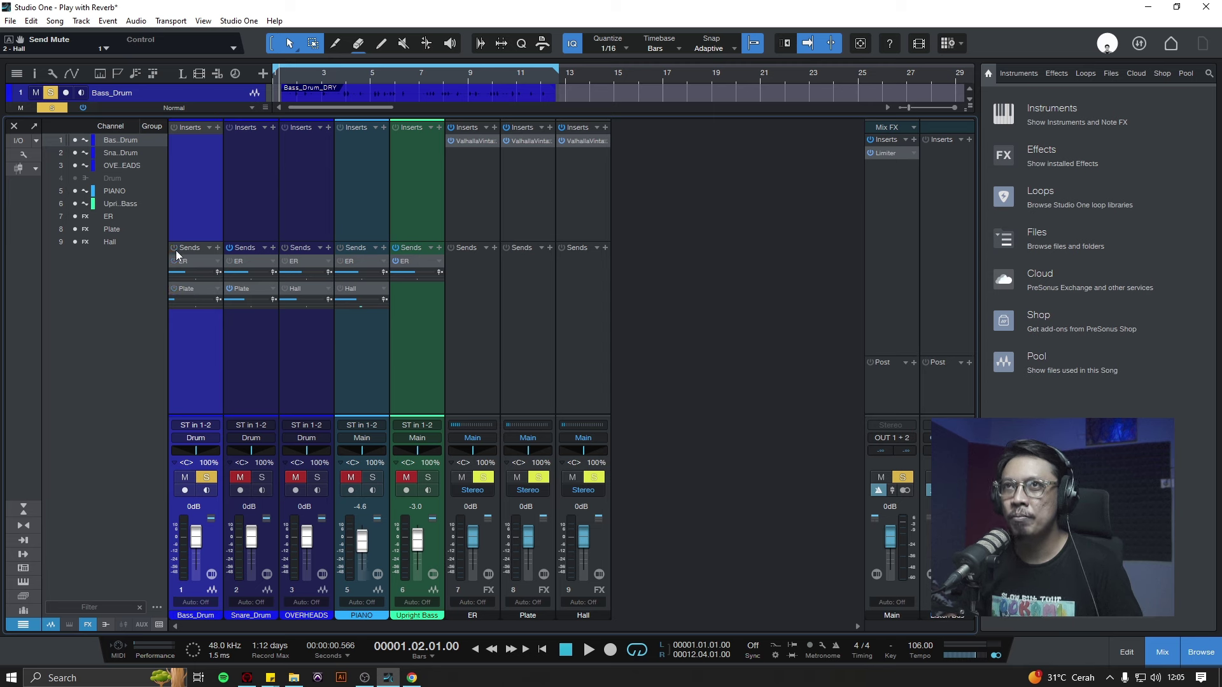
key(space)
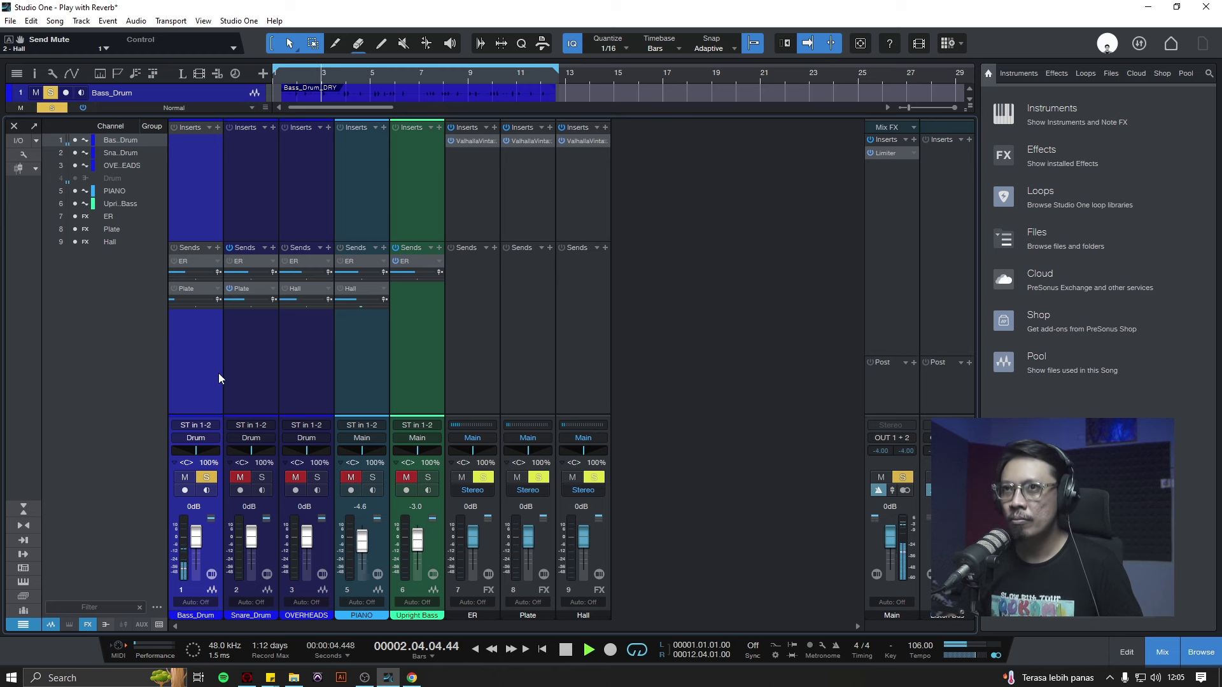
key(space)
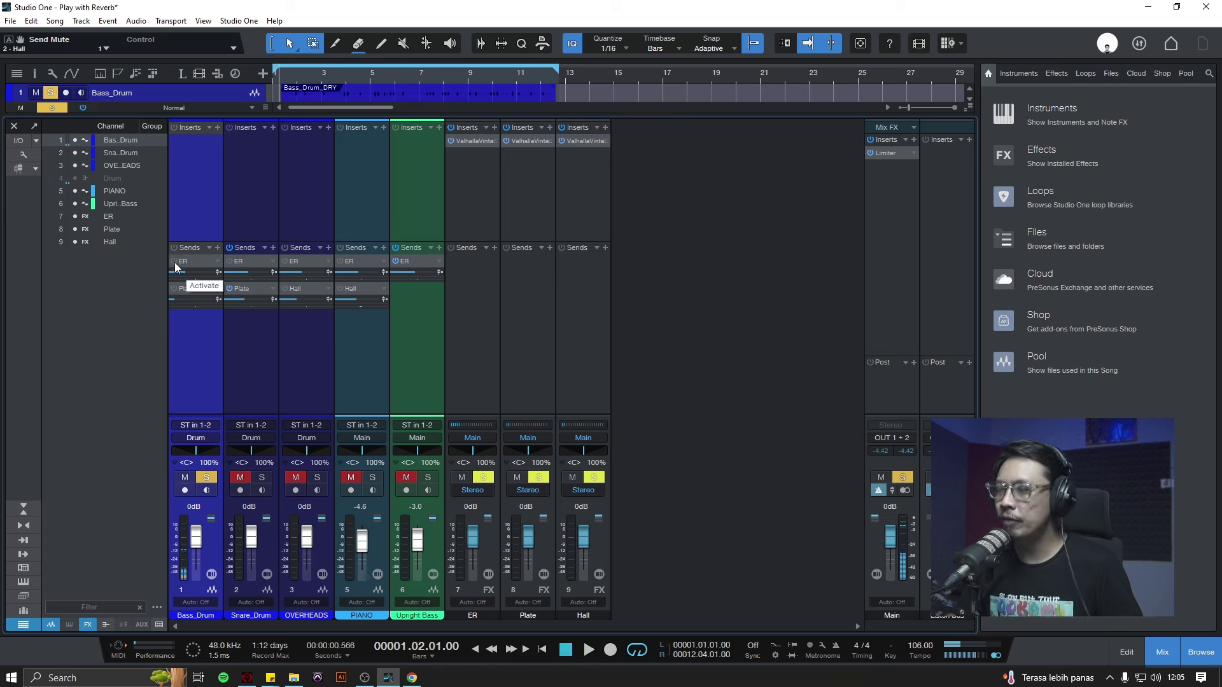
- Activate the Bass_Drum ER send, compare it on and off during playback and set its level to -17.0 dB
click(176, 267)
key(space)
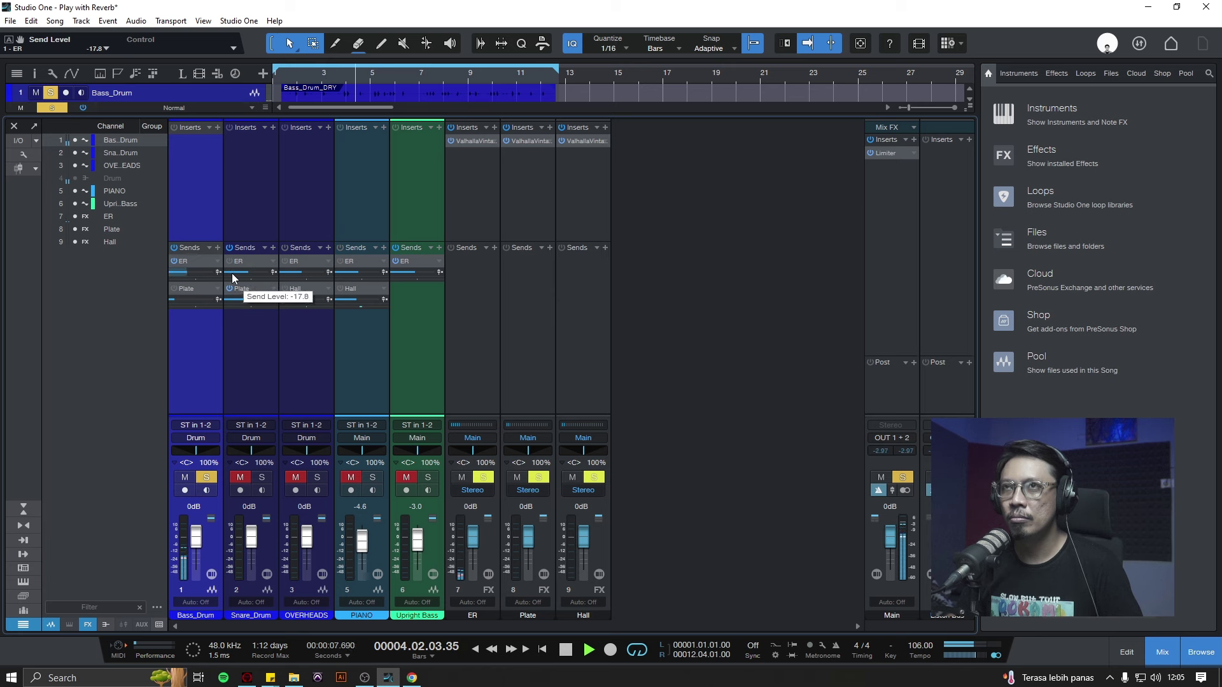
click(174, 262)
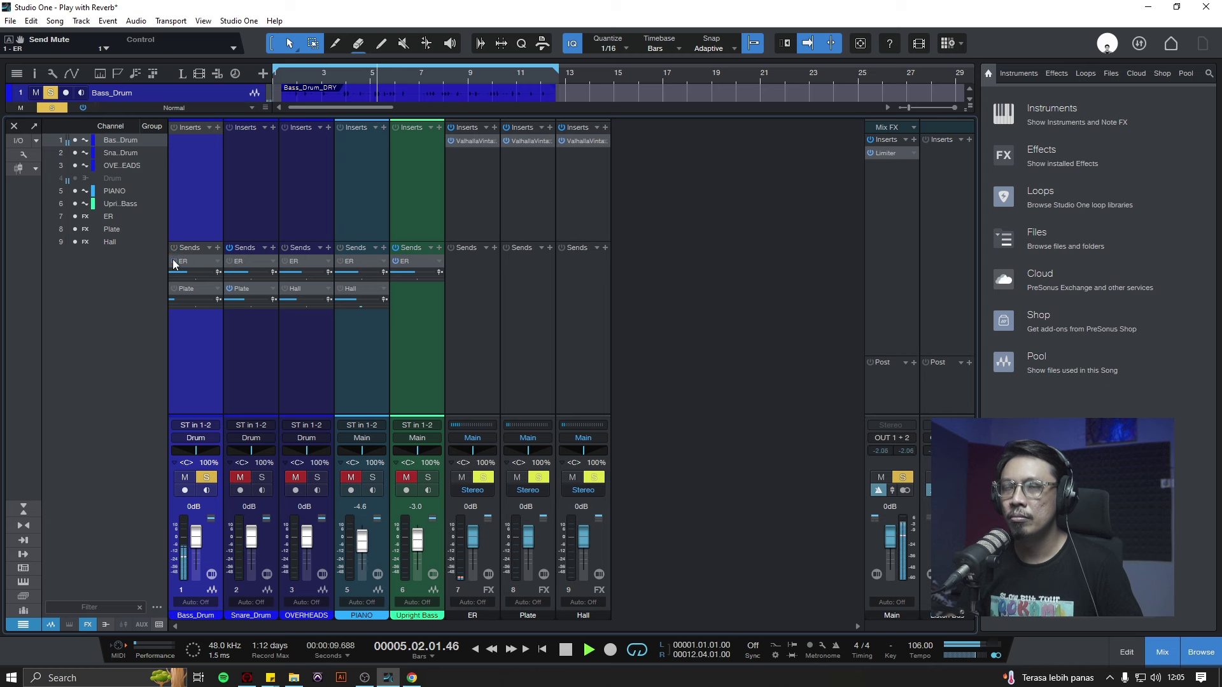
click(174, 262)
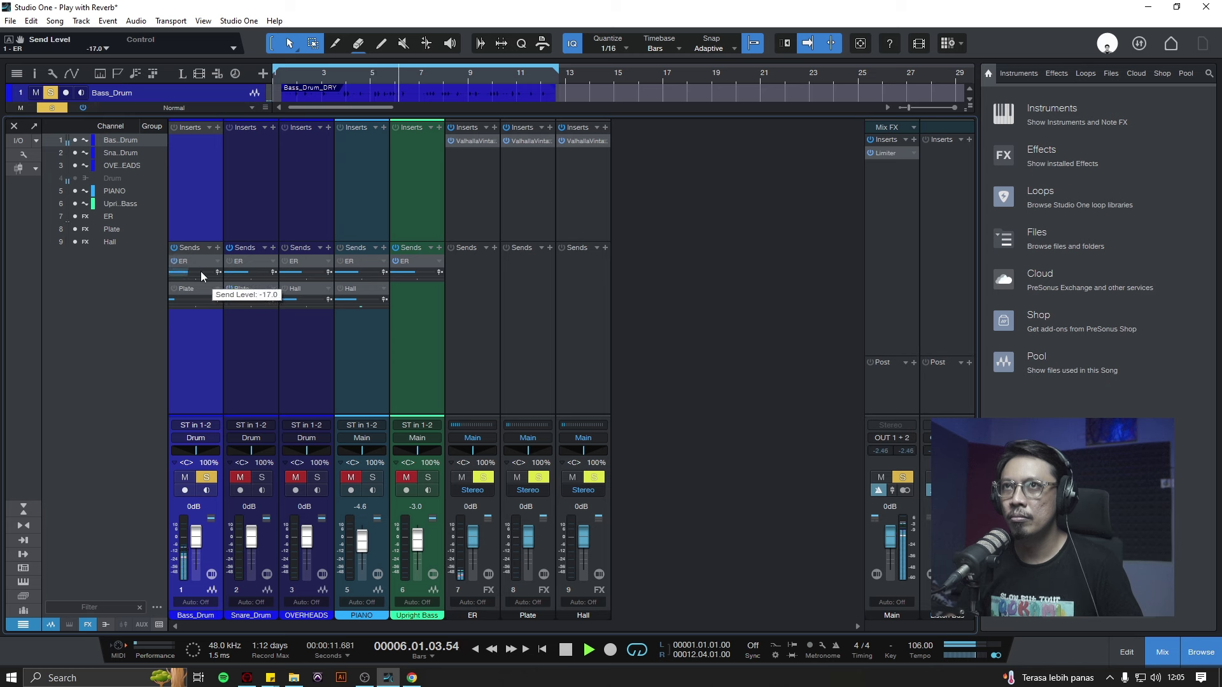
key(space)
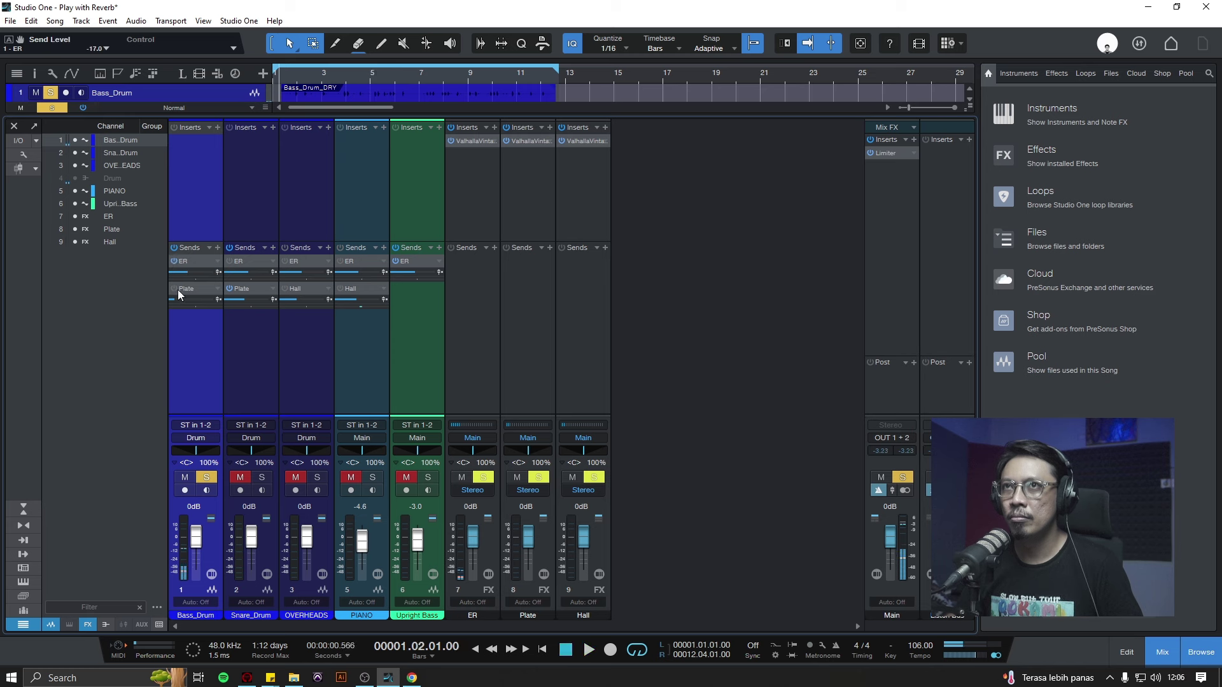
- Activate the Bass_Drum Plate send, raise its level to -31.6 dB during playback and stop the song
click(174, 288)
key(space)
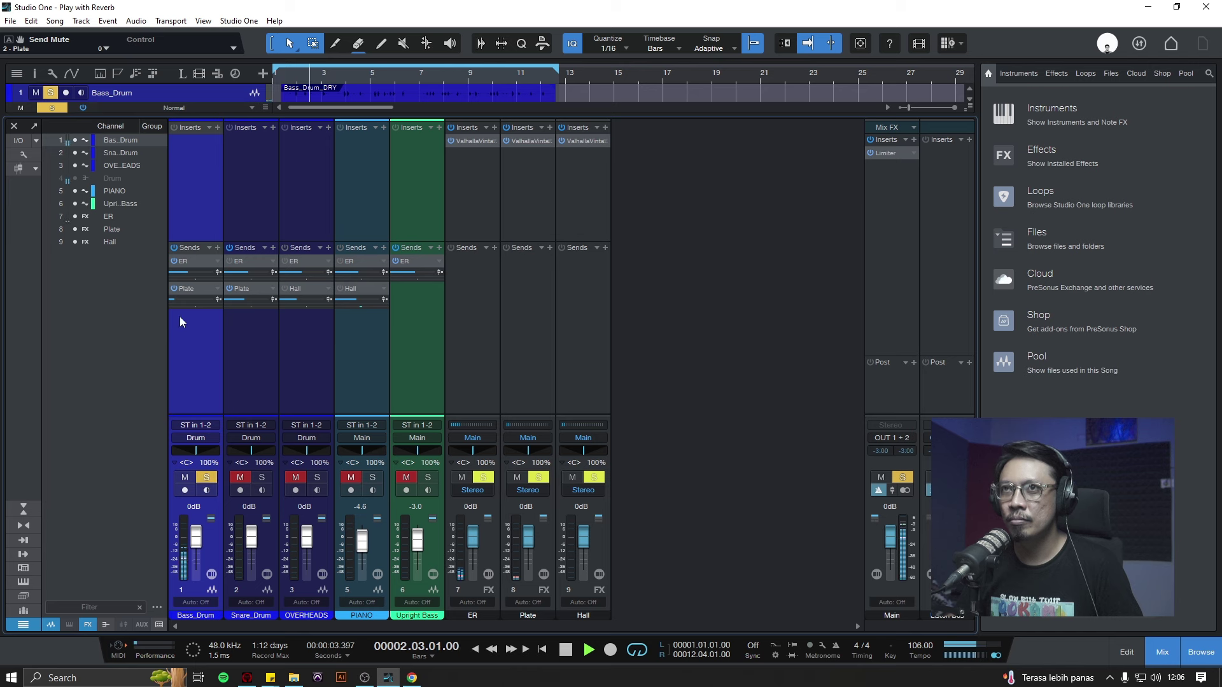
click(178, 300)
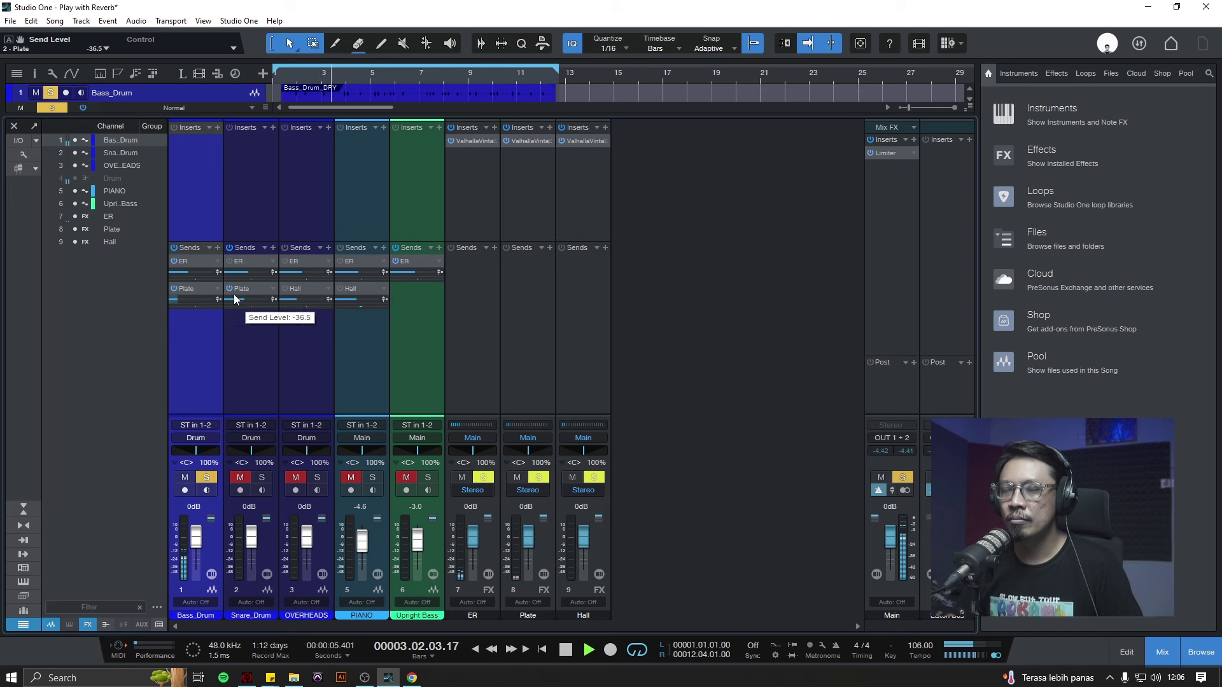
drag(234, 294, 250, 295)
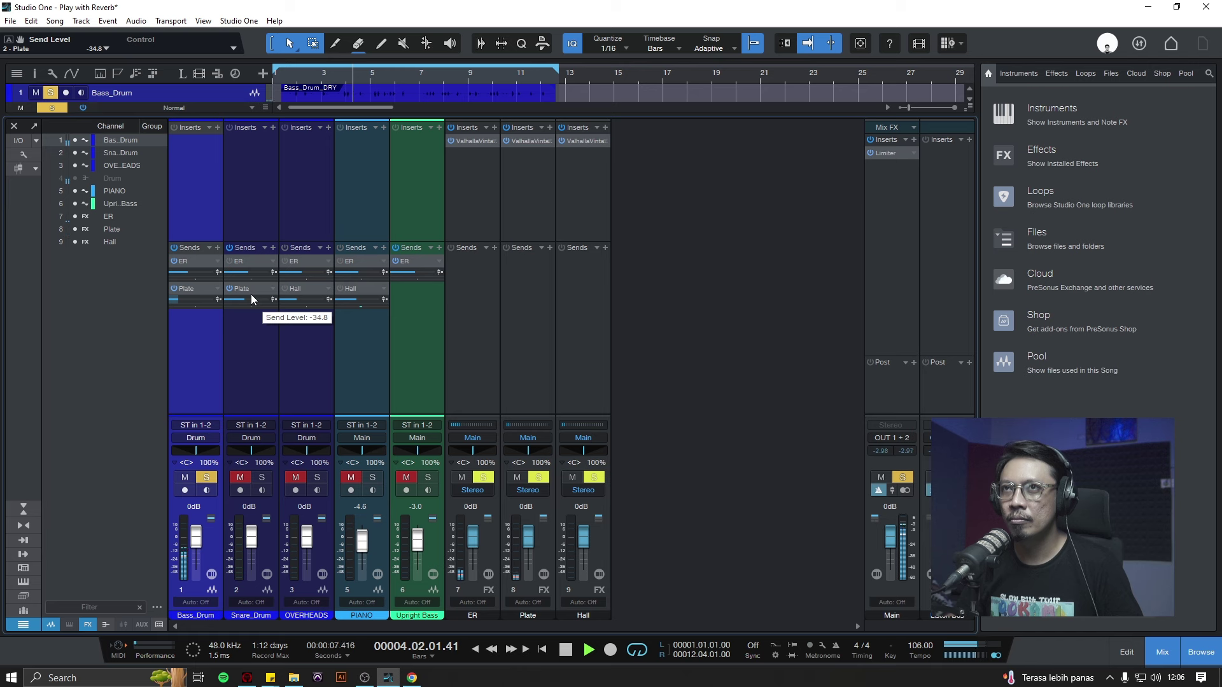
drag(251, 294, 284, 293)
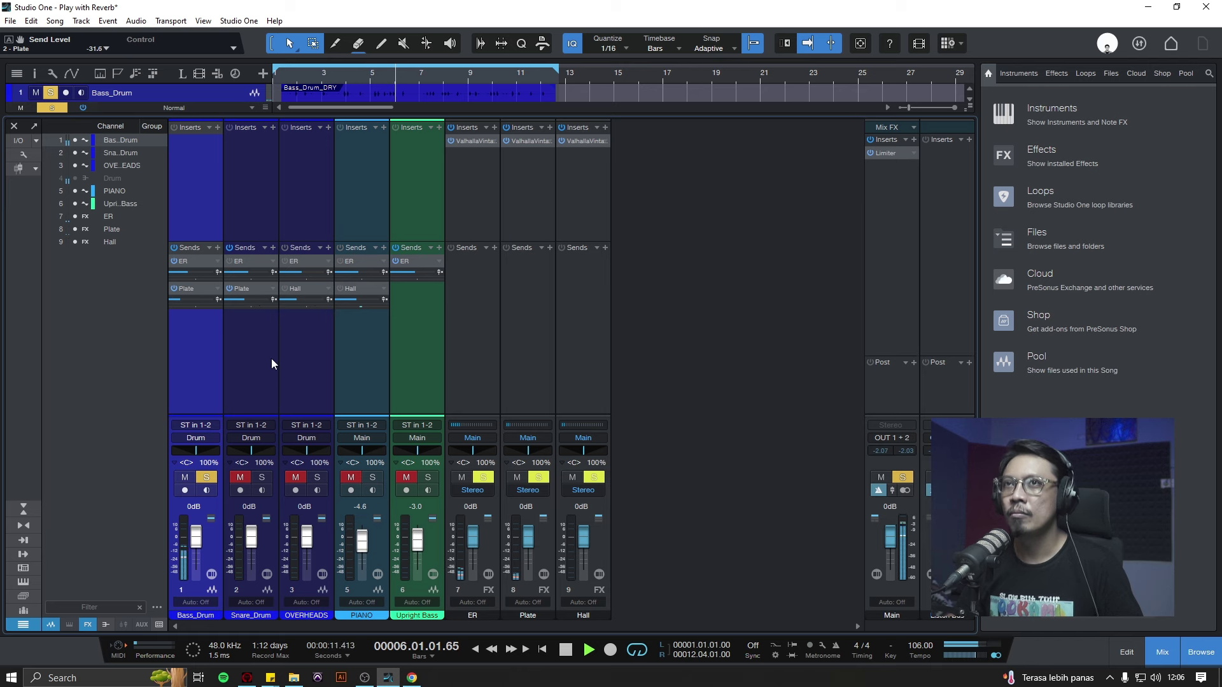
key(space)
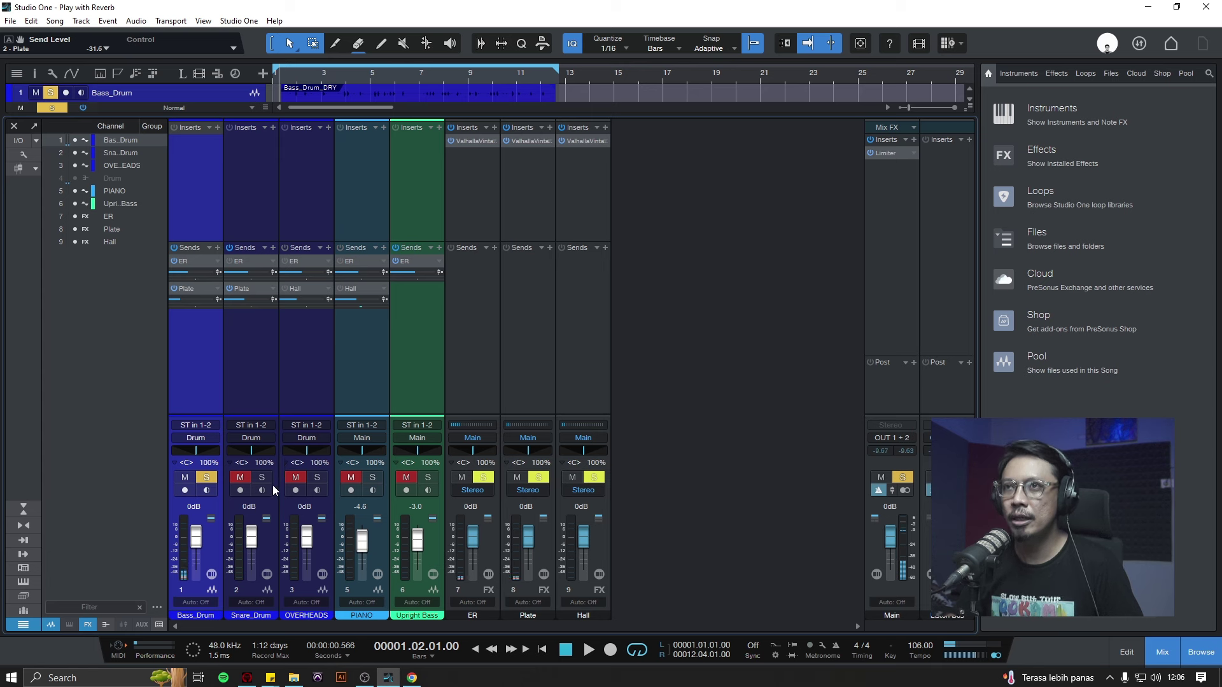
- Move the solo from Bass_Drum to Snare_Drum and select the snare channel
click(262, 477)
click(205, 479)
click(267, 331)
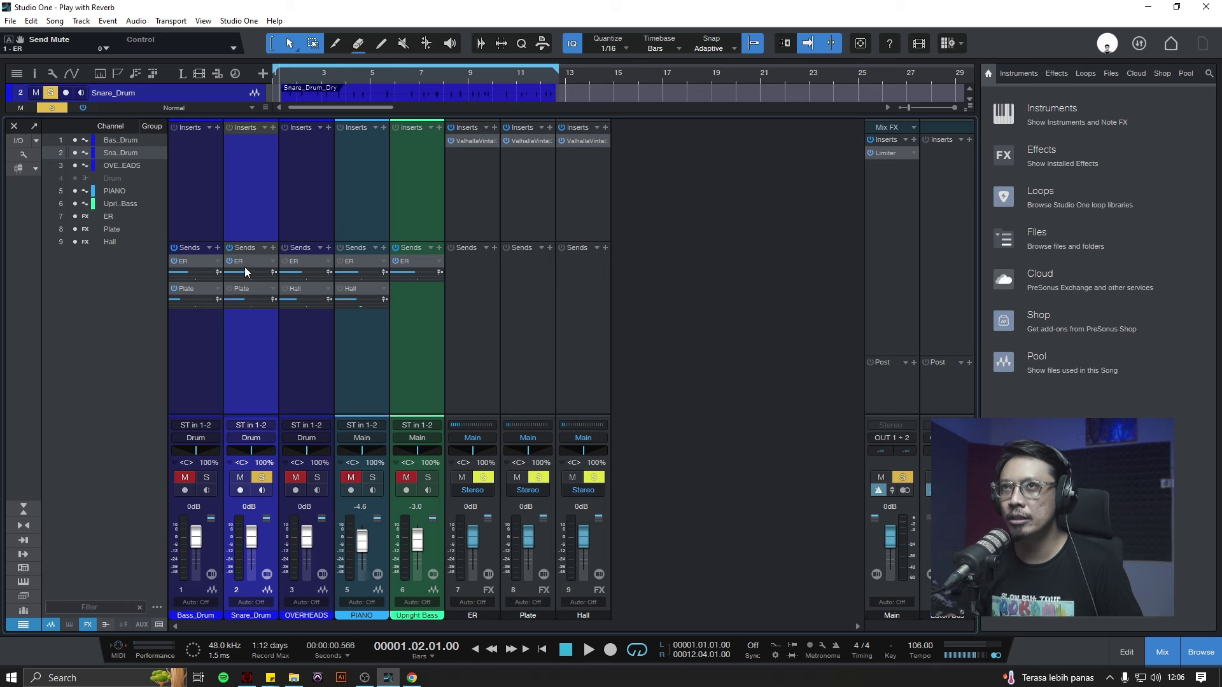
- Compare the Snare_Drum ER send off and on during playback, set its level to -15.3 dB and stop the song
key(space)
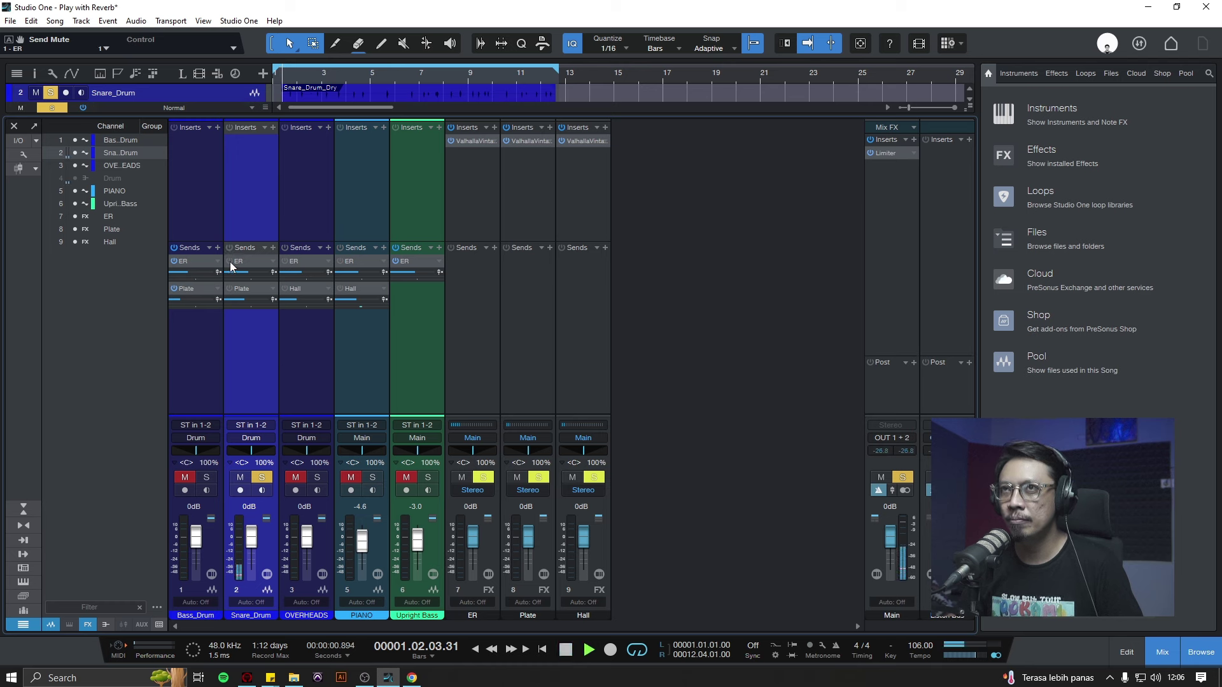
click(228, 261)
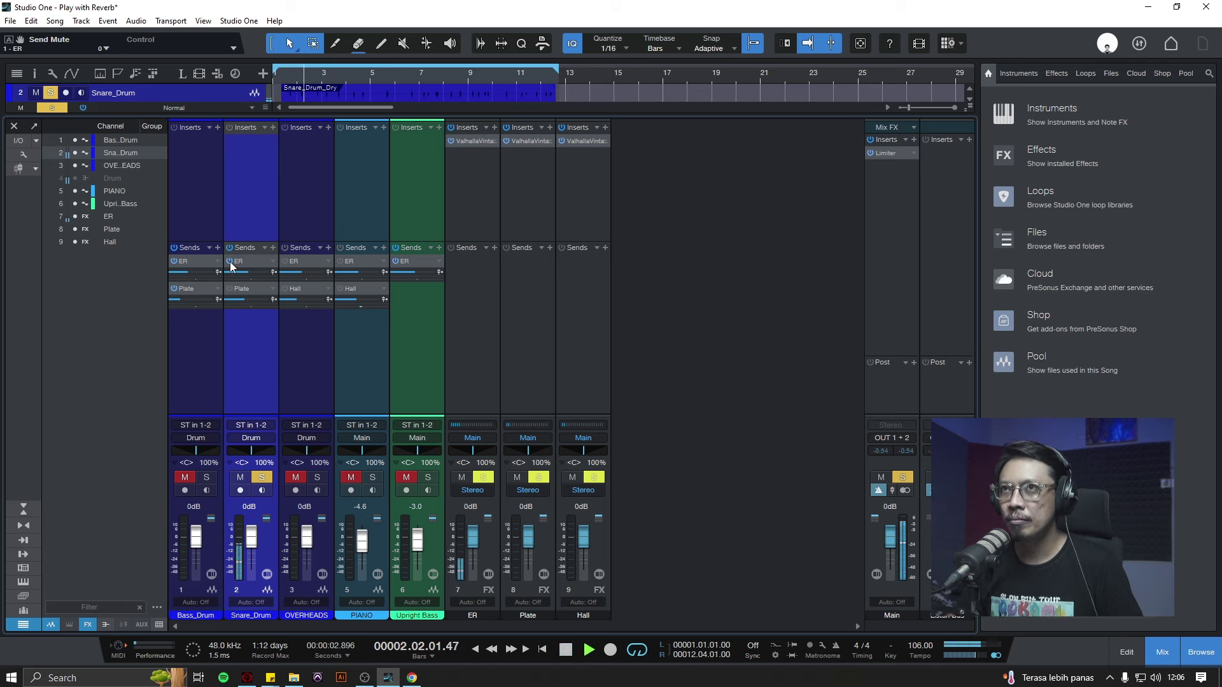
drag(250, 274, 171, 282)
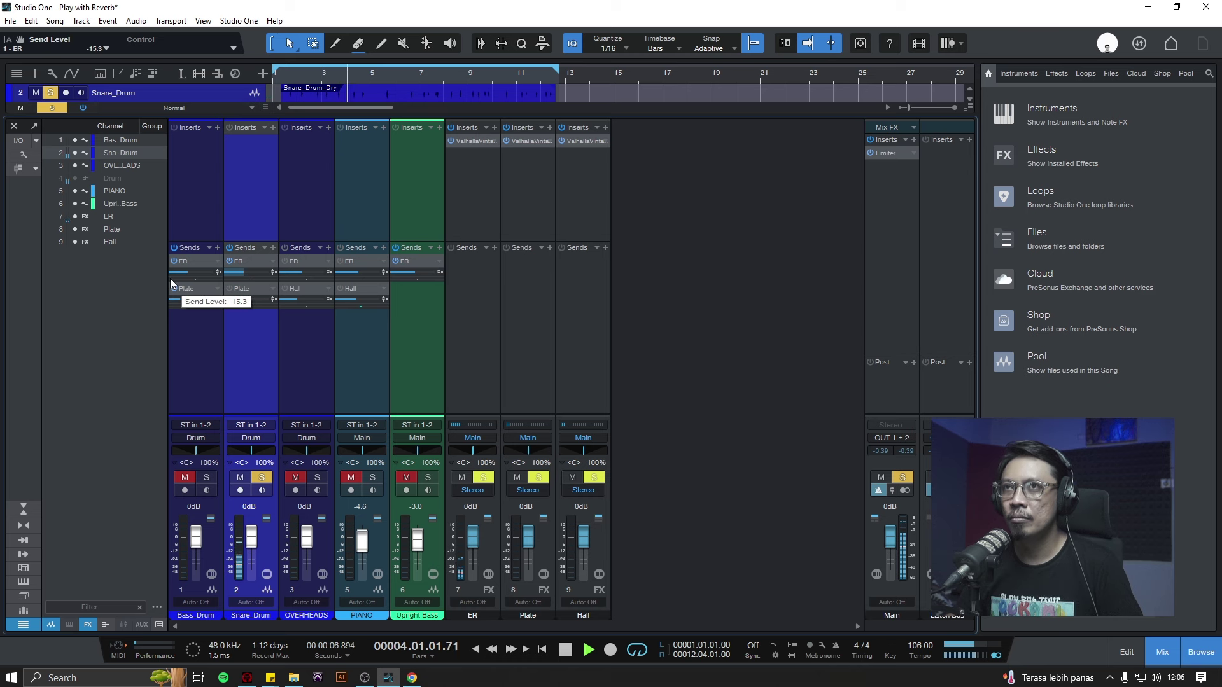
key(space)
- Activate the Snare_Drum Plate send, compare it on and off during playback and set its level to -16.6 dB
click(228, 289)
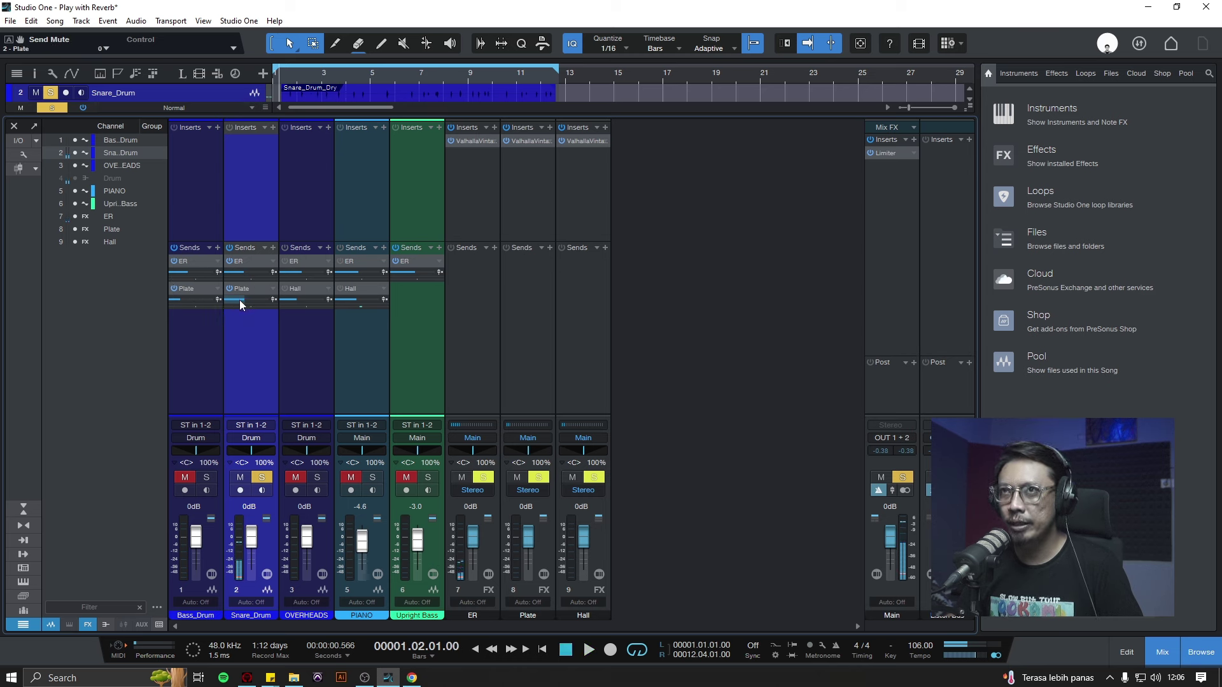
key(space)
mouse_move(246, 301)
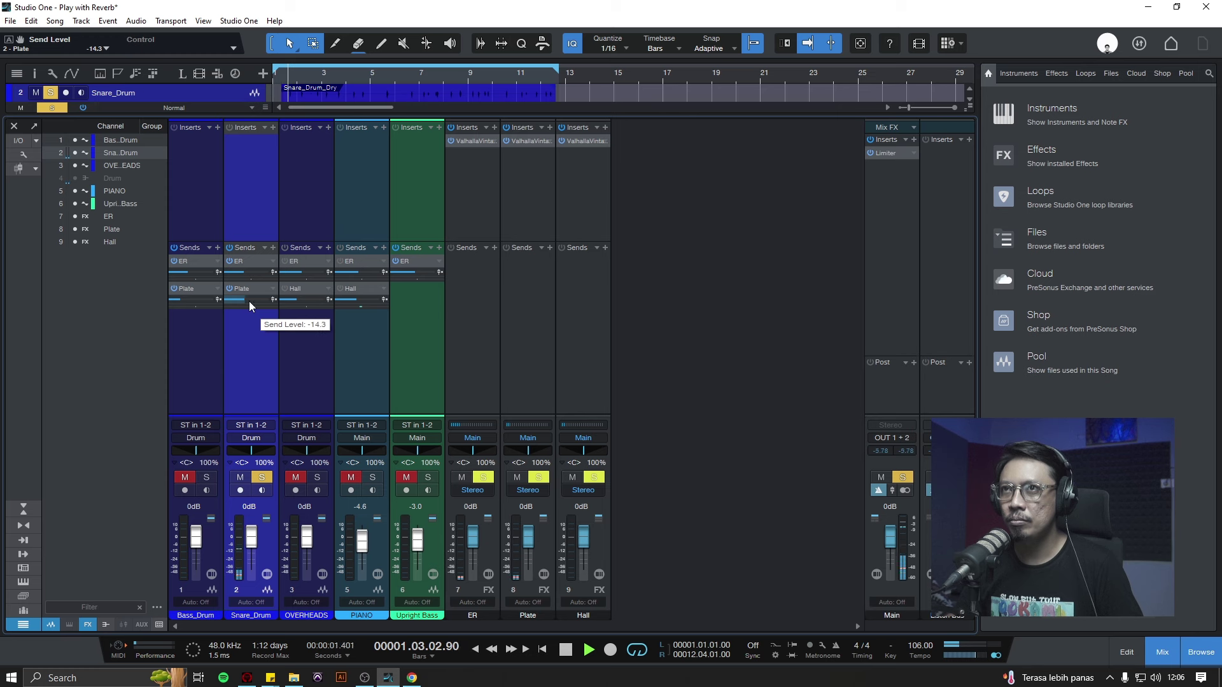
drag(245, 300, 234, 299)
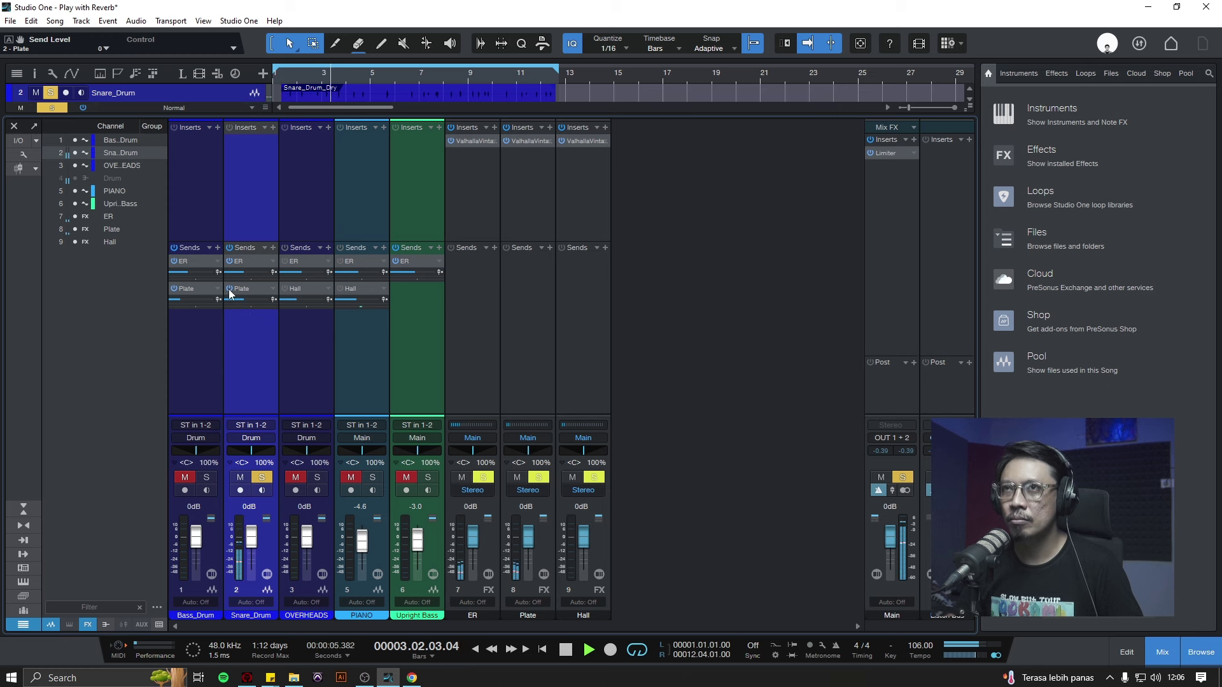
click(228, 289)
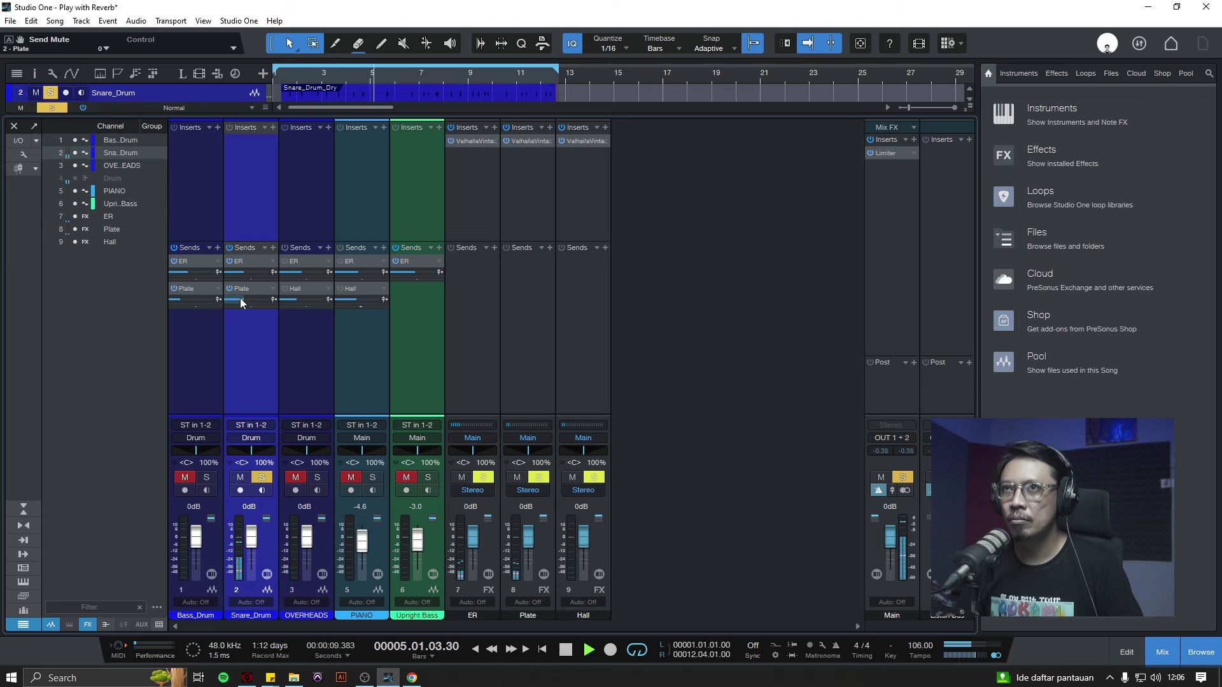
drag(240, 298, 231, 303)
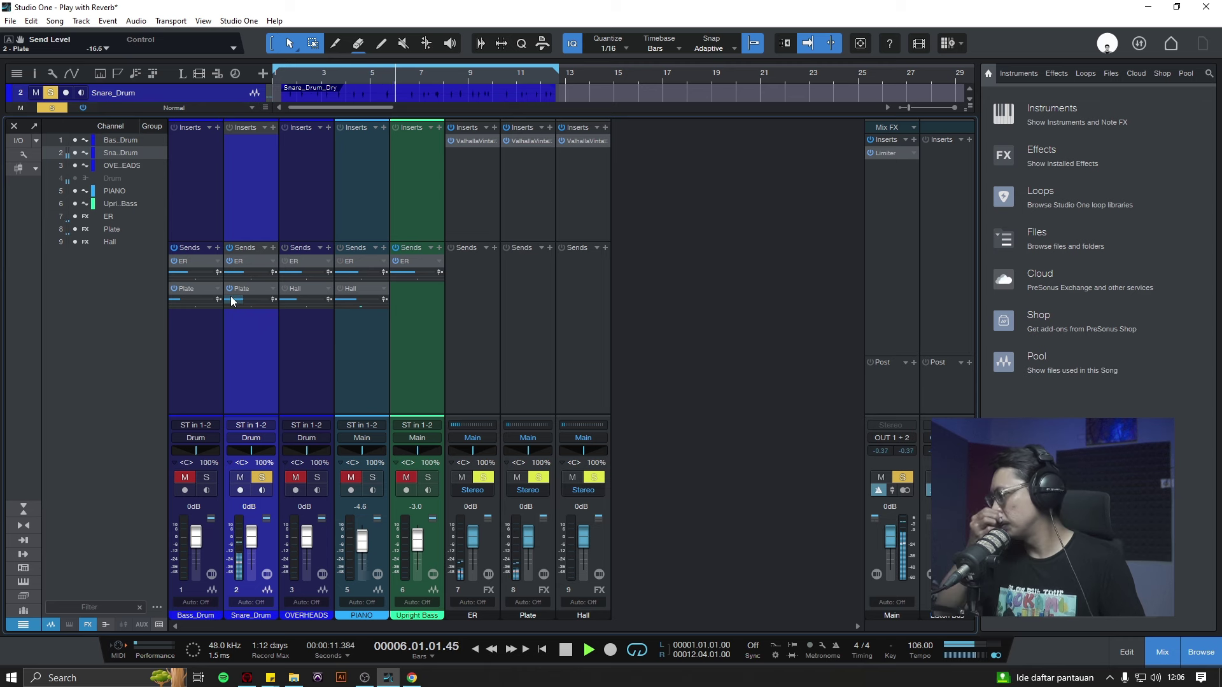
key(space)
- Move the solo from Snare_Drum to OVERHEADS and play the overheads dry, giving the arrangement area slightly more height above the mixer
click(262, 478)
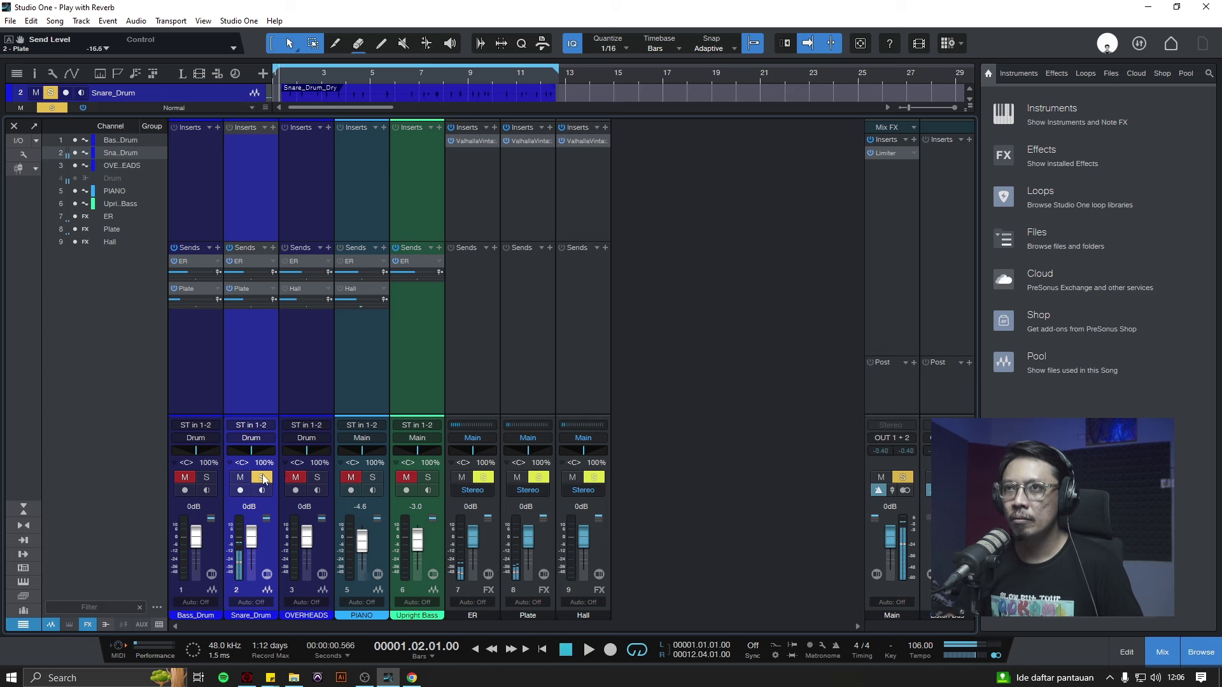
click(317, 478)
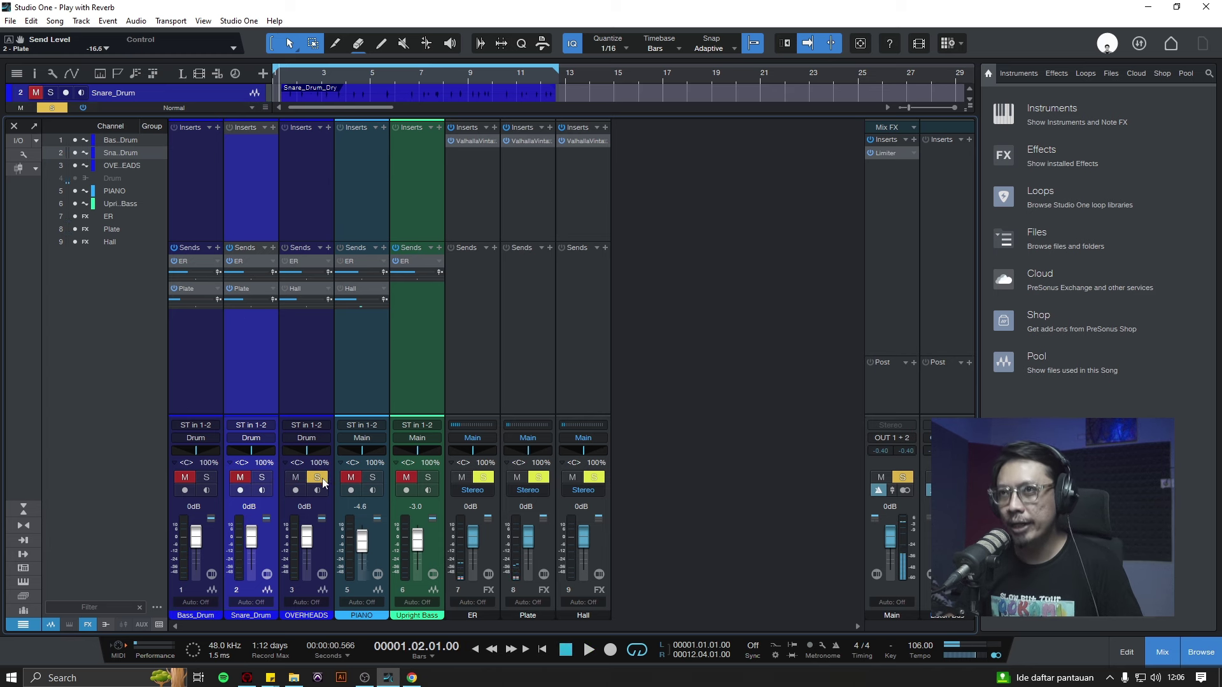
click(307, 325)
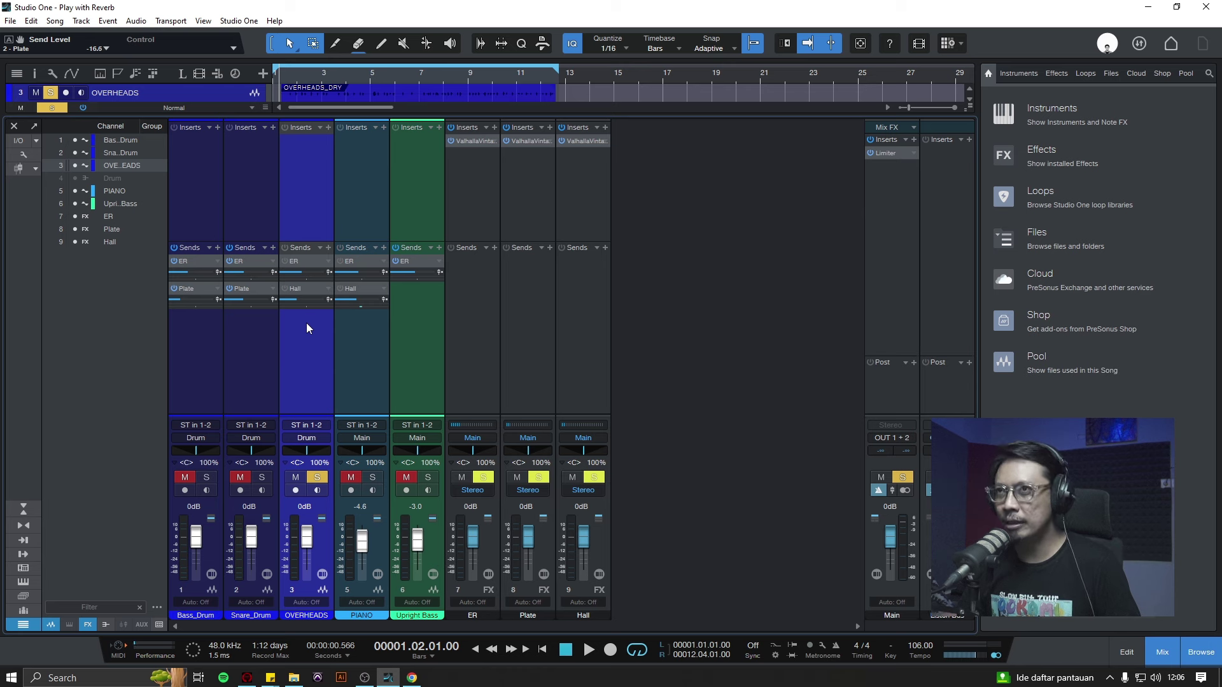
click(286, 262)
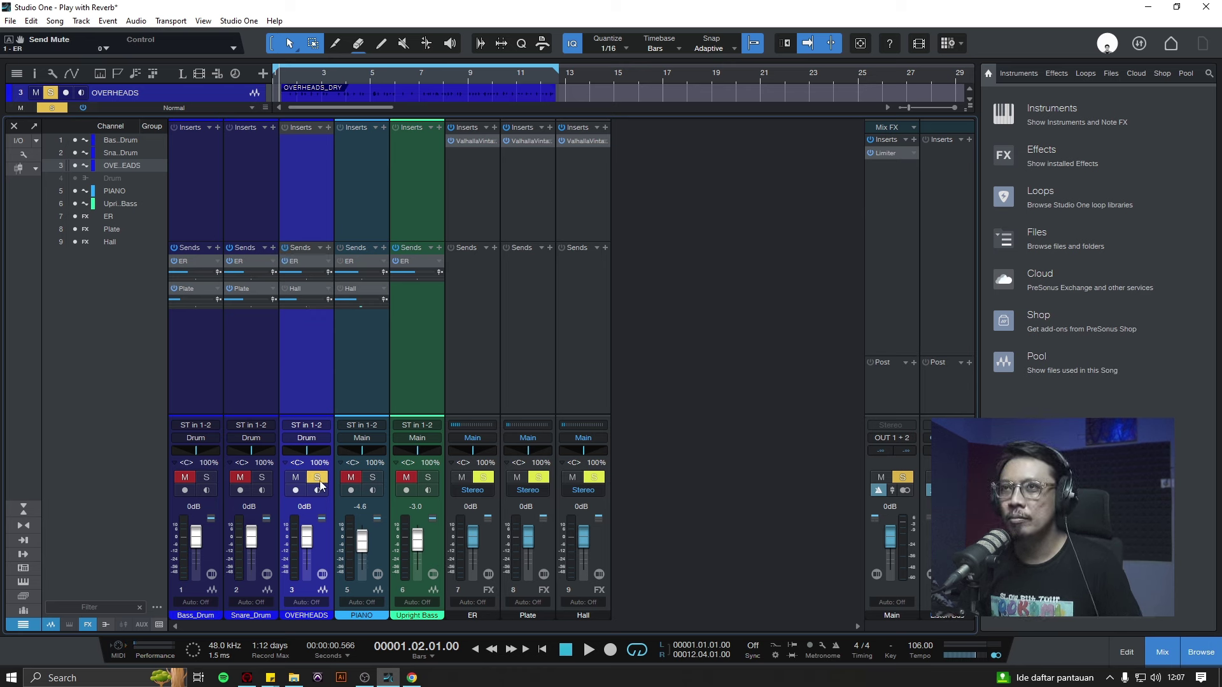
click(282, 262)
key(space)
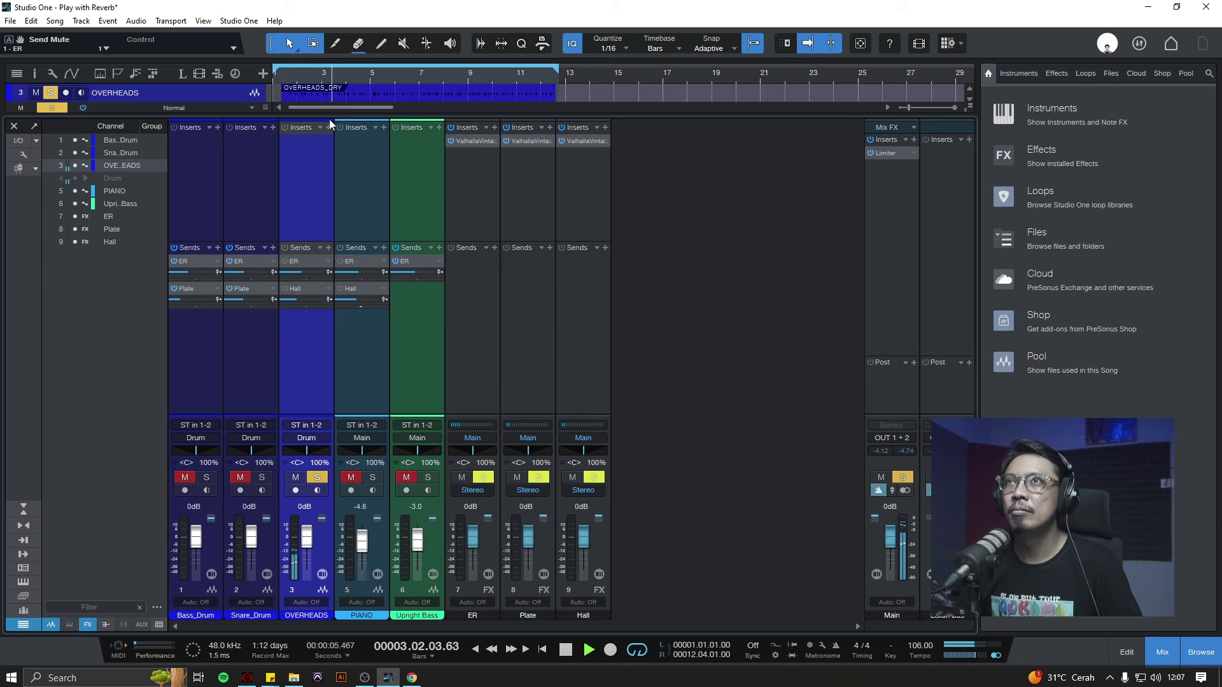
drag(330, 120, 384, 149)
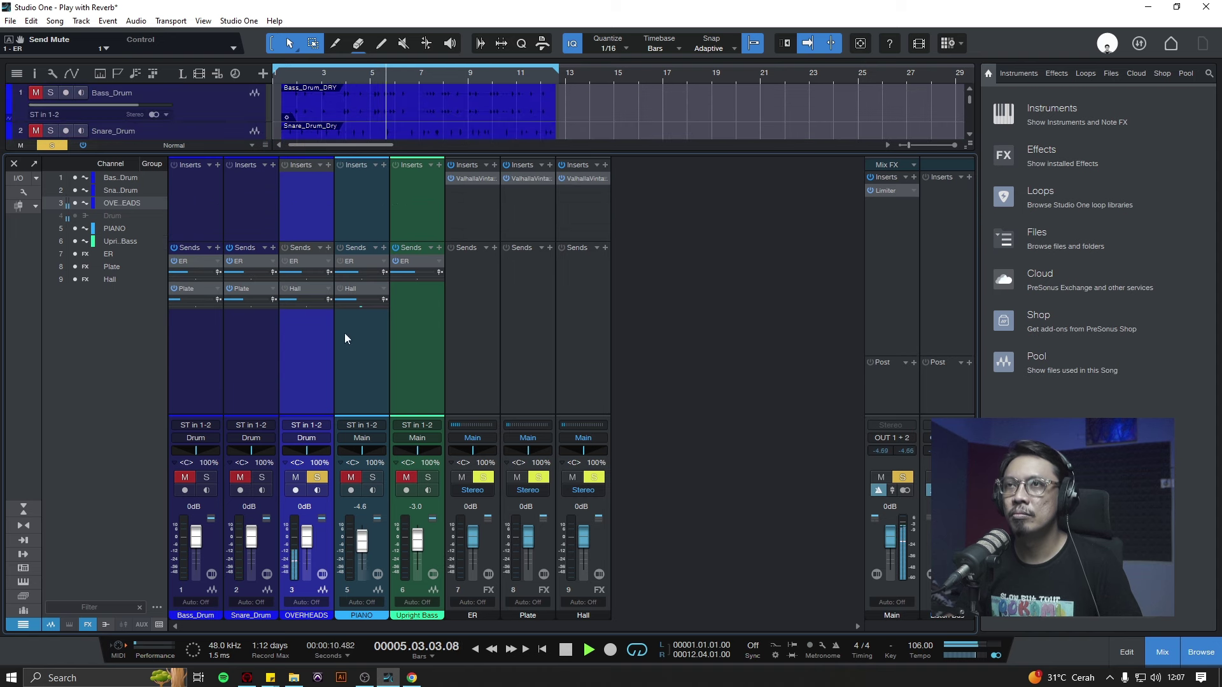
key(space)
- Activate the OVERHEADS ER send, raise its level to -17.5 dB during playback and stop the song
click(286, 261)
key(space)
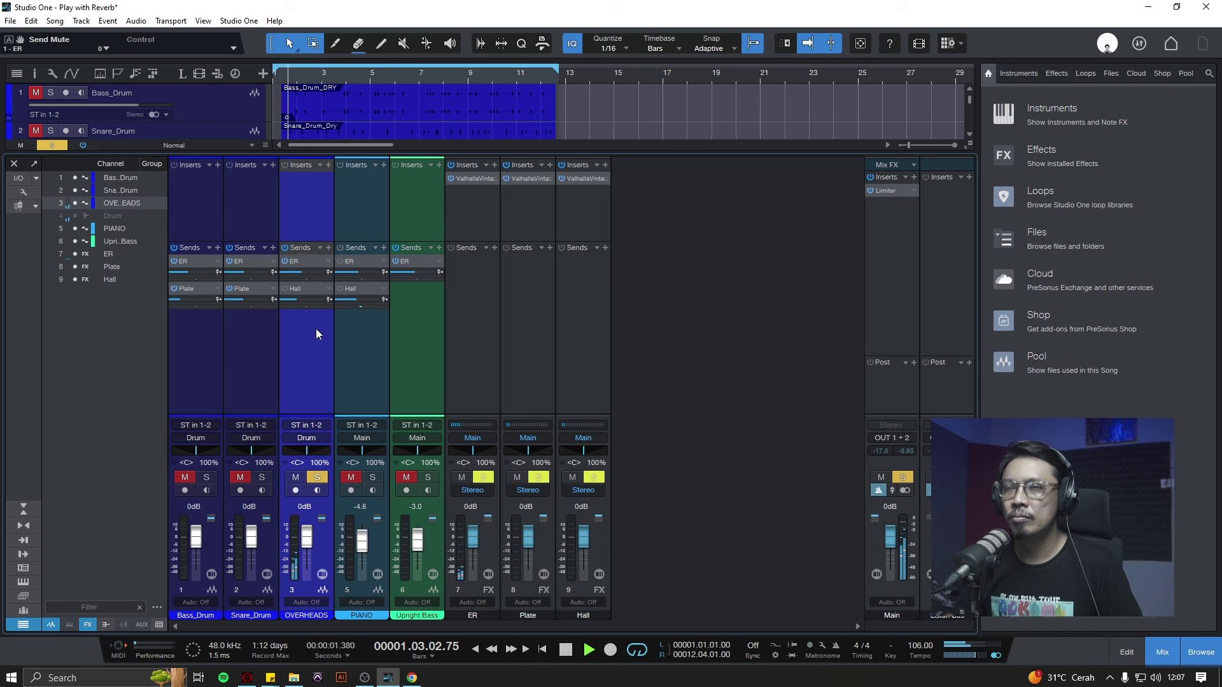
mouse_move(296, 272)
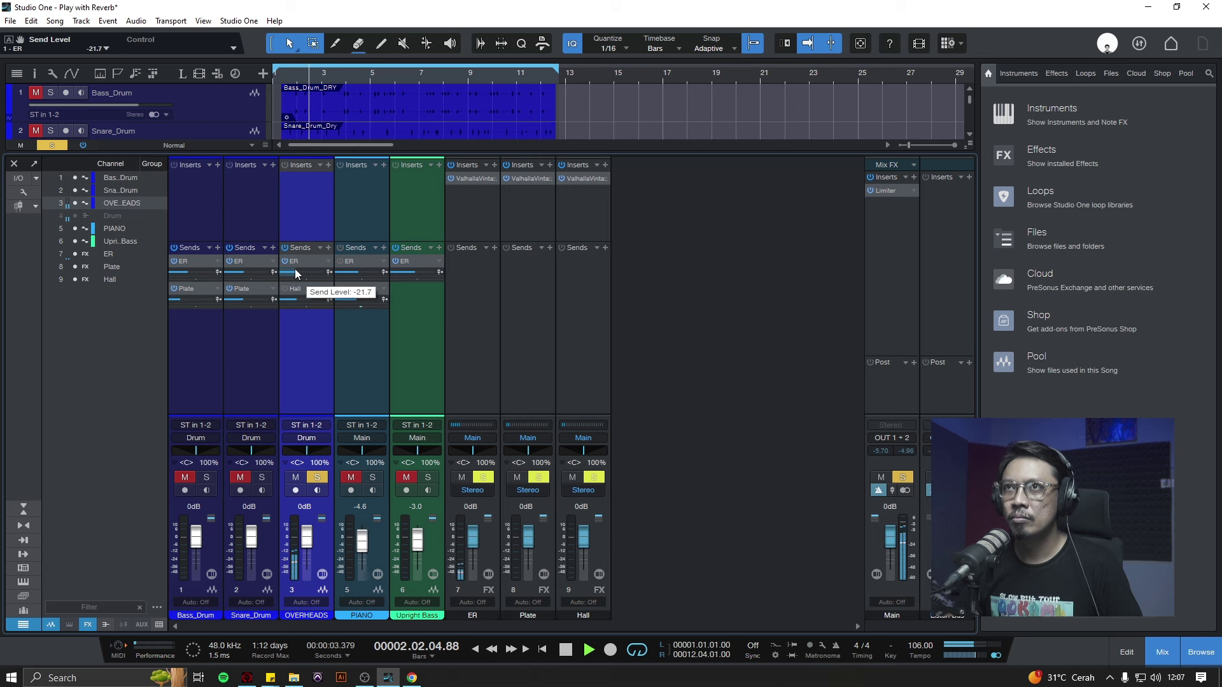
scroll(296, 272, up, 5)
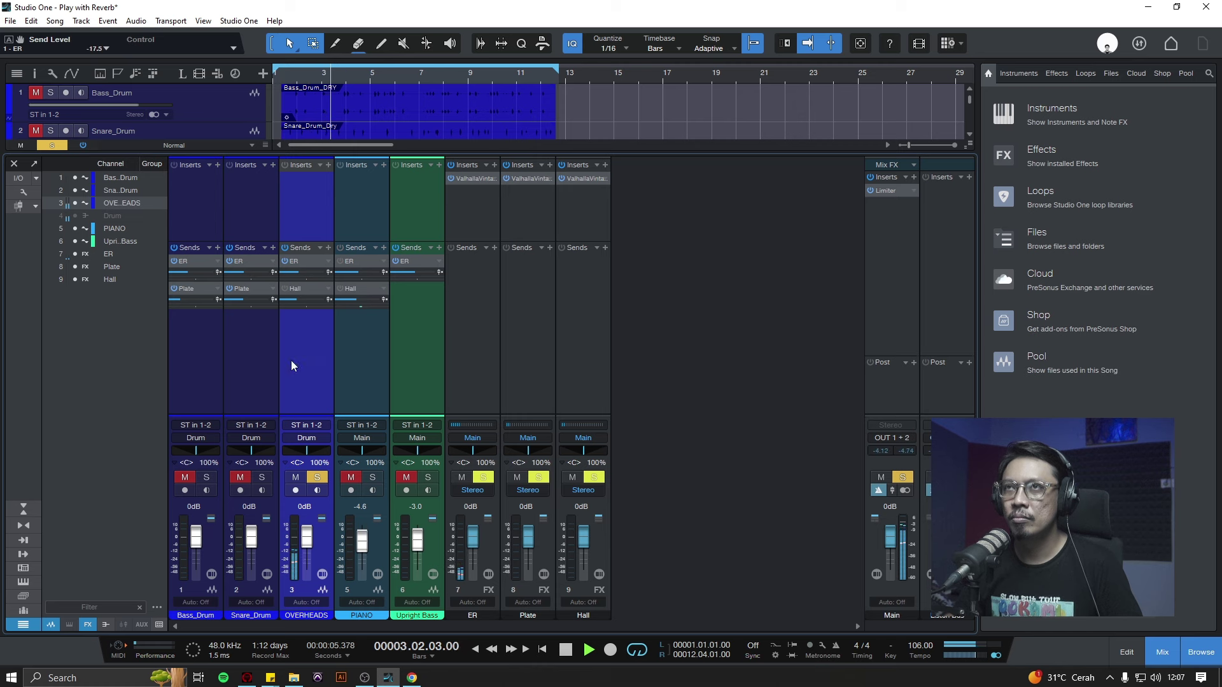
key(space)
- Activate the OVERHEADS Hall send, lower its level to -19.2 dB during playback and stop the song
click(288, 290)
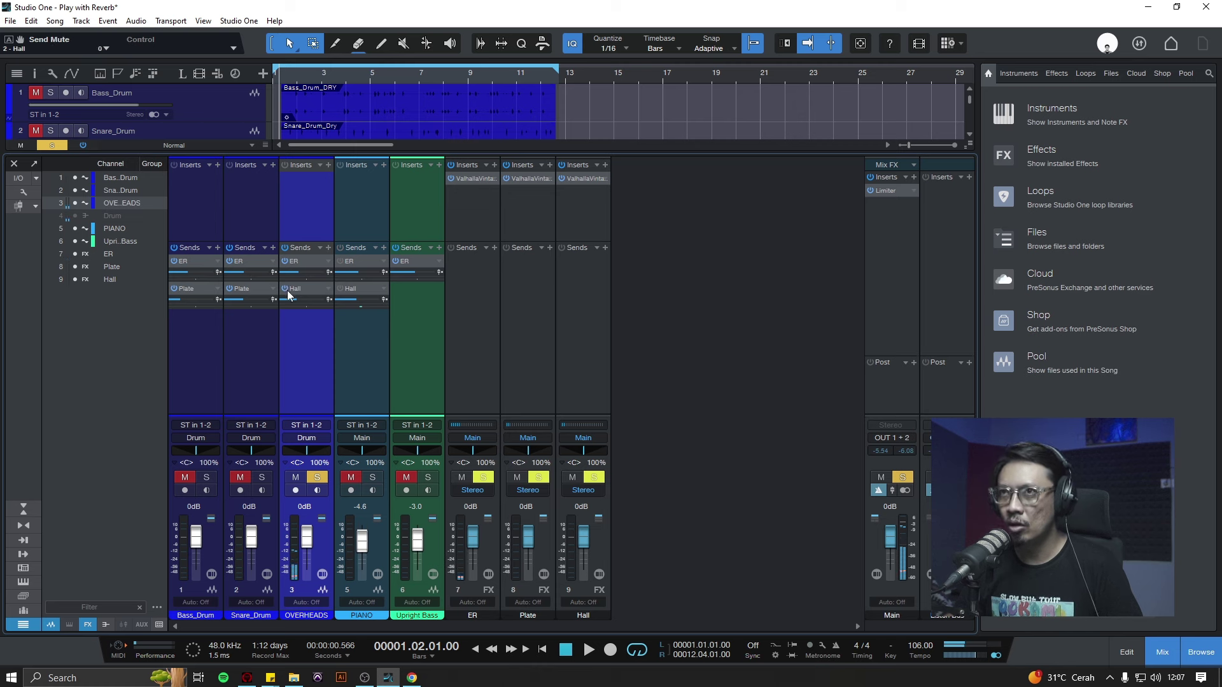
key(space)
mouse_move(301, 299)
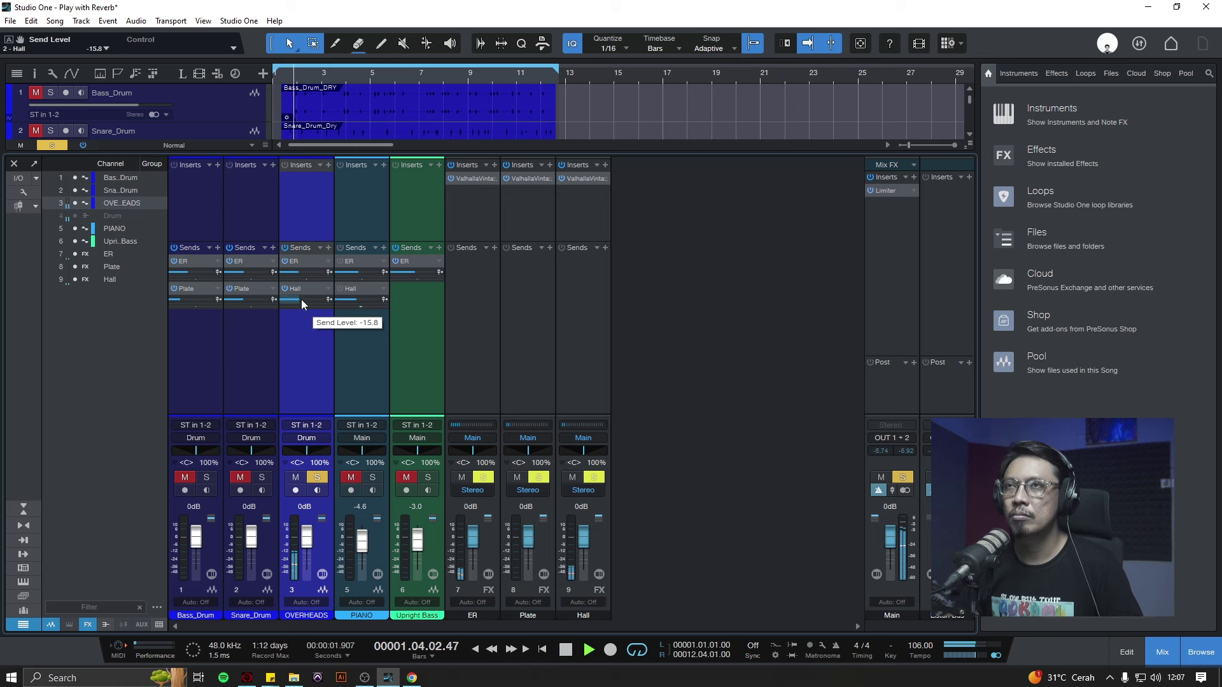
scroll(299, 299, down, 3)
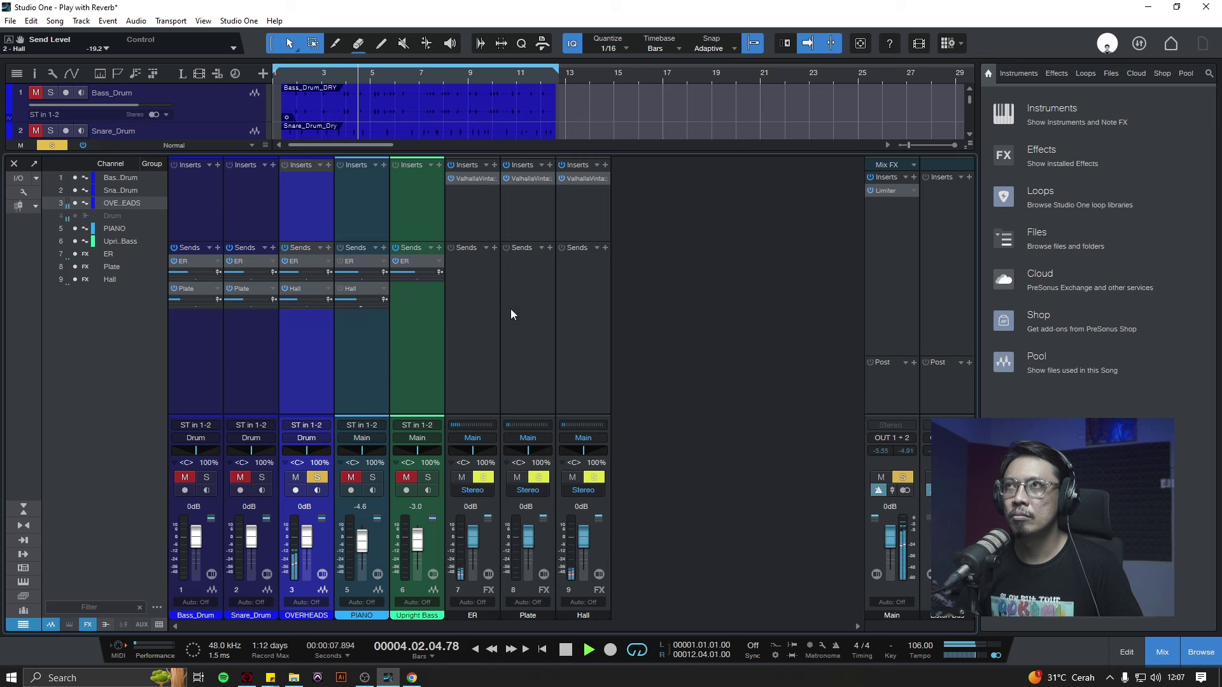
key(space)
- Clear the OVERHEADS solo and move the Upright Bass channel ahead of PIANO in the mixer
click(322, 484)
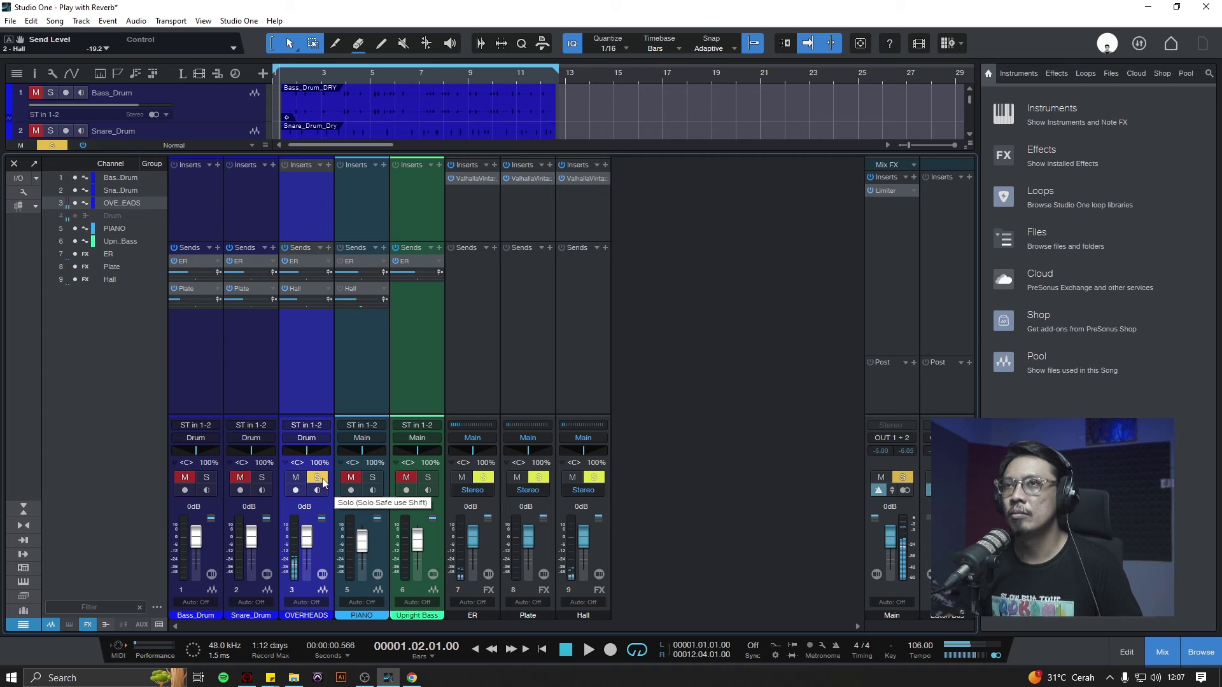
drag(423, 356, 350, 353)
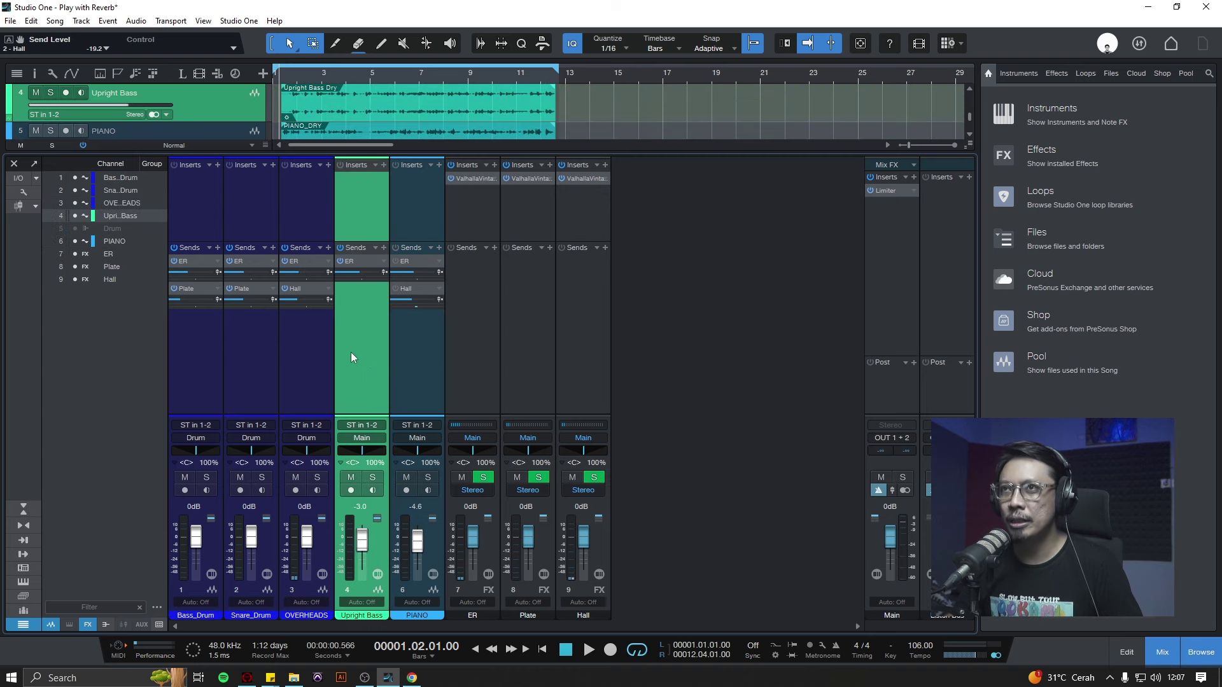
- Bypass the Upright Bass sends, start playback and solo the channel to hear it dry
click(340, 248)
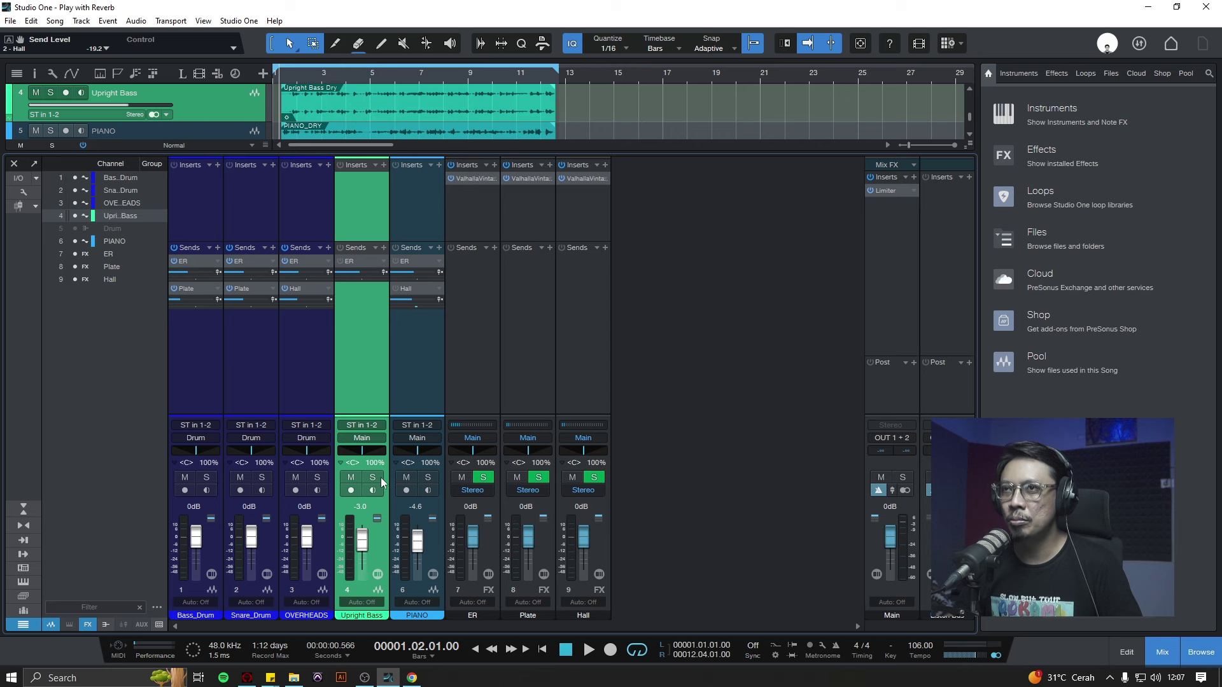
key(space)
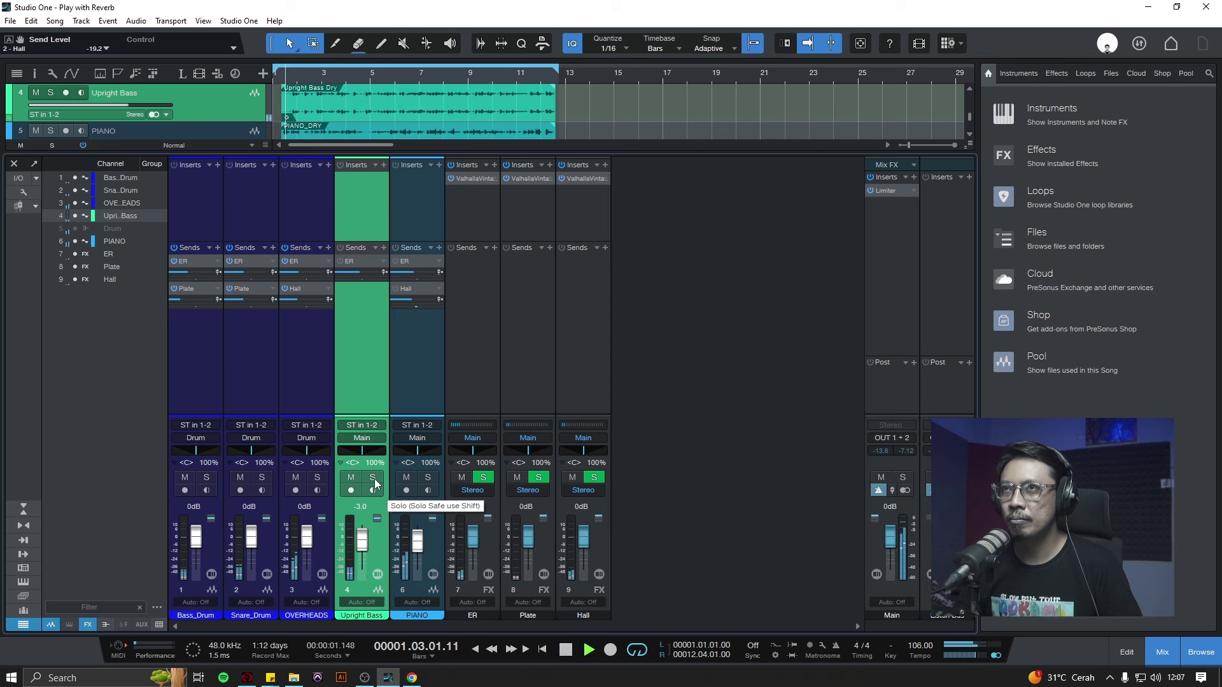
click(373, 479)
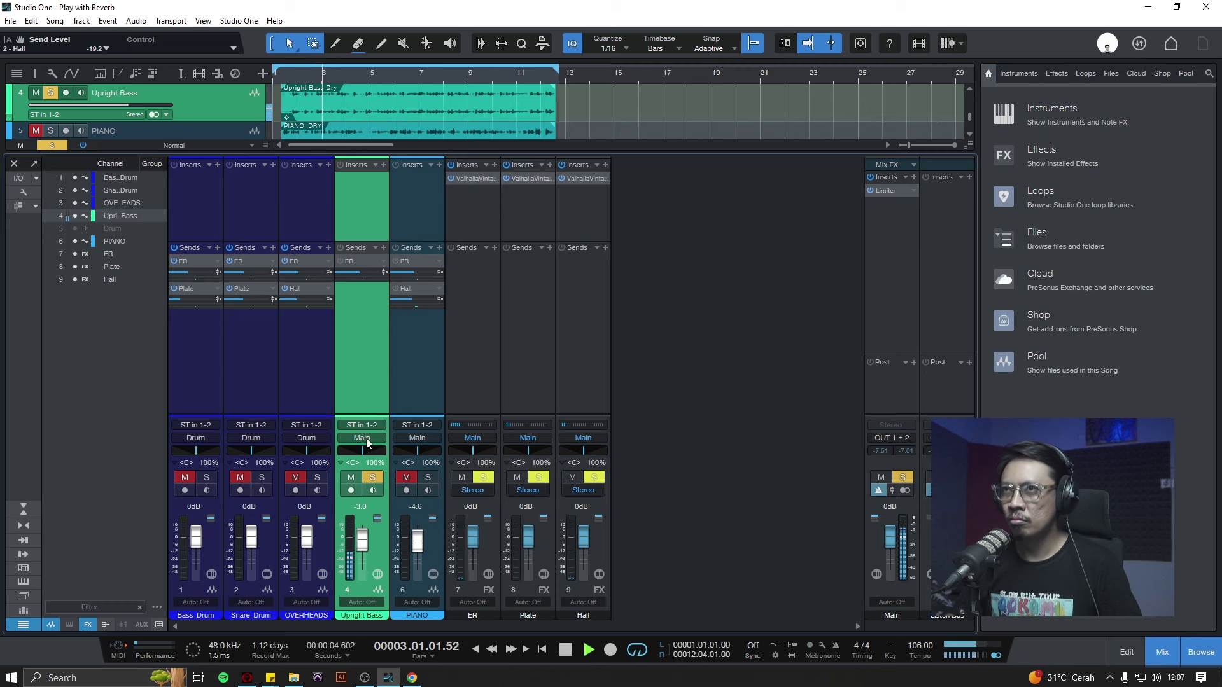
- Activate the Upright Bass ER send at -9.7 dB, set the channel volume to -3.5 dB and compare the send off and on
click(340, 265)
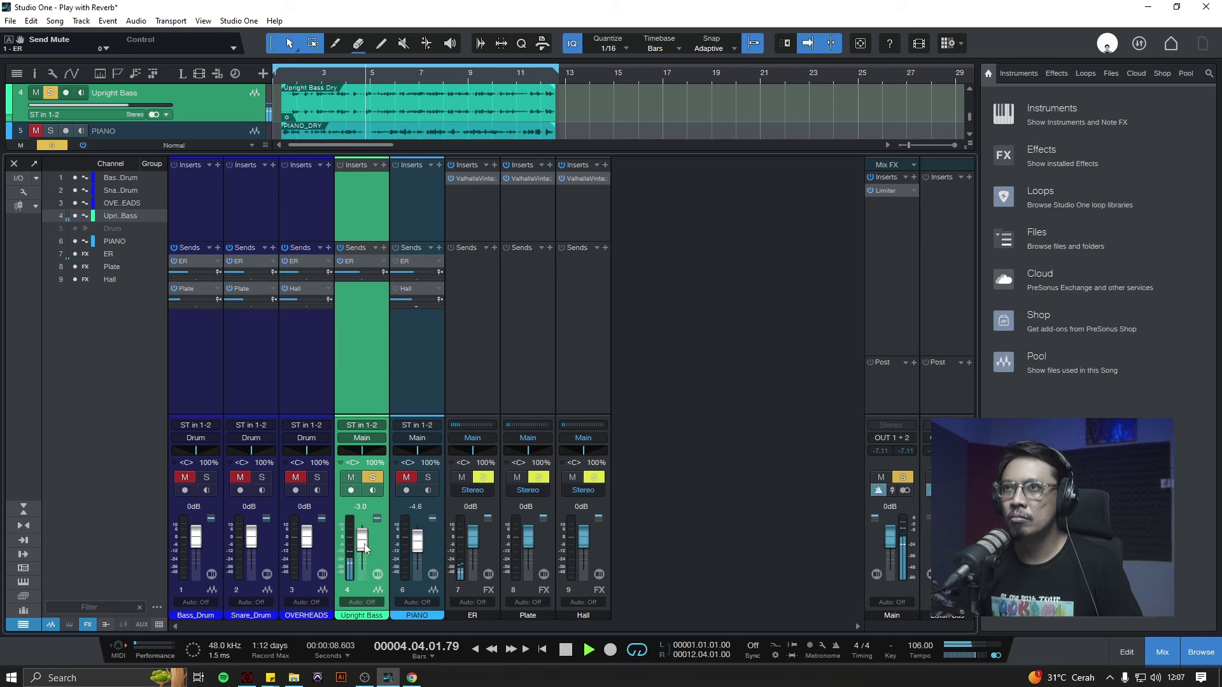
drag(364, 547, 364, 555)
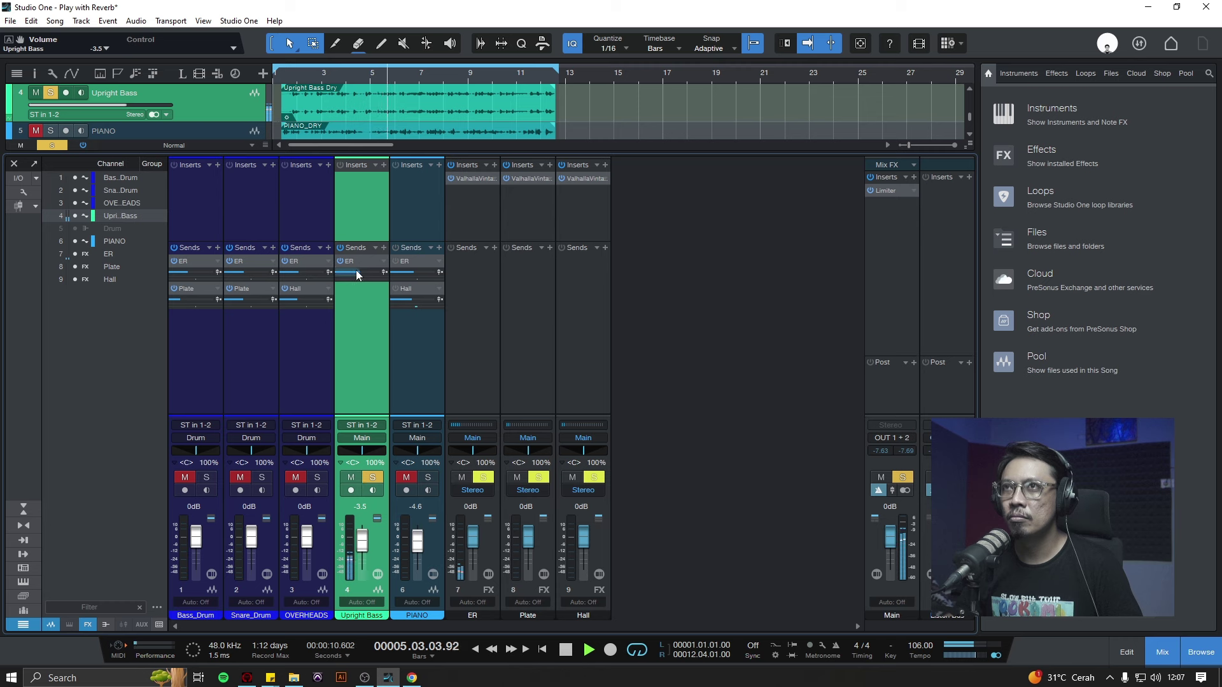
mouse_move(356, 270)
mouse_down()
mouse_move(319, 269)
mouse_move(356, 270)
mouse_up()
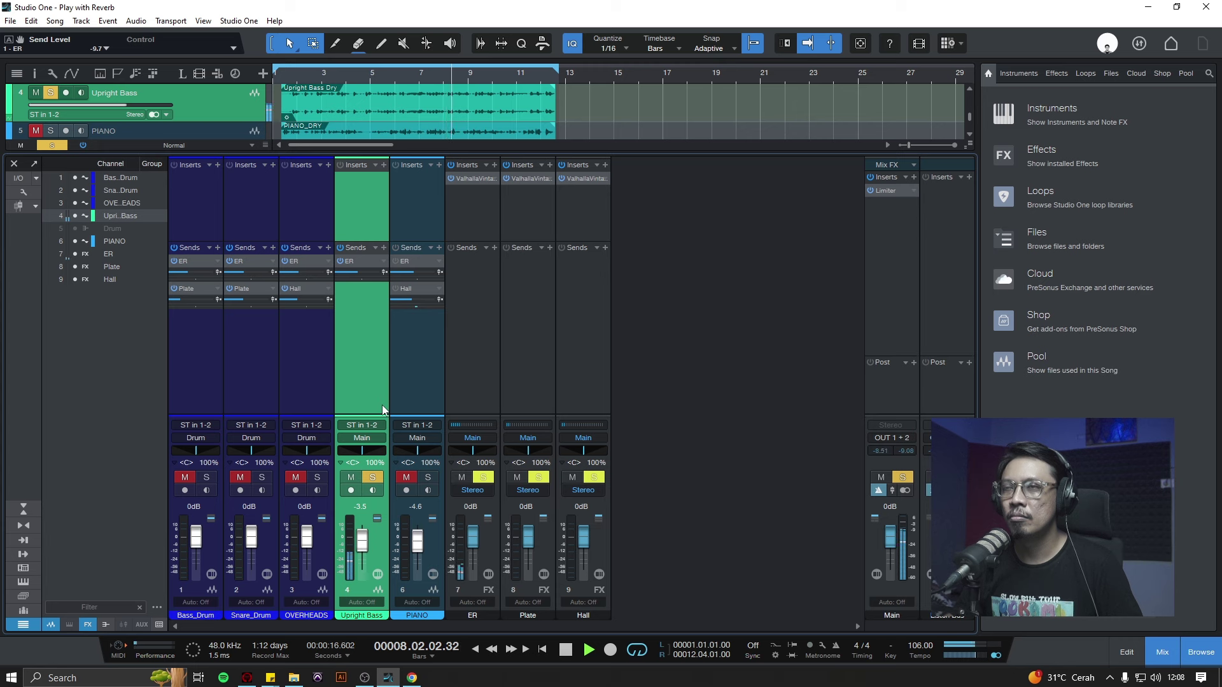
click(340, 261)
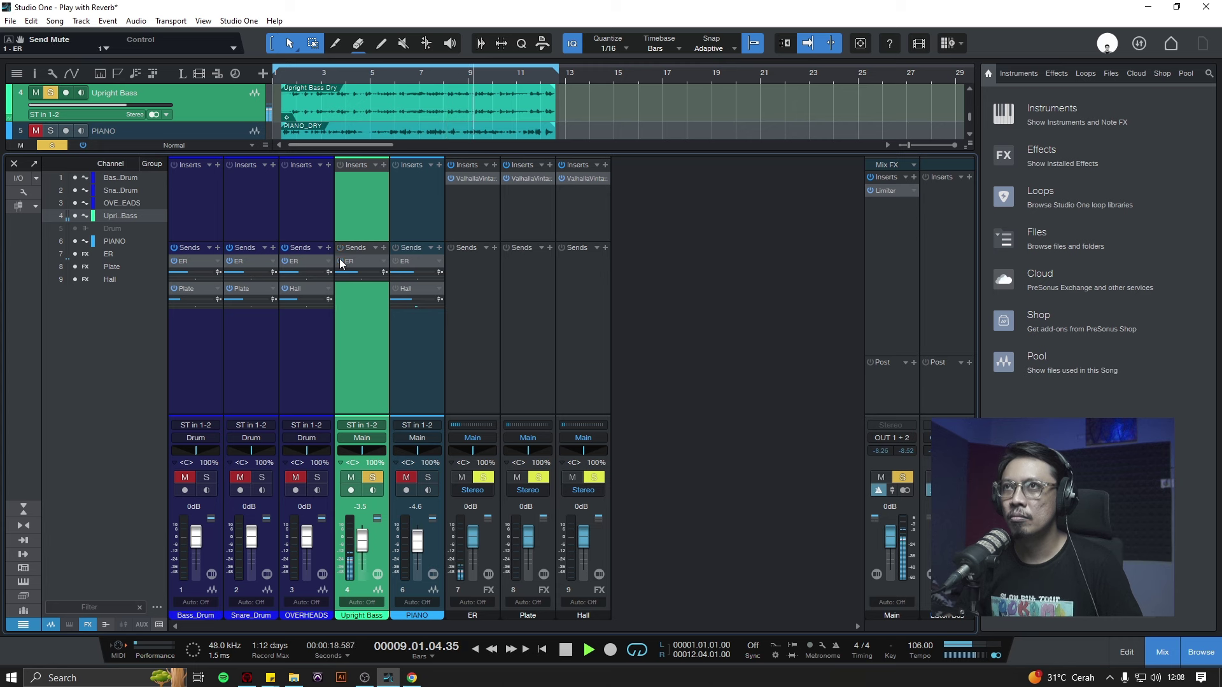
click(340, 261)
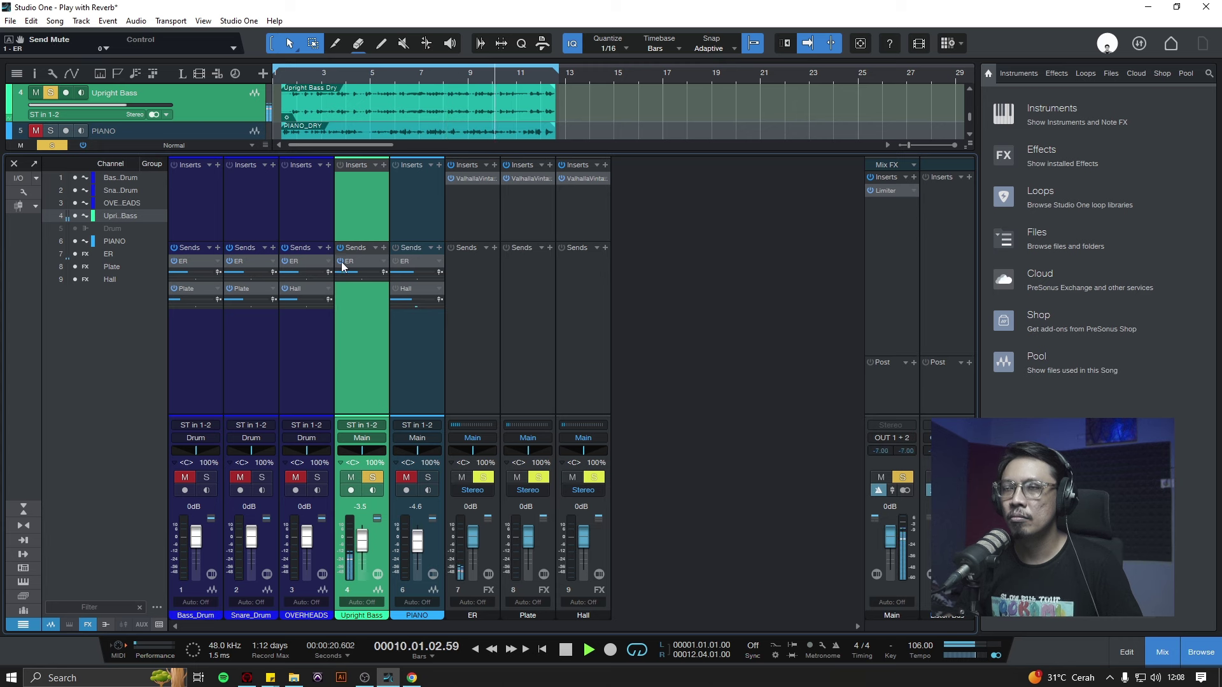
key(space)
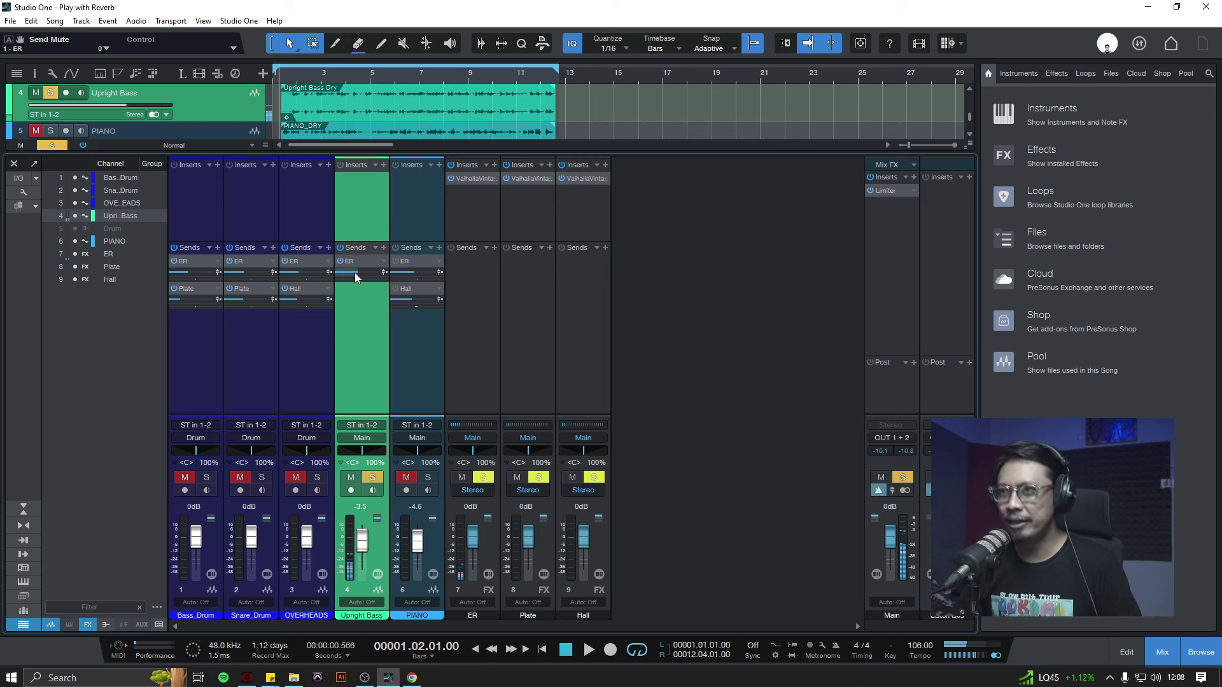
- Move the solo from Upright Bass to PIANO, play the piano dry and activate its ER send during playback
click(373, 478)
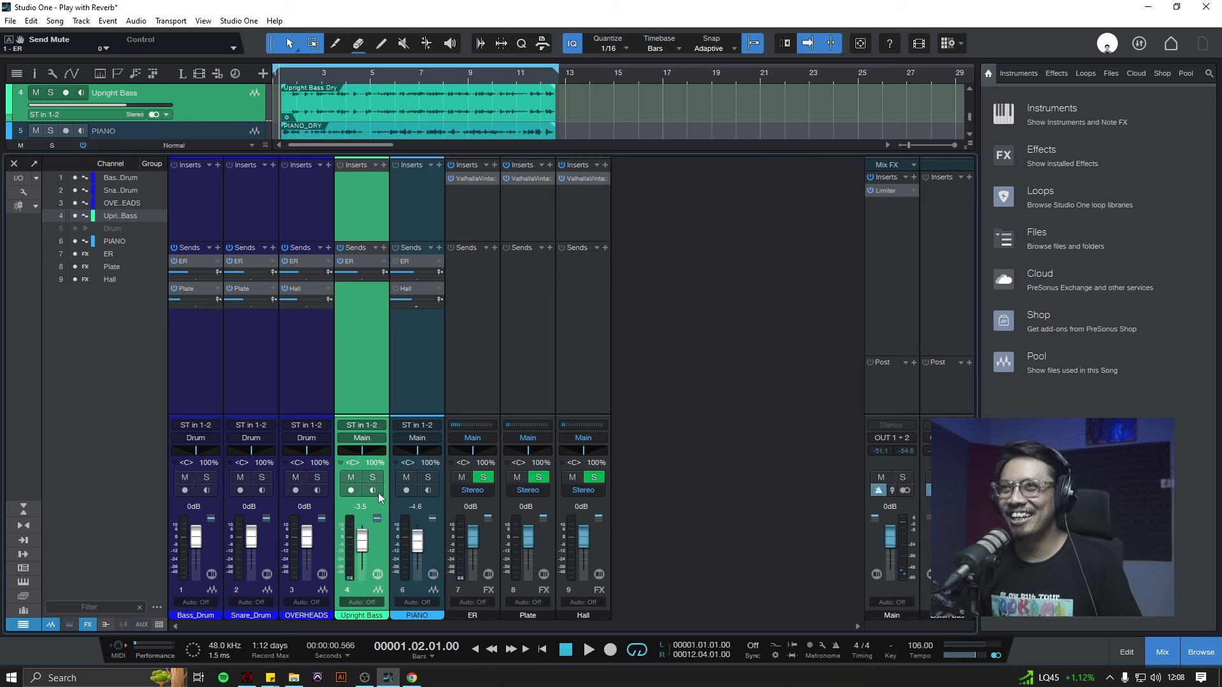
click(429, 478)
click(422, 400)
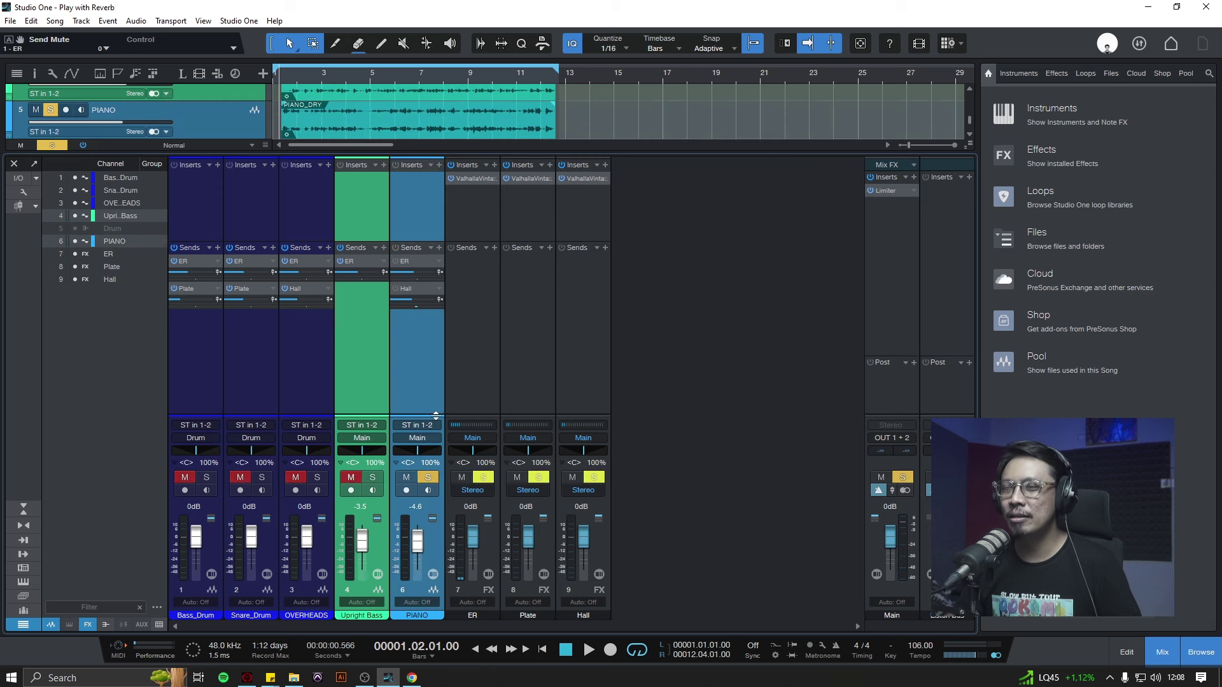
key(space)
click(418, 366)
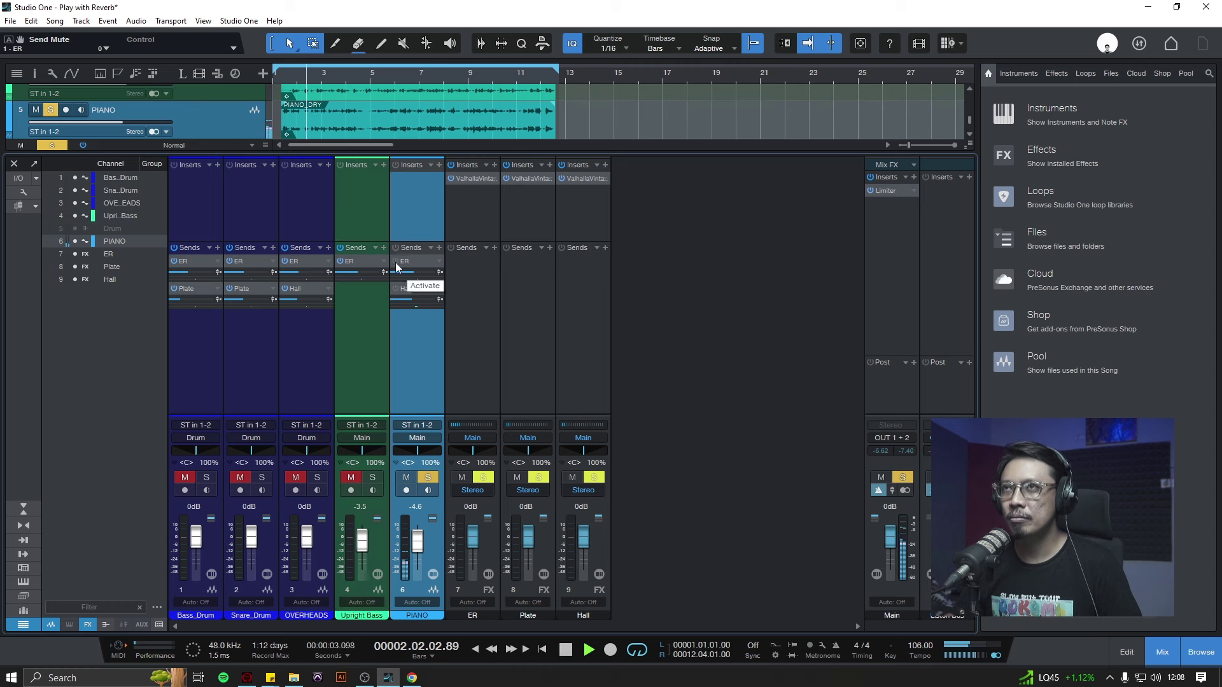
click(396, 267)
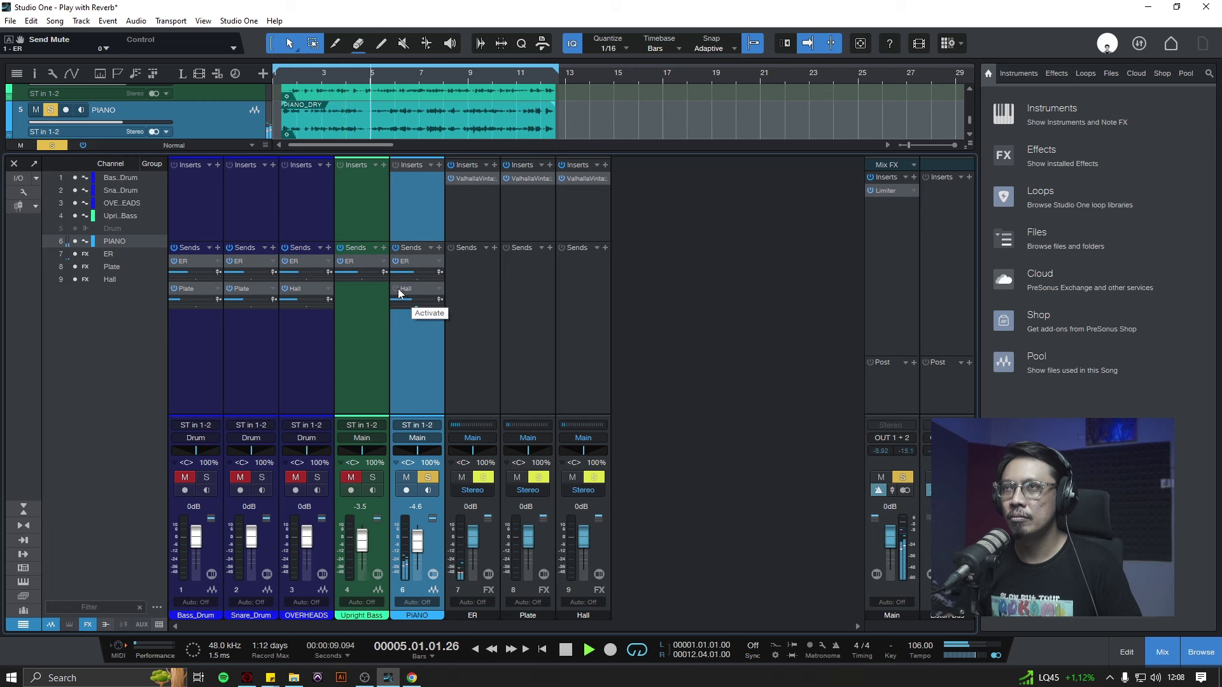
- Activate the PIANO channel's Hall send and listen to it during playback, stop playback and clear the piano solo
key(space)
click(395, 289)
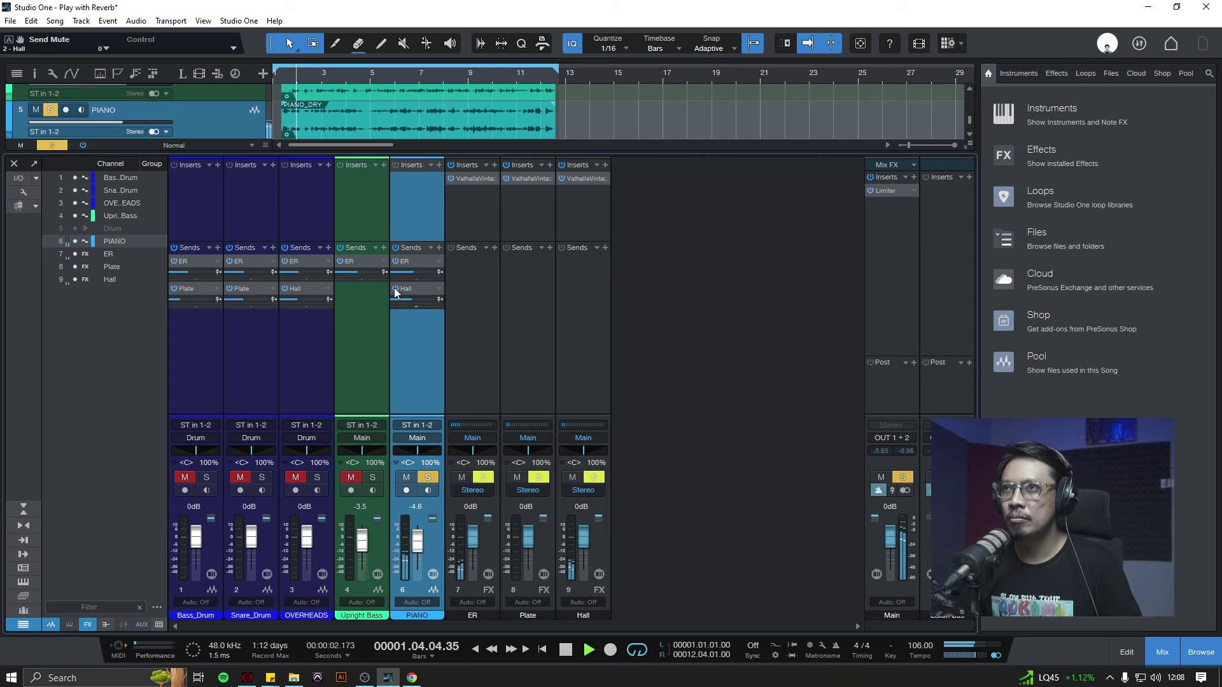
key(space)
click(427, 478)
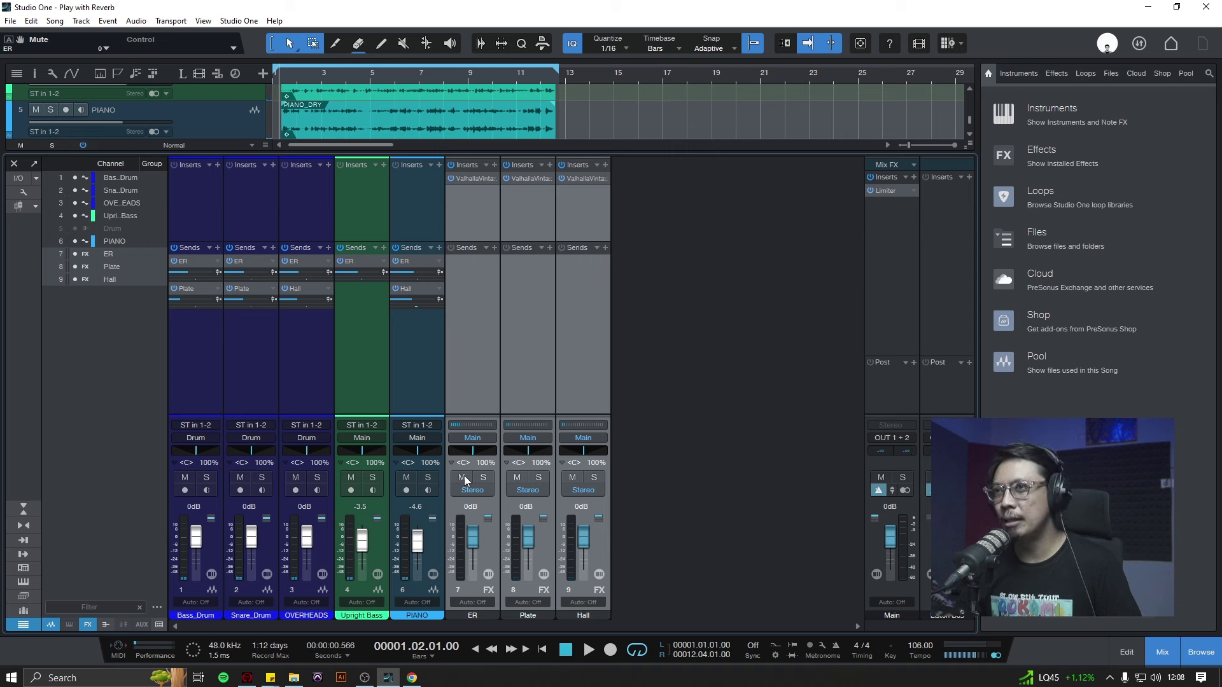
- Mute the ER, Plate and Hall channels together, play the full mix dry and lower the Snare_Drum volume to -3.4 dB
click(462, 478)
key(space)
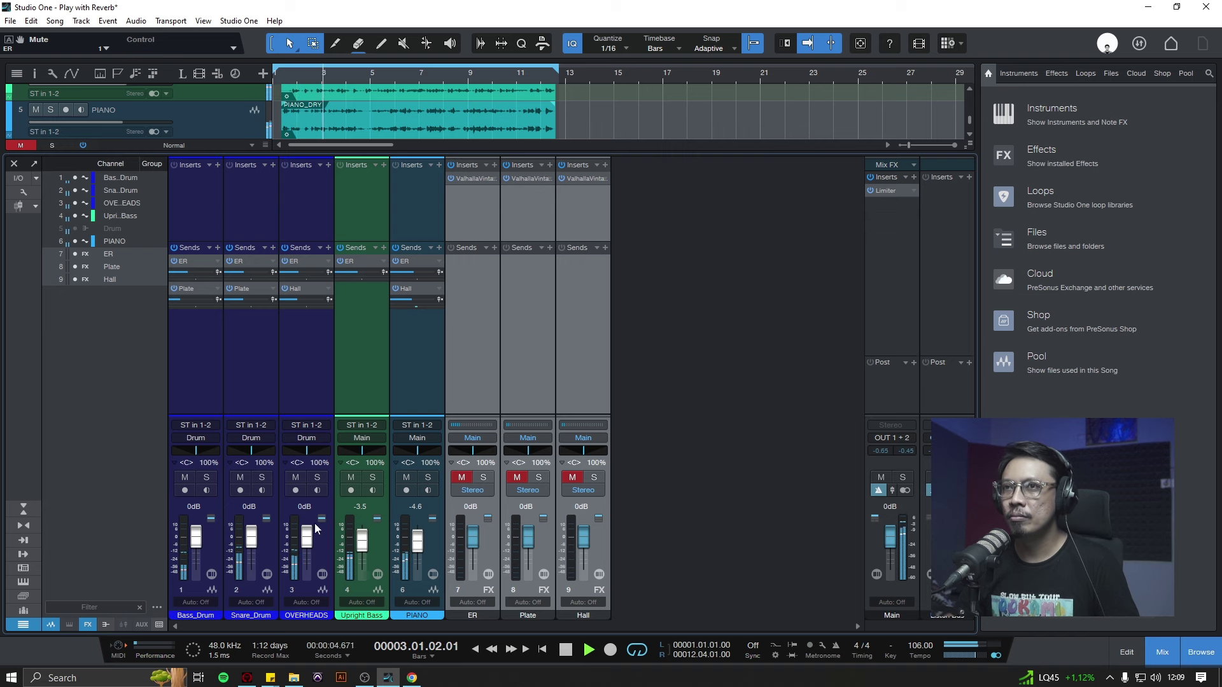
click(252, 540)
drag(253, 544, 251, 595)
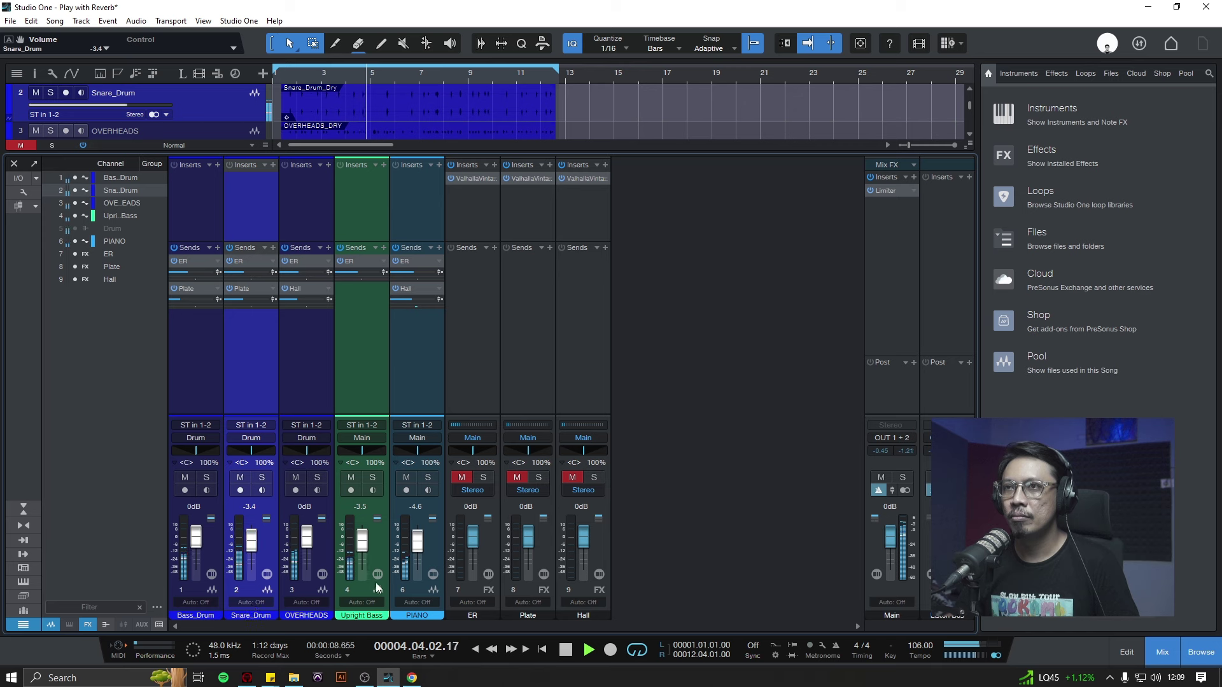
- Select the ER, Plate and Hall channels, toggle their mutes to compare the full mix wet and dry, and stop playback with them unmuted
click(485, 454)
shift+click(601, 378)
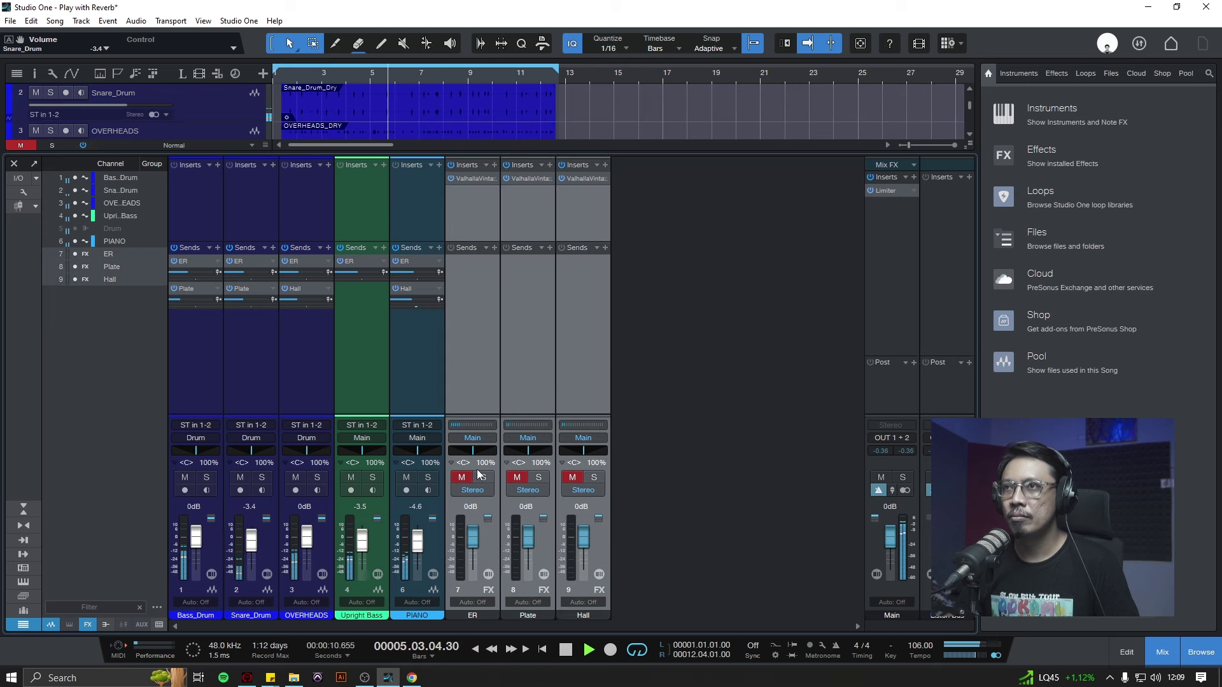
click(464, 477)
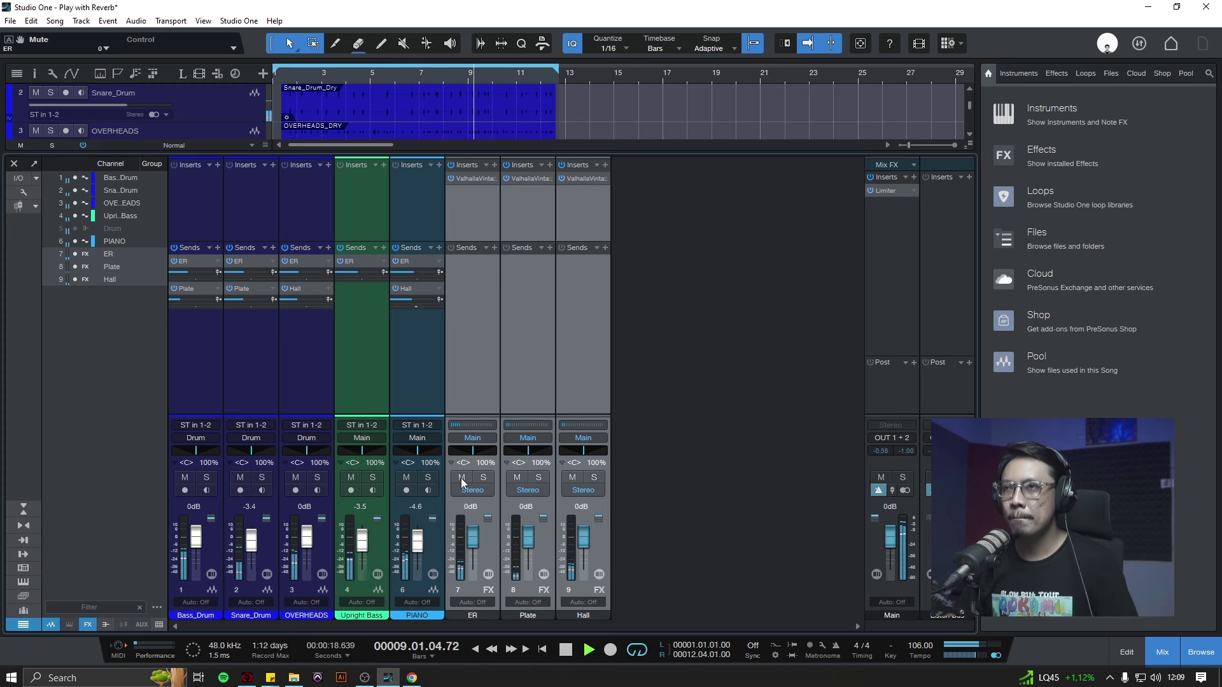
click(461, 478)
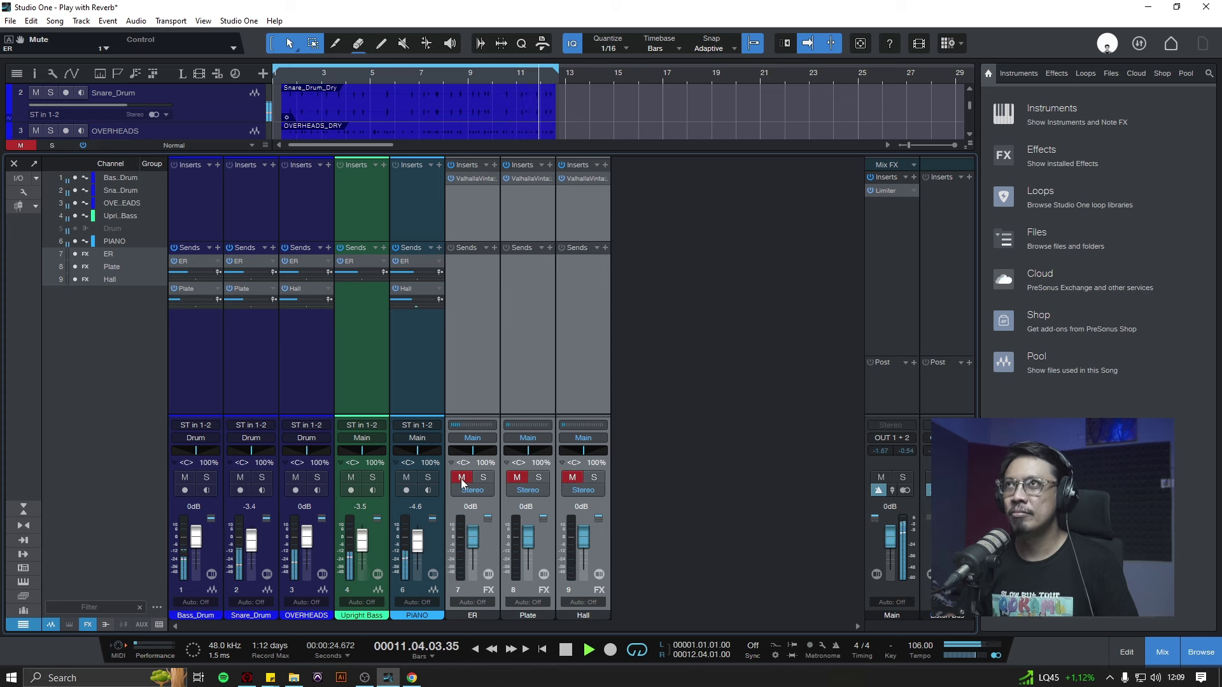
click(462, 479)
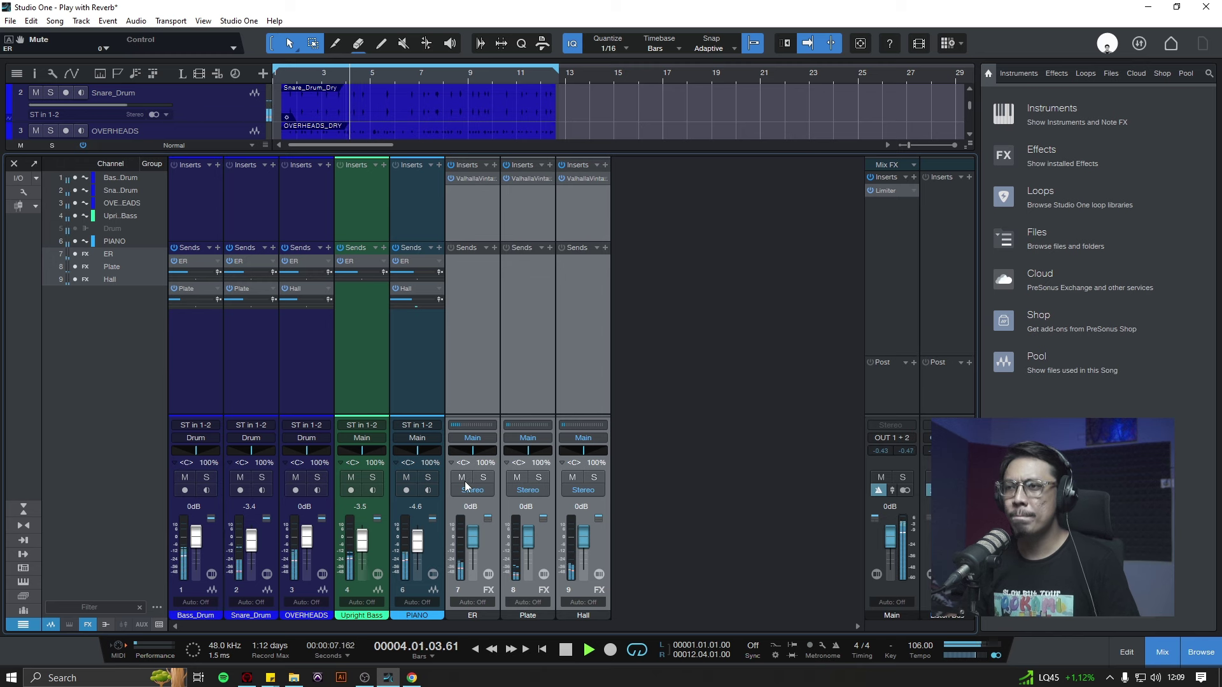
click(462, 479)
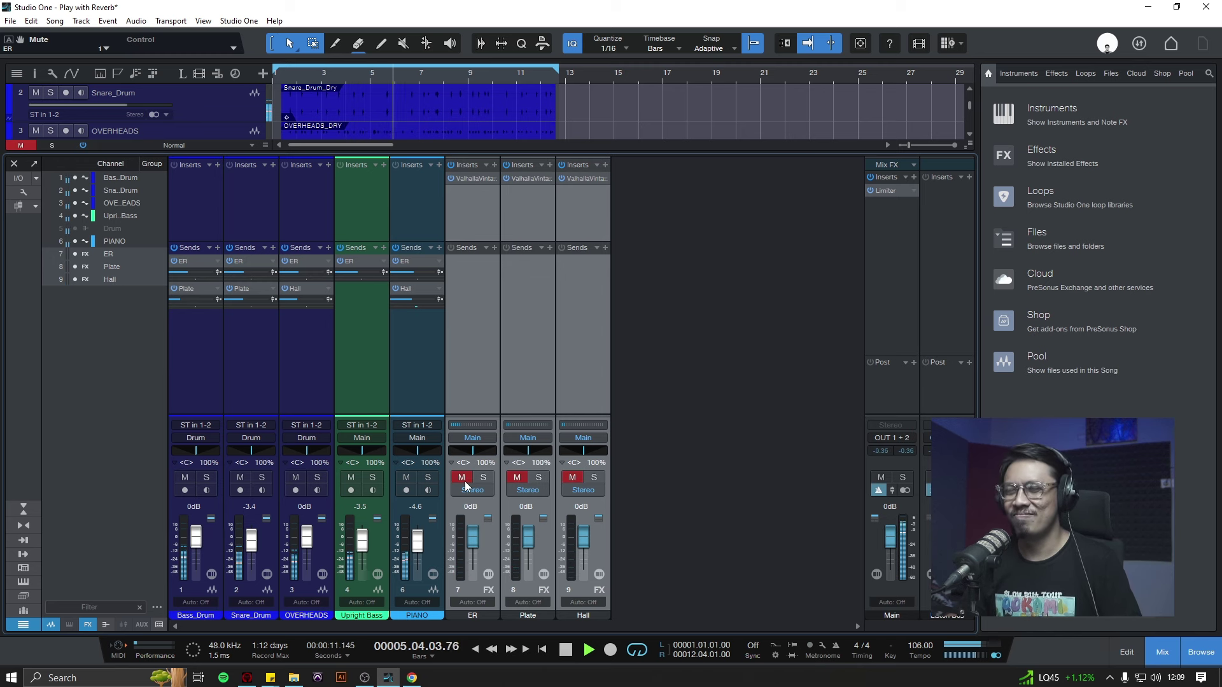
click(464, 479)
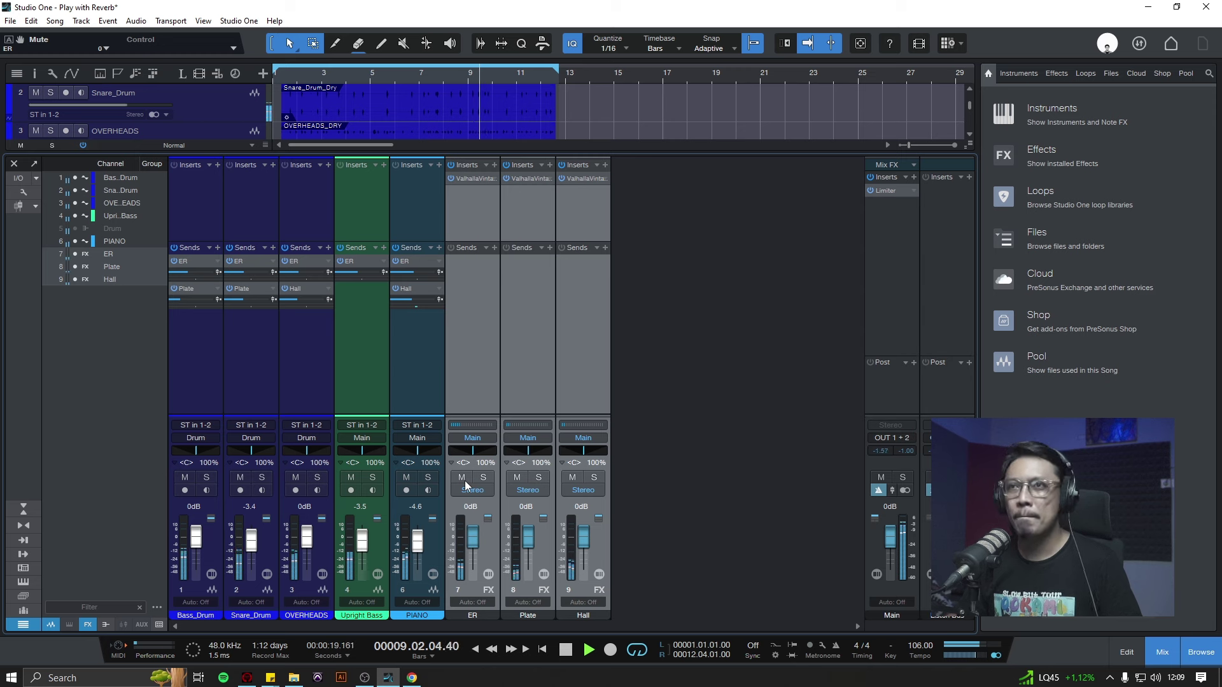
key(space)
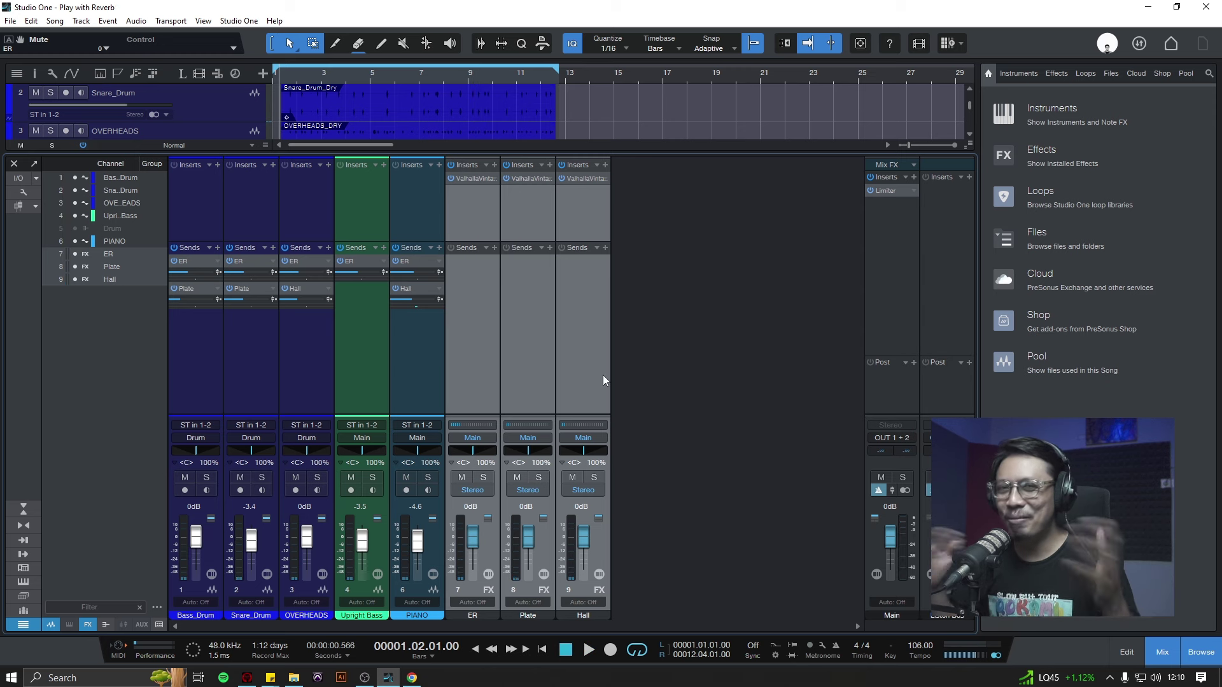